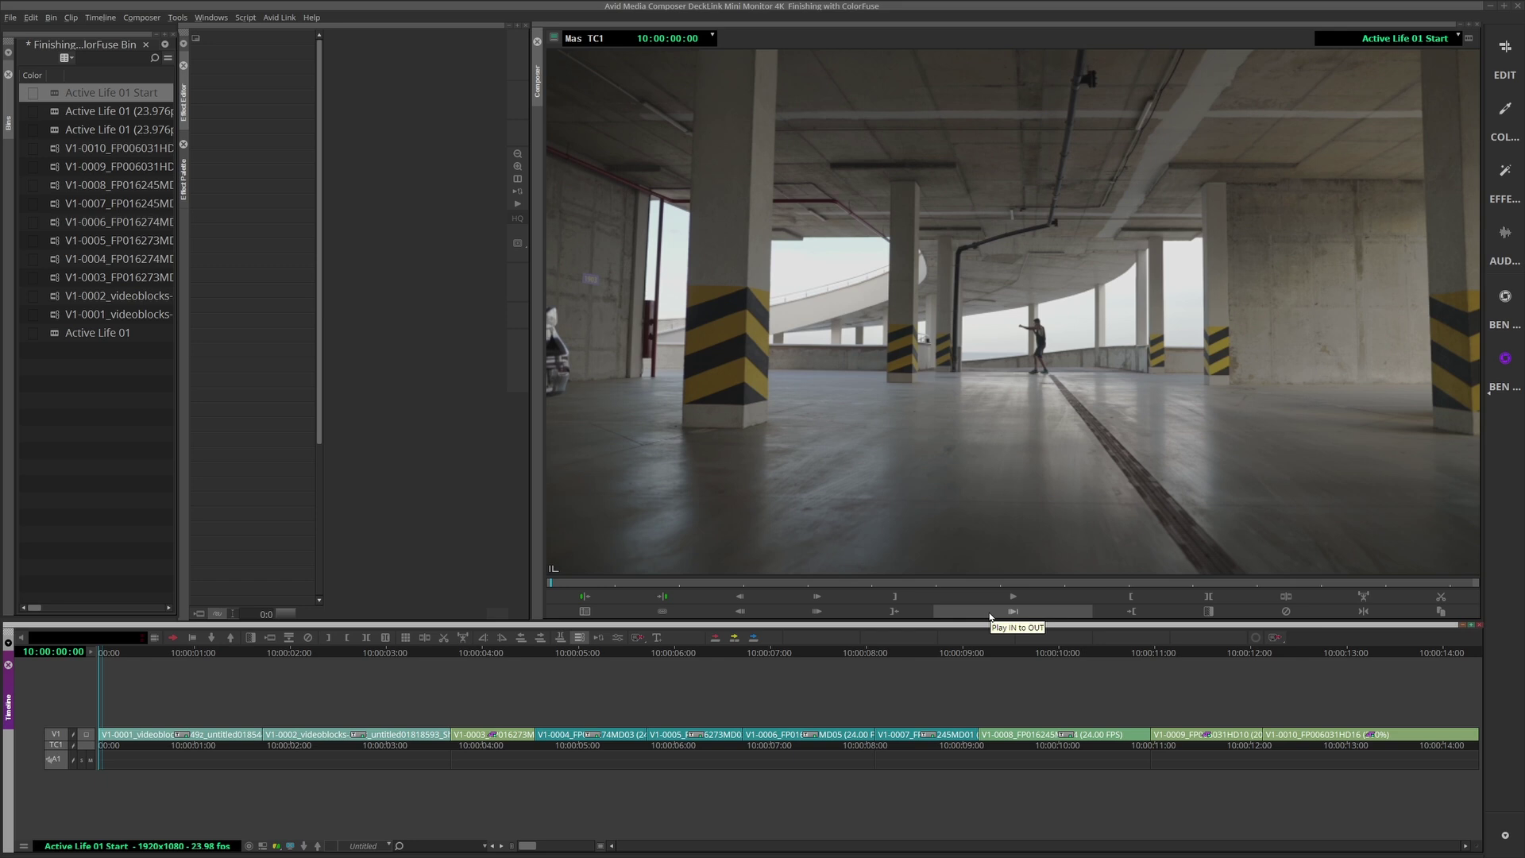
Search the Effect Palette for 'colorfuse' to find the Sapphire Stylize ColorFuse effect.
left_click(185, 173)
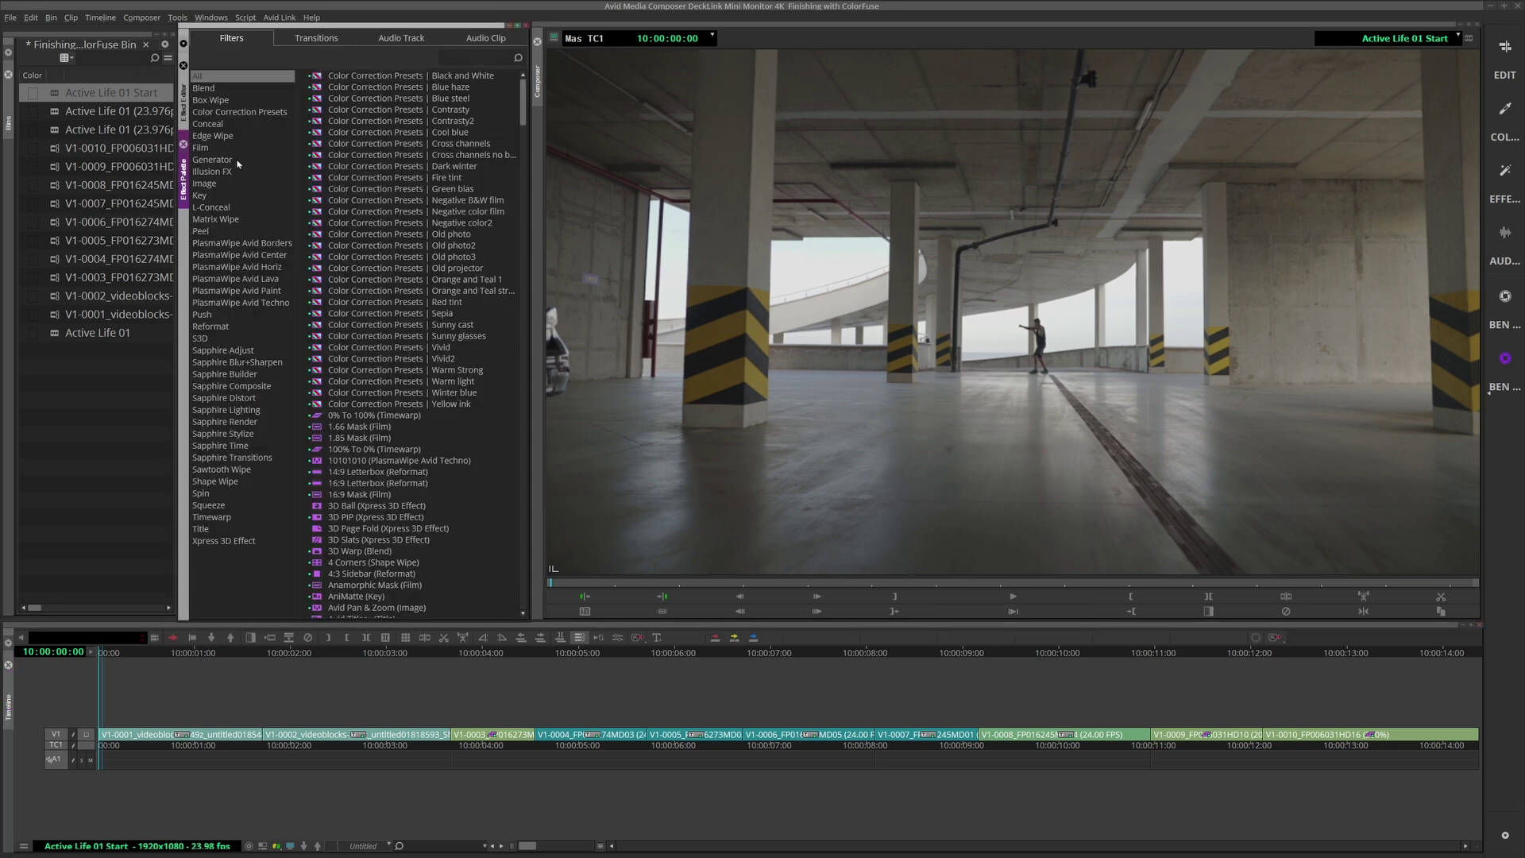
left_click(445, 53)
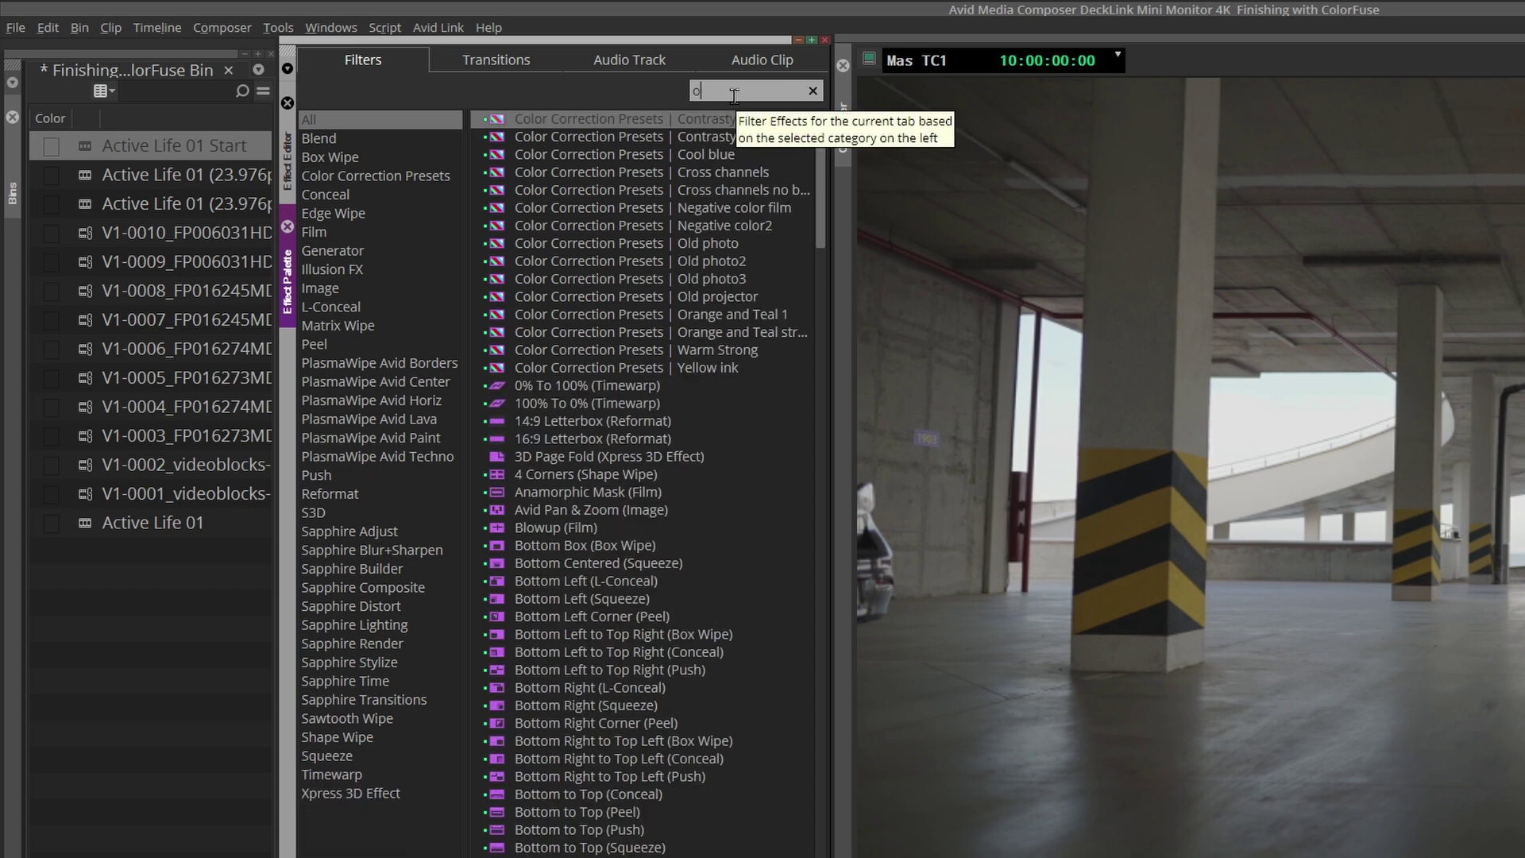
type("oci")
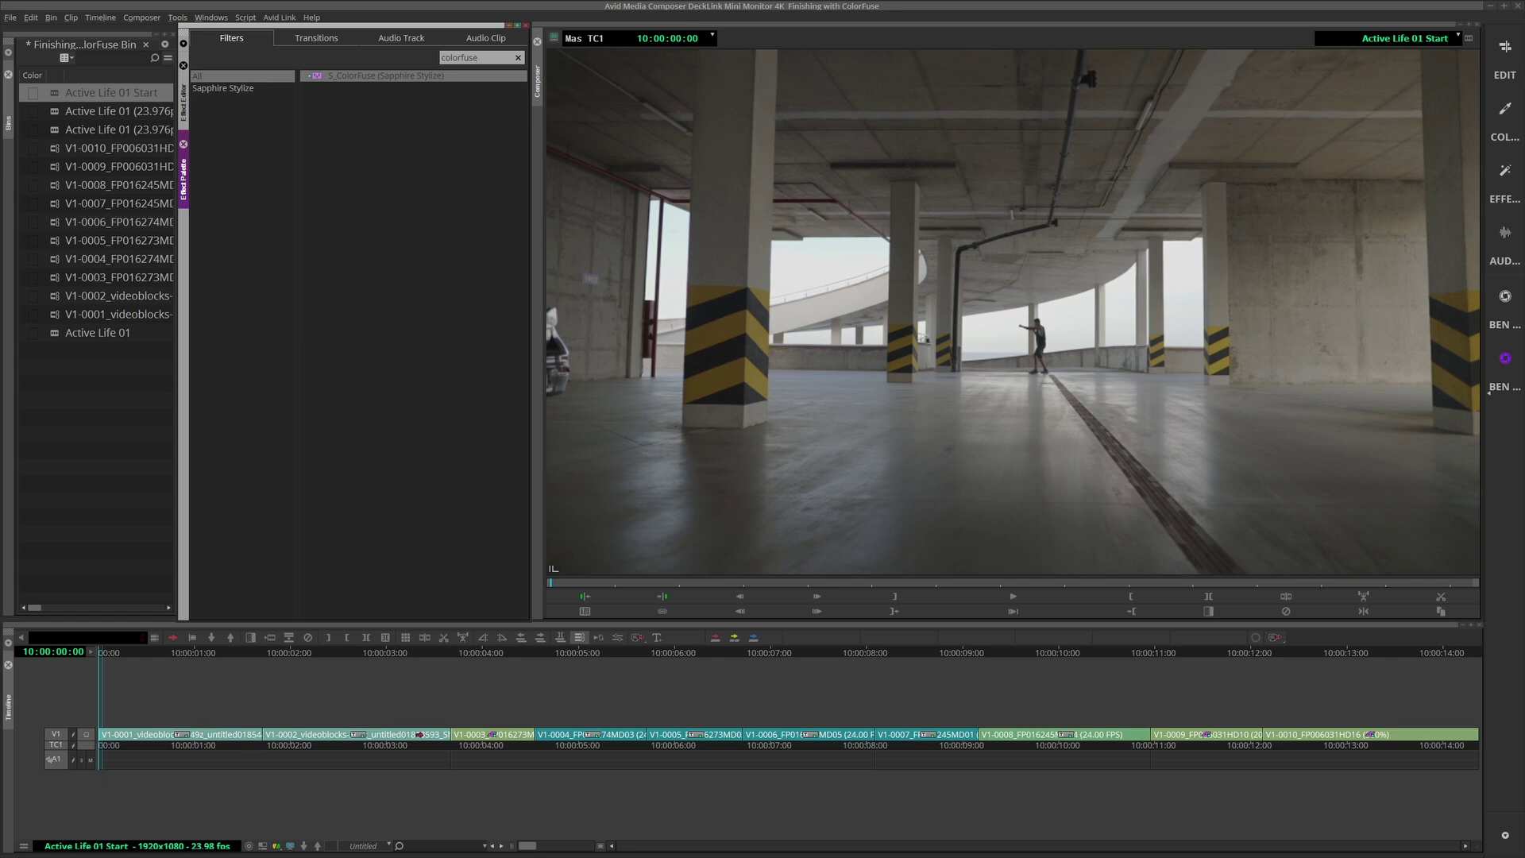
Add a V2 filler track with ColorFuse (Fuji Provia LUT), monitor V2, and play to the boxer shot.
right_click(79, 725)
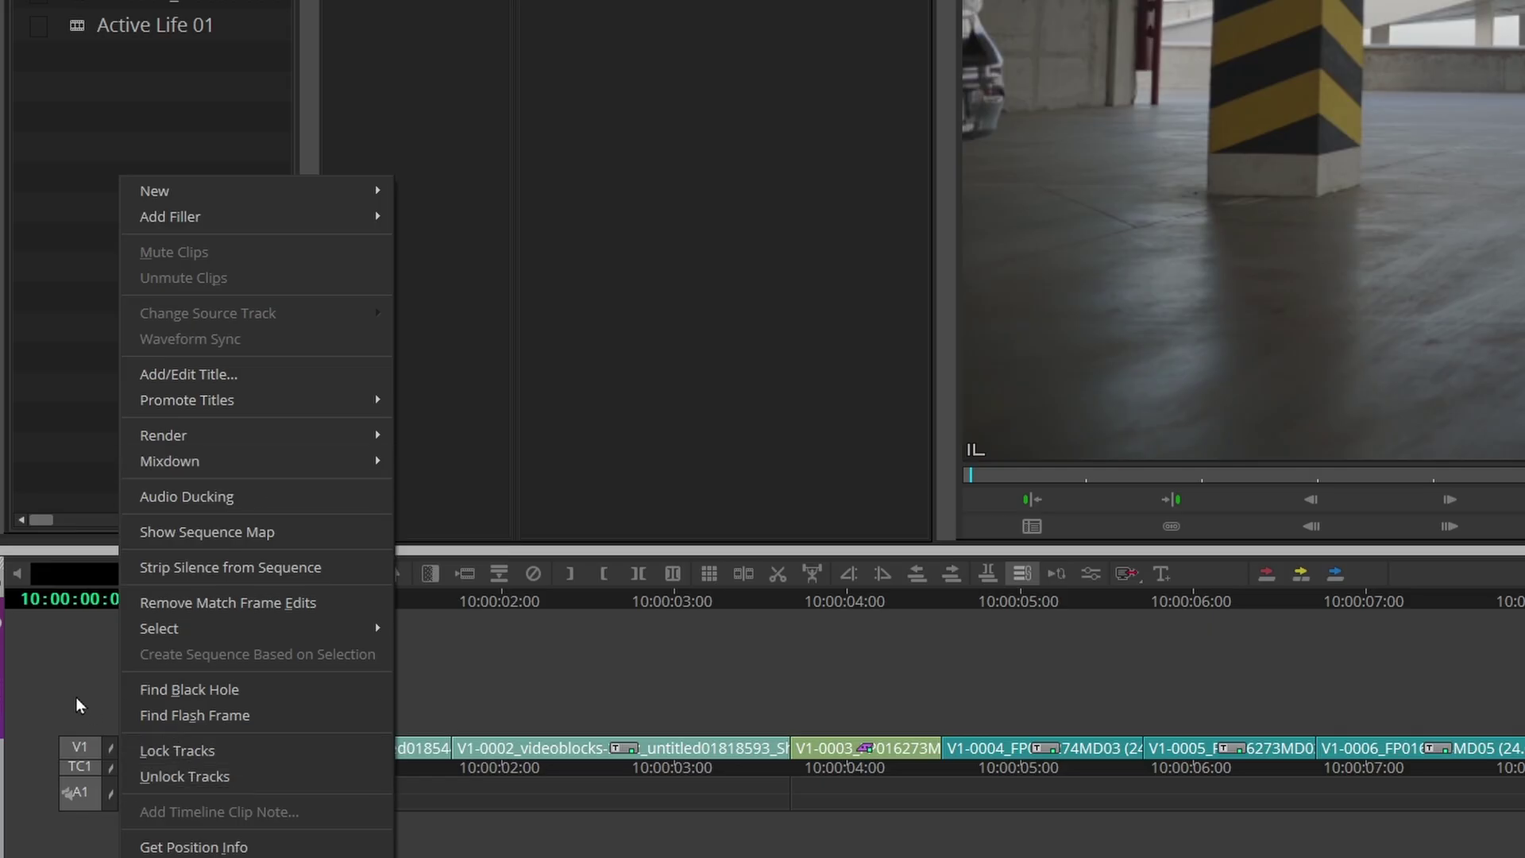
mouse_move(257, 190)
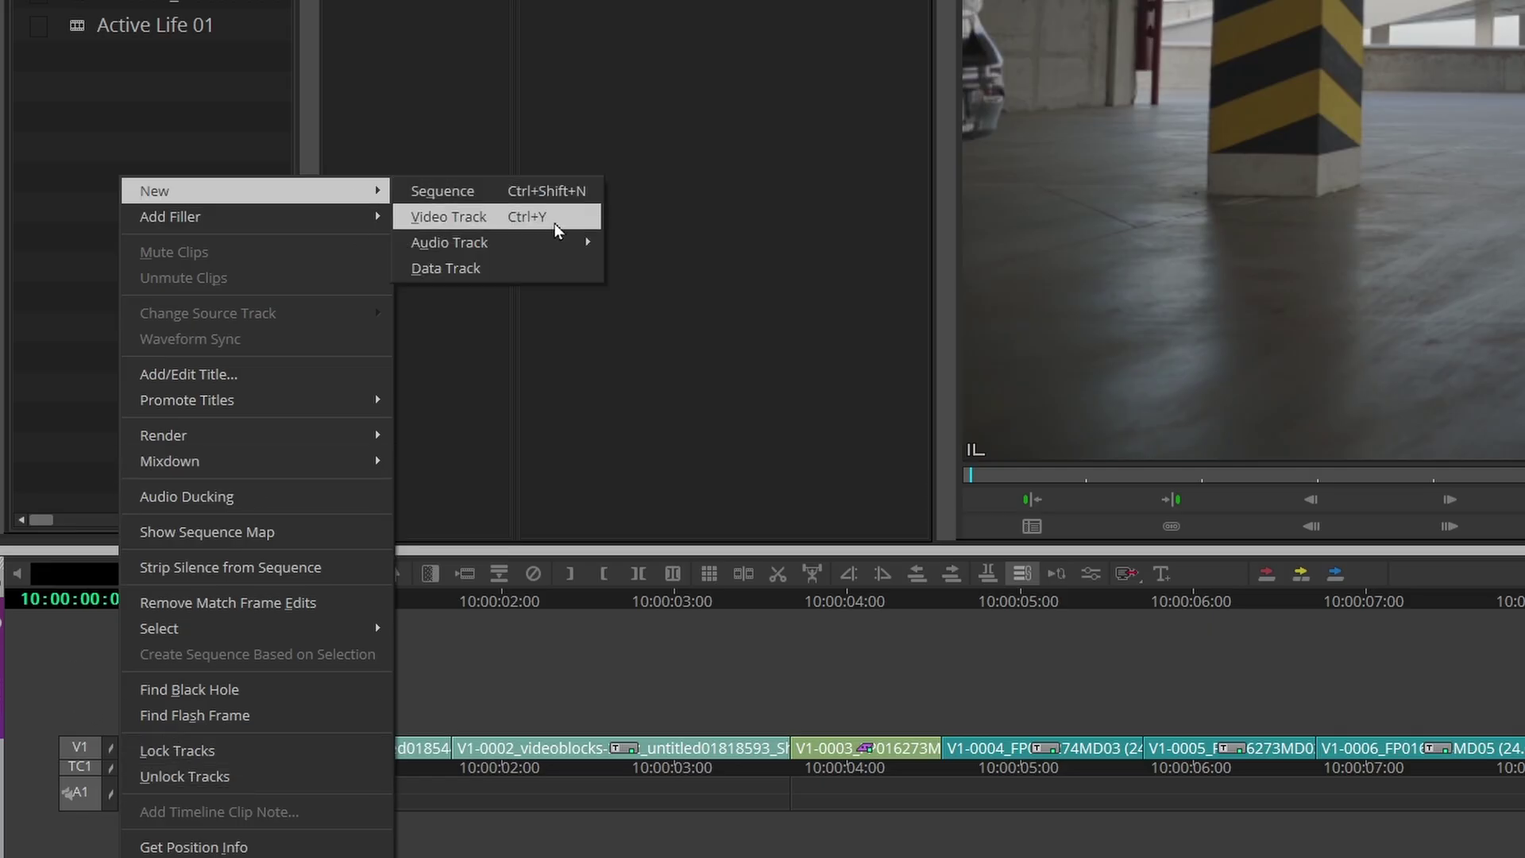
left_click(556, 223)
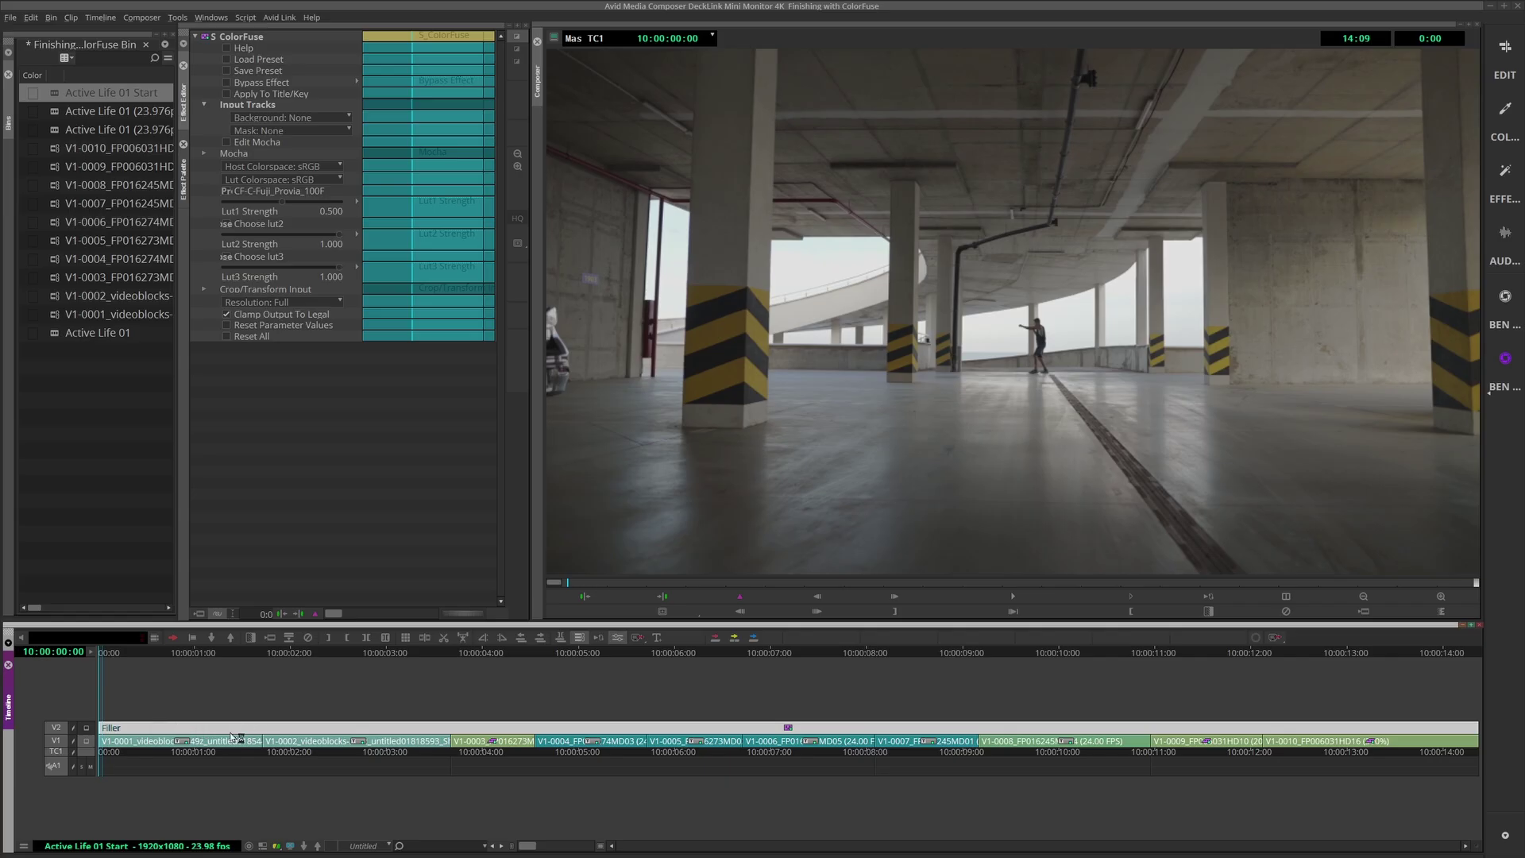
left_click(89, 729)
left_click(88, 741)
left_click(556, 582)
key("space")
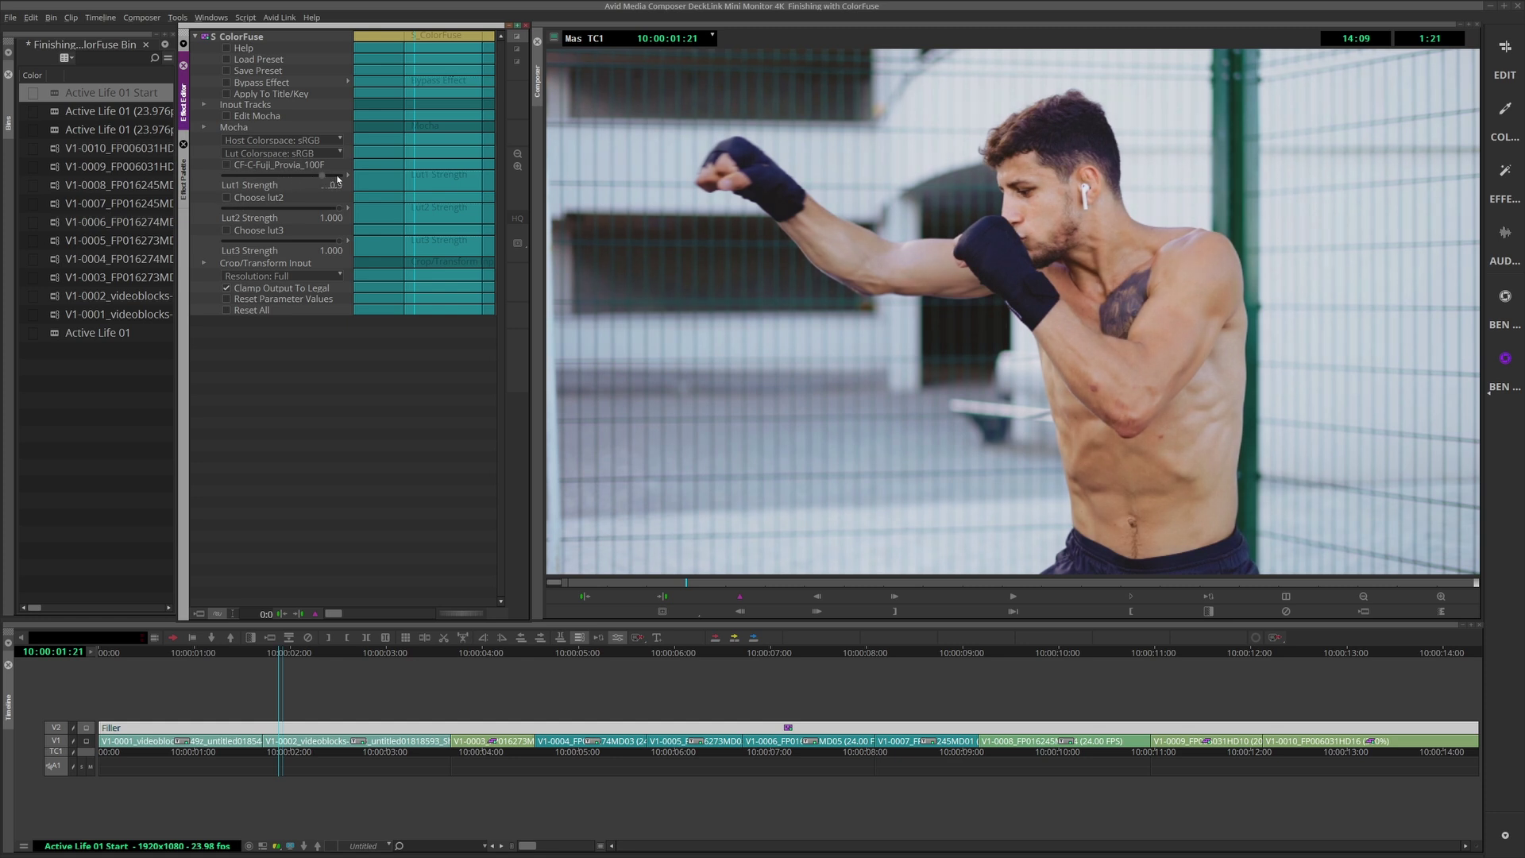
Lower Lut1 Strength and browse the Sapphire 2022 luts folder for a new Lut1 file.
left_click_drag(360, 179, 305, 179)
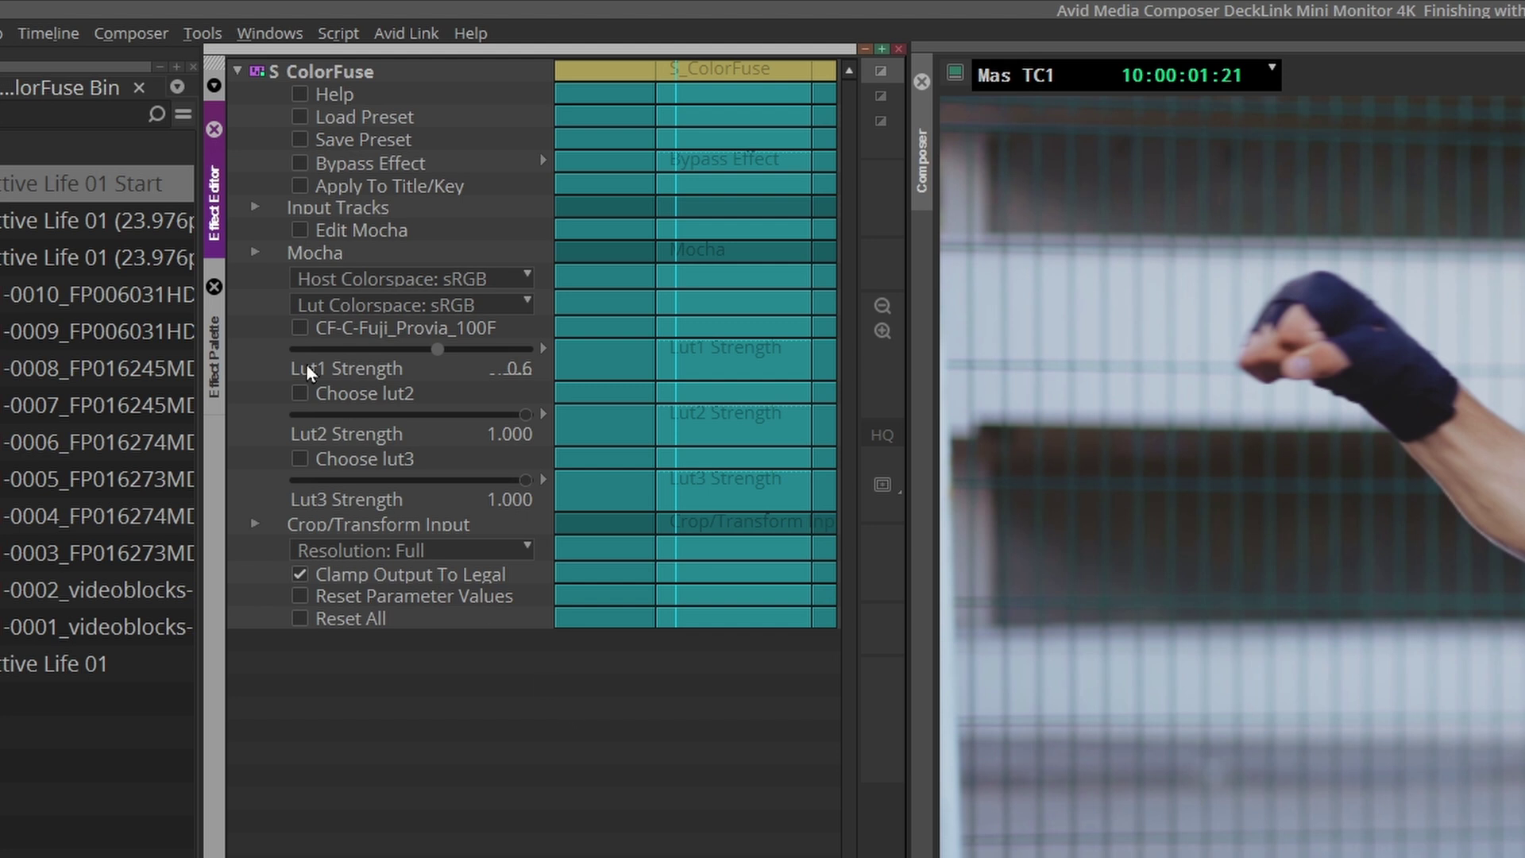
left_click(301, 330)
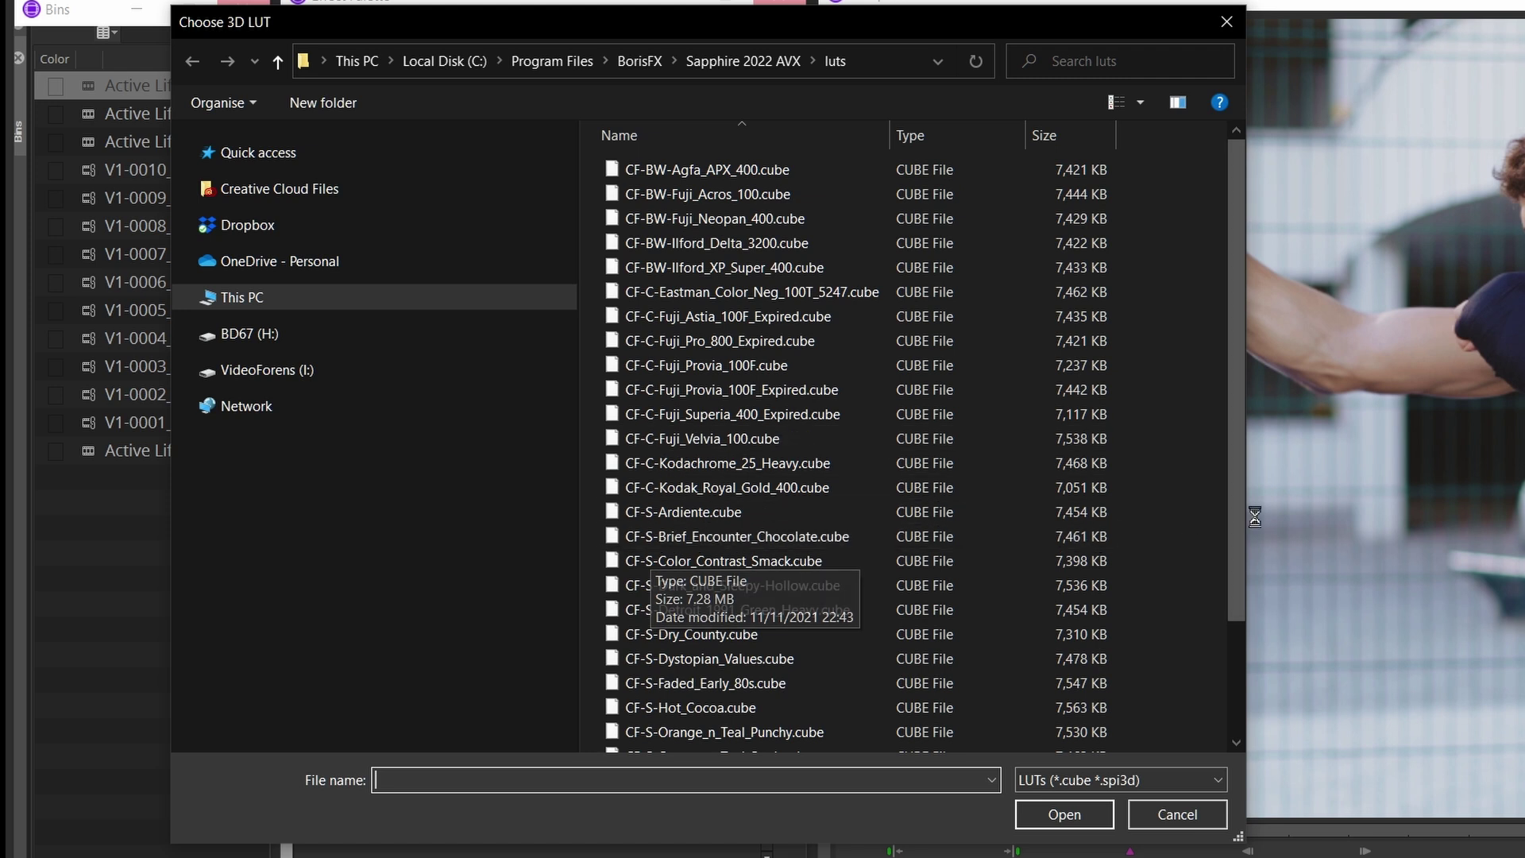
scroll(1233, 642, "down", 2)
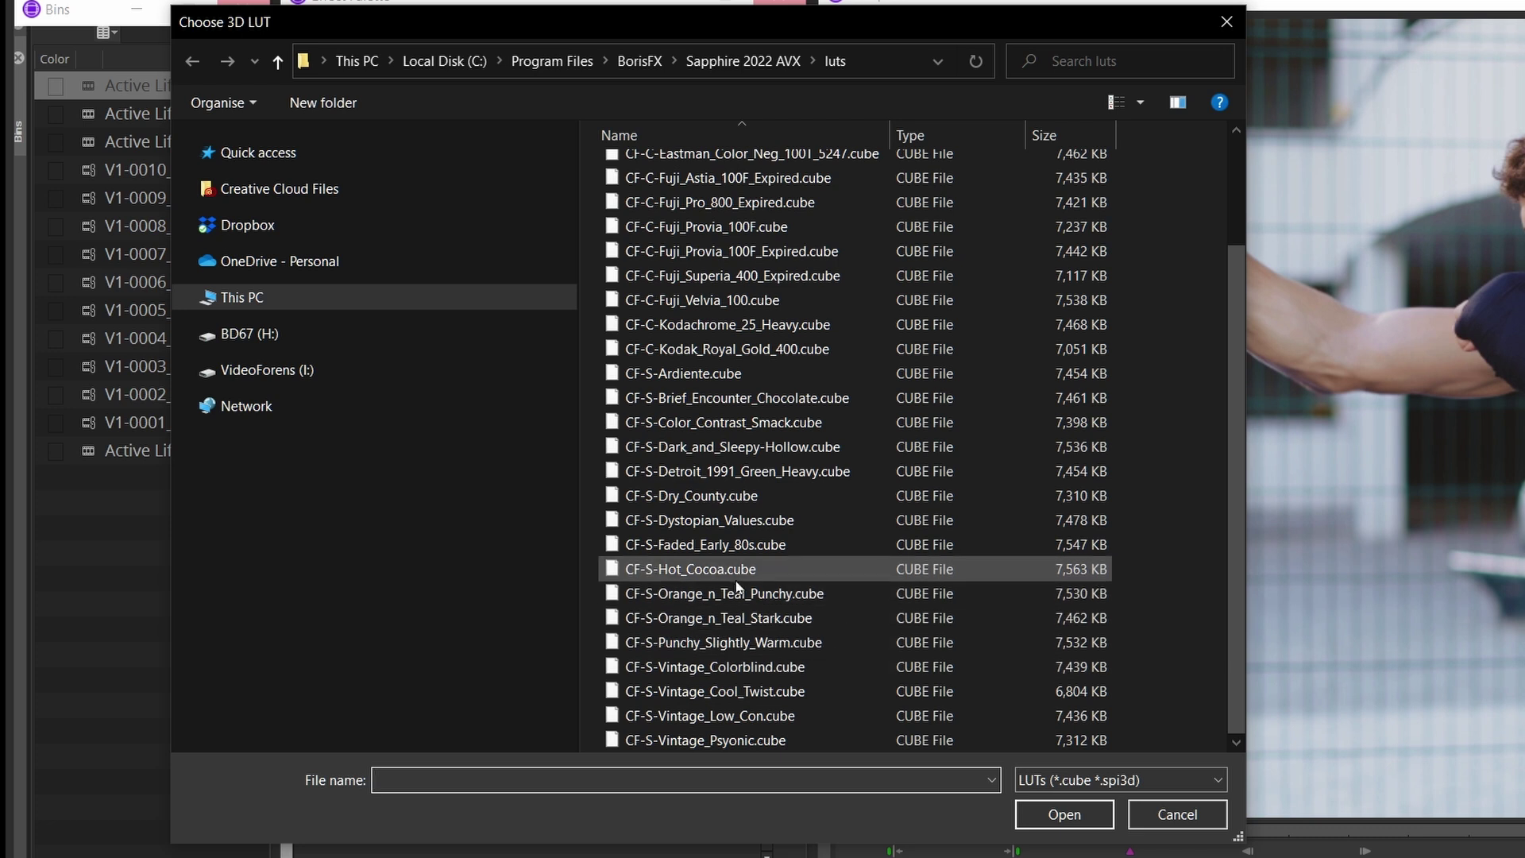
Load CF-S-Dystopian_Values.cube as Lut1 and raise its strength to 0.9.
double_click(783, 529)
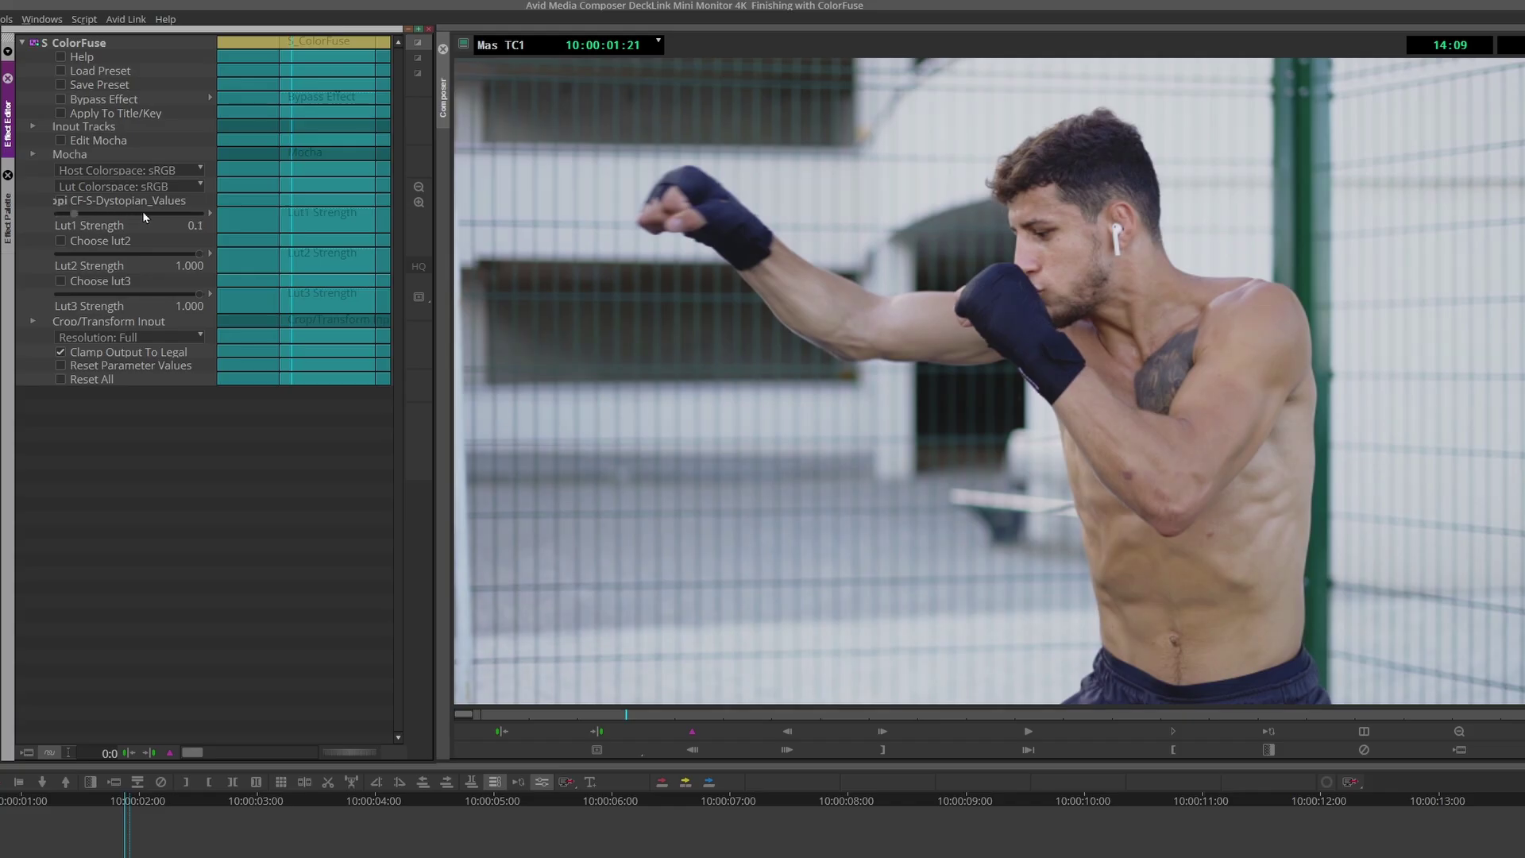
left_click_drag(146, 213, 105, 213)
left_click_drag(131, 215, 151, 218)
left_click(154, 216)
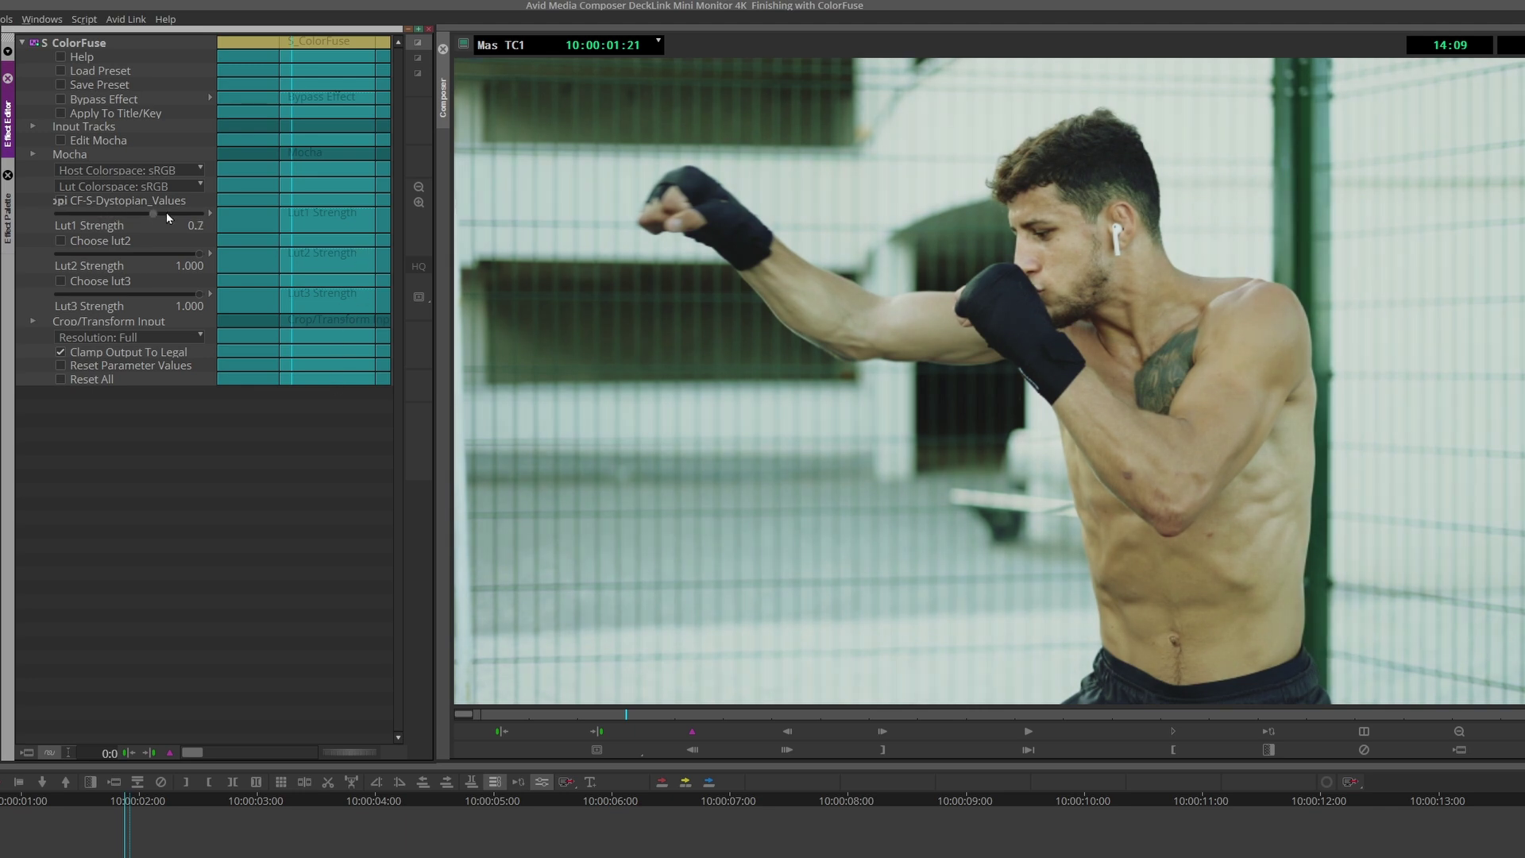
left_click_drag(188, 216, 191, 215)
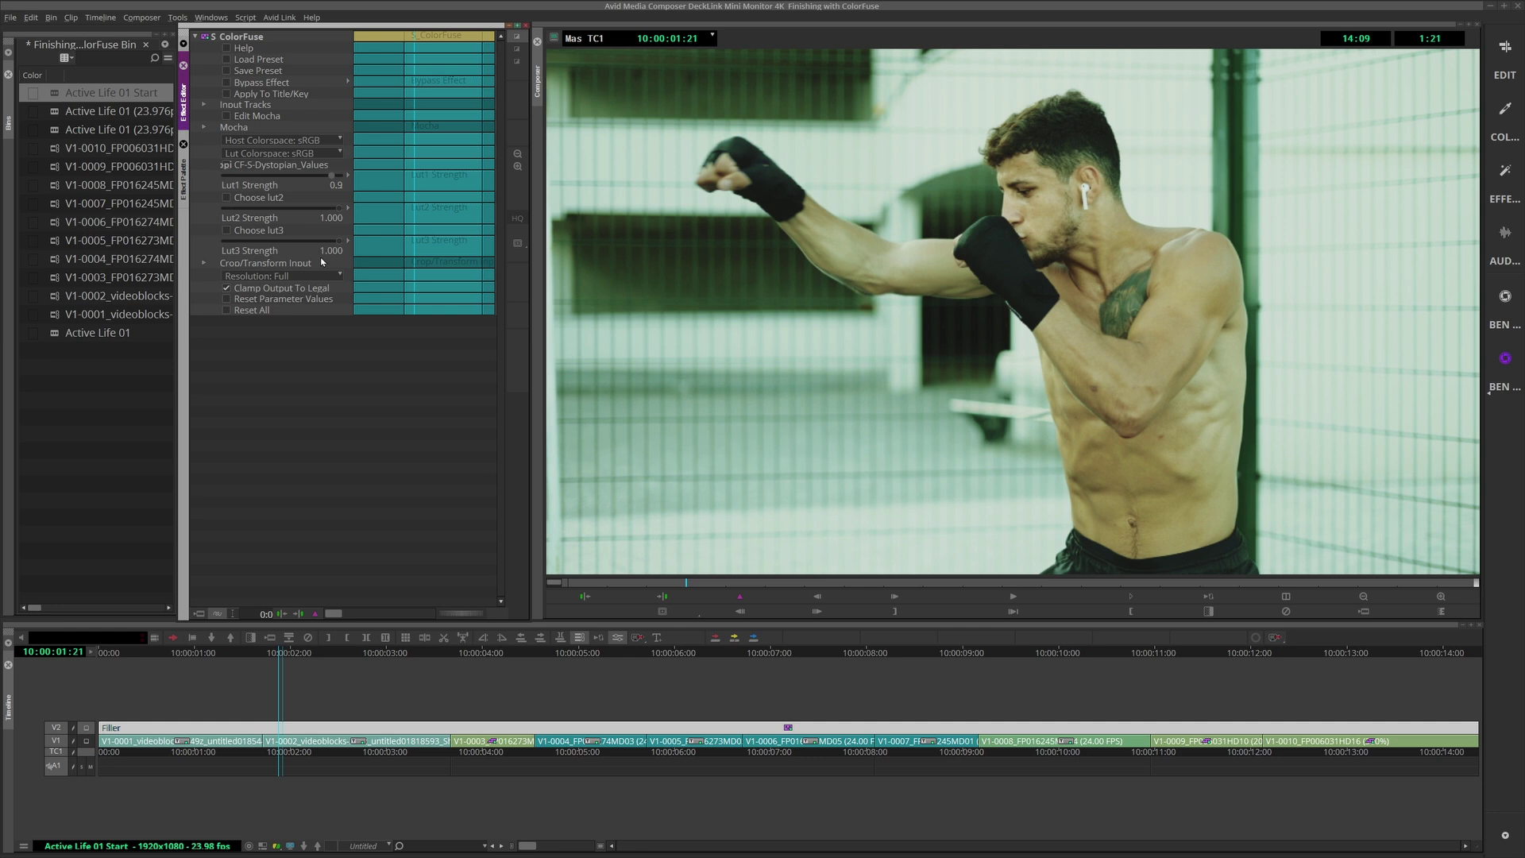
Check the project's Format colour space (YCbCr 709) in File > Settings.
left_click(10, 17)
mouse_move(23, 221)
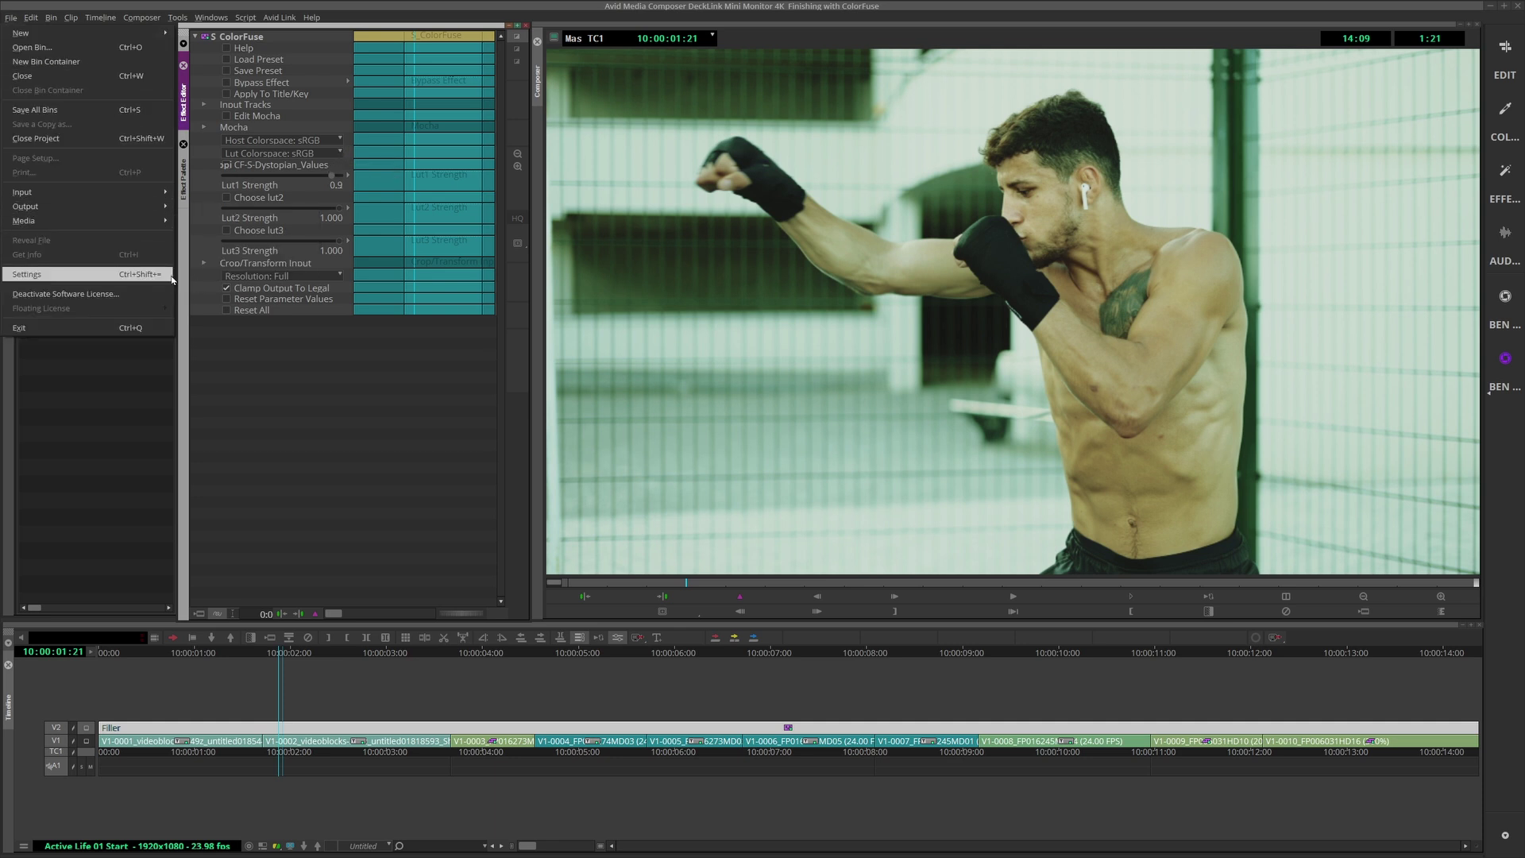
left_click(26, 274)
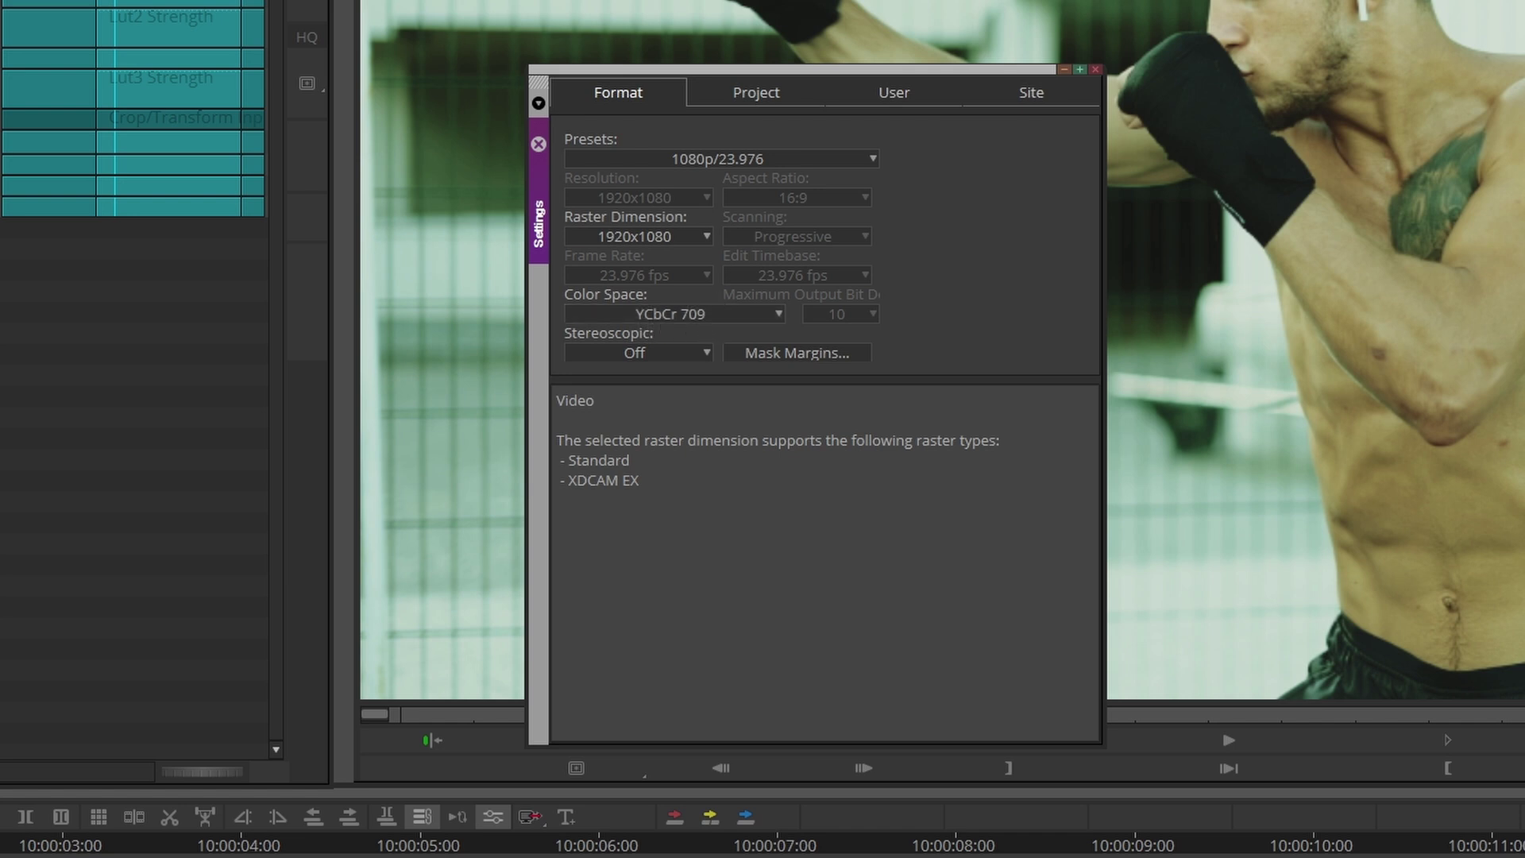
left_click(1095, 72)
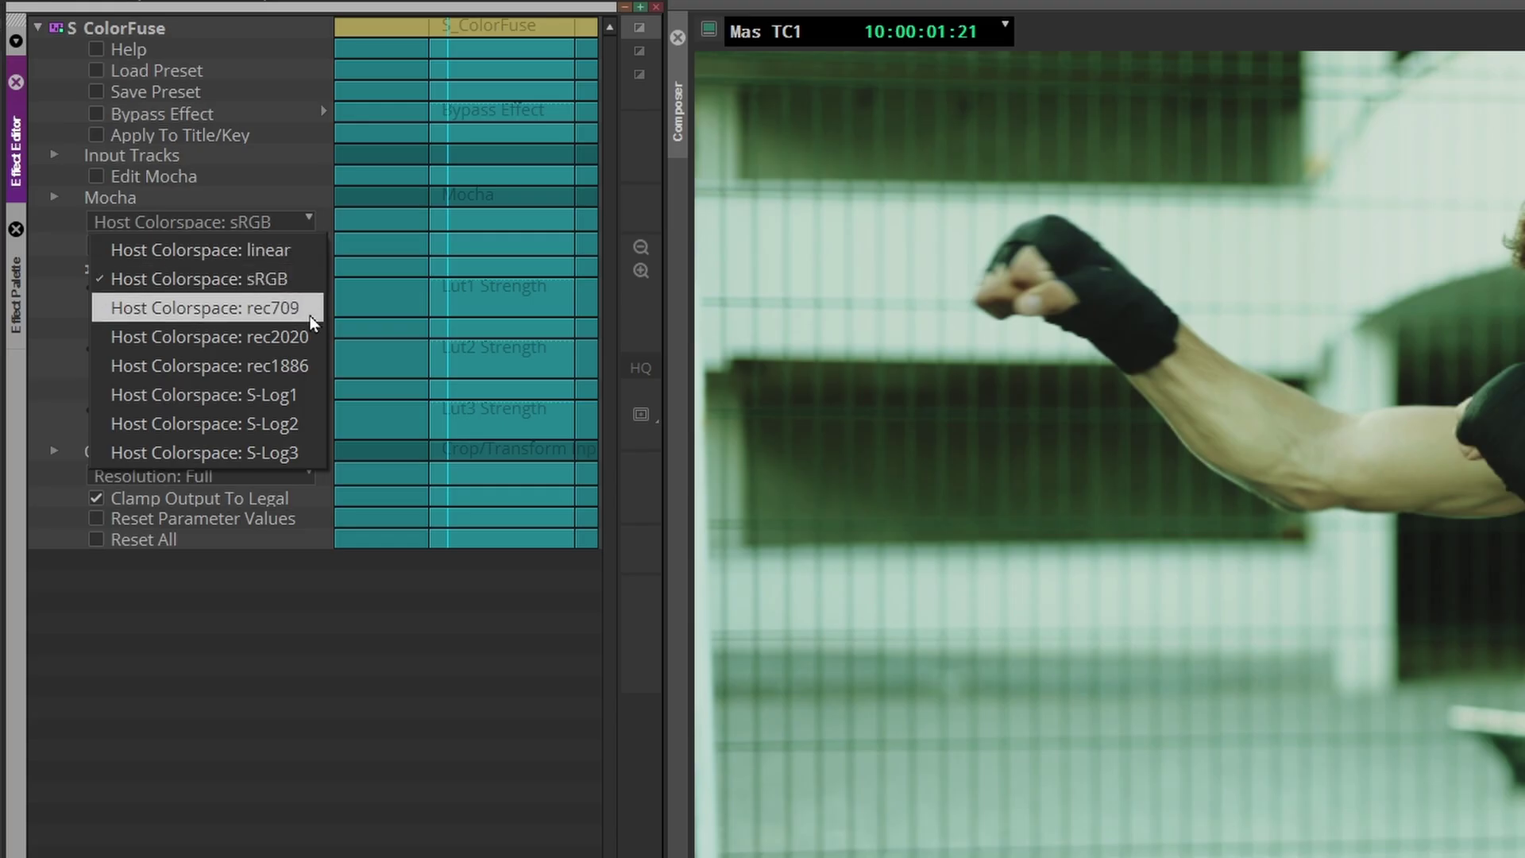
Set ColorFuse's Host Colorspace to rec709 after comparing it with sRGB.
left_click(313, 317)
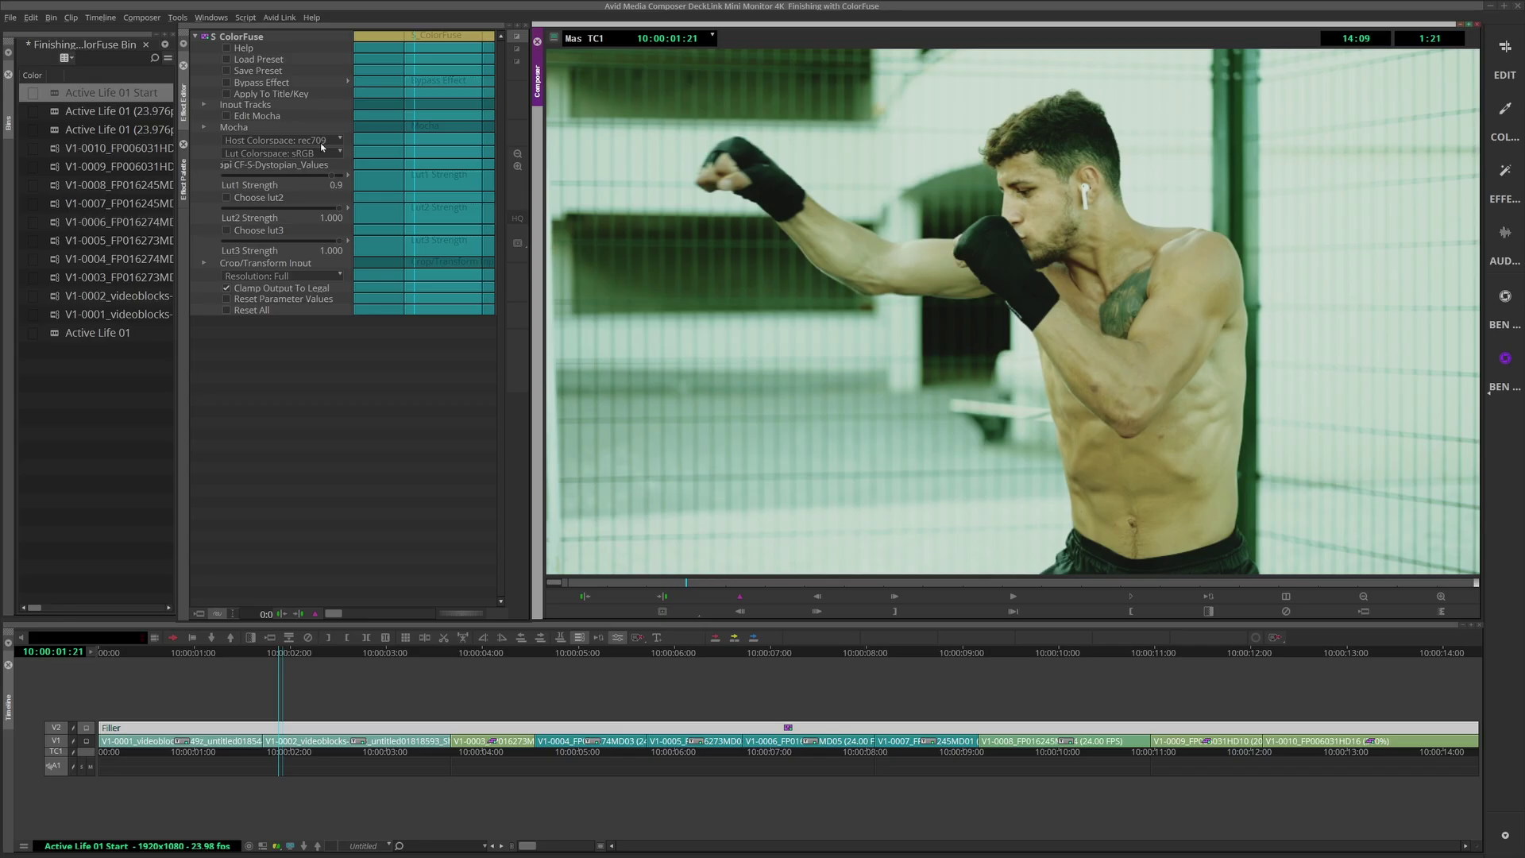
left_click(321, 143)
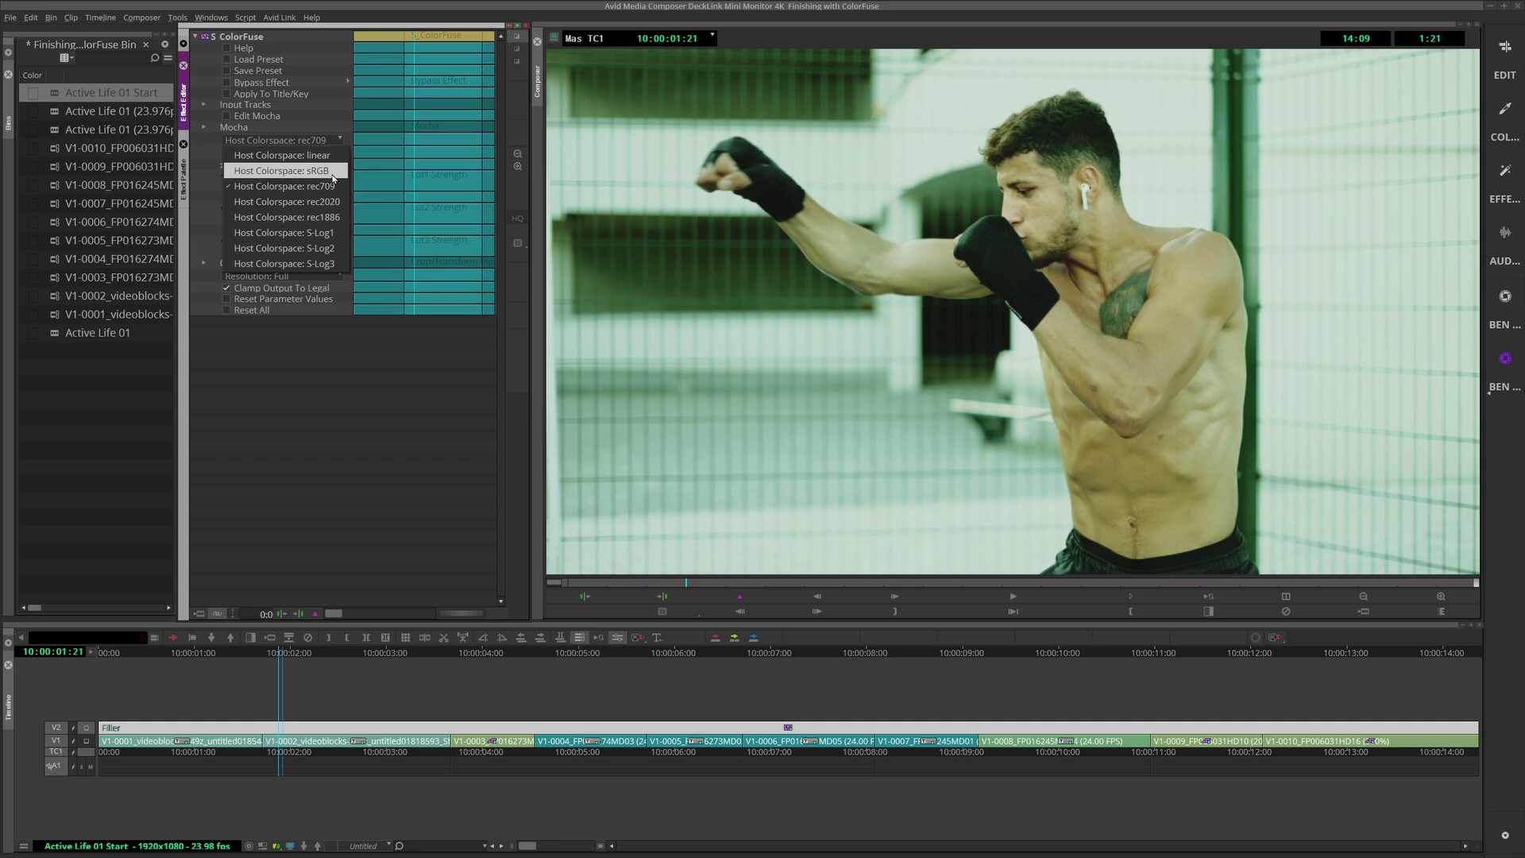
left_click(331, 171)
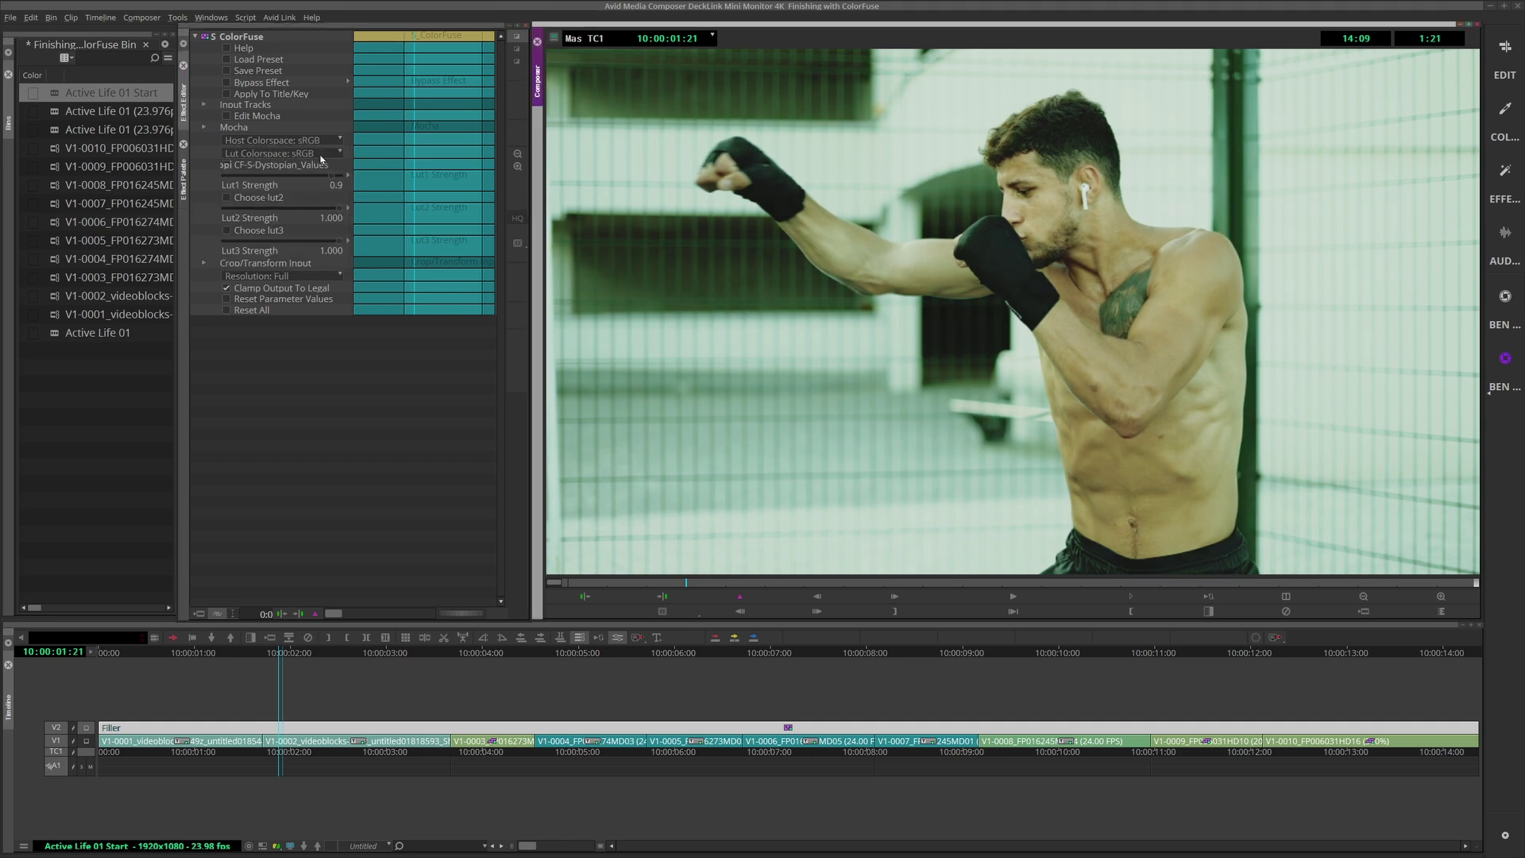
left_click(286, 140)
left_click(334, 192)
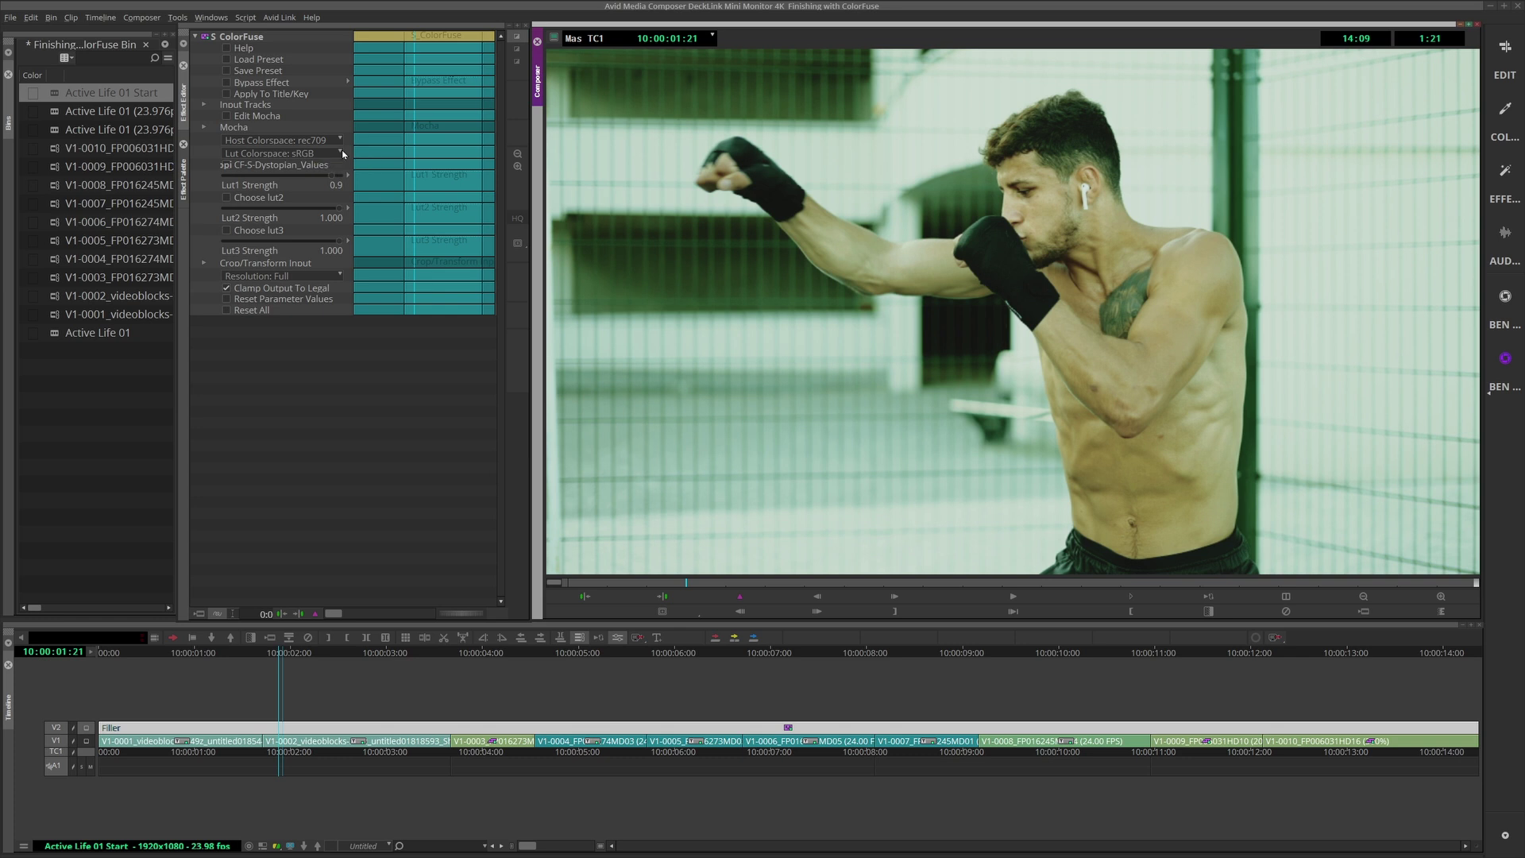
Lower Lut1 Strength to 0.4 and toggle Bypass Effect to compare before and after.
left_click(269, 177)
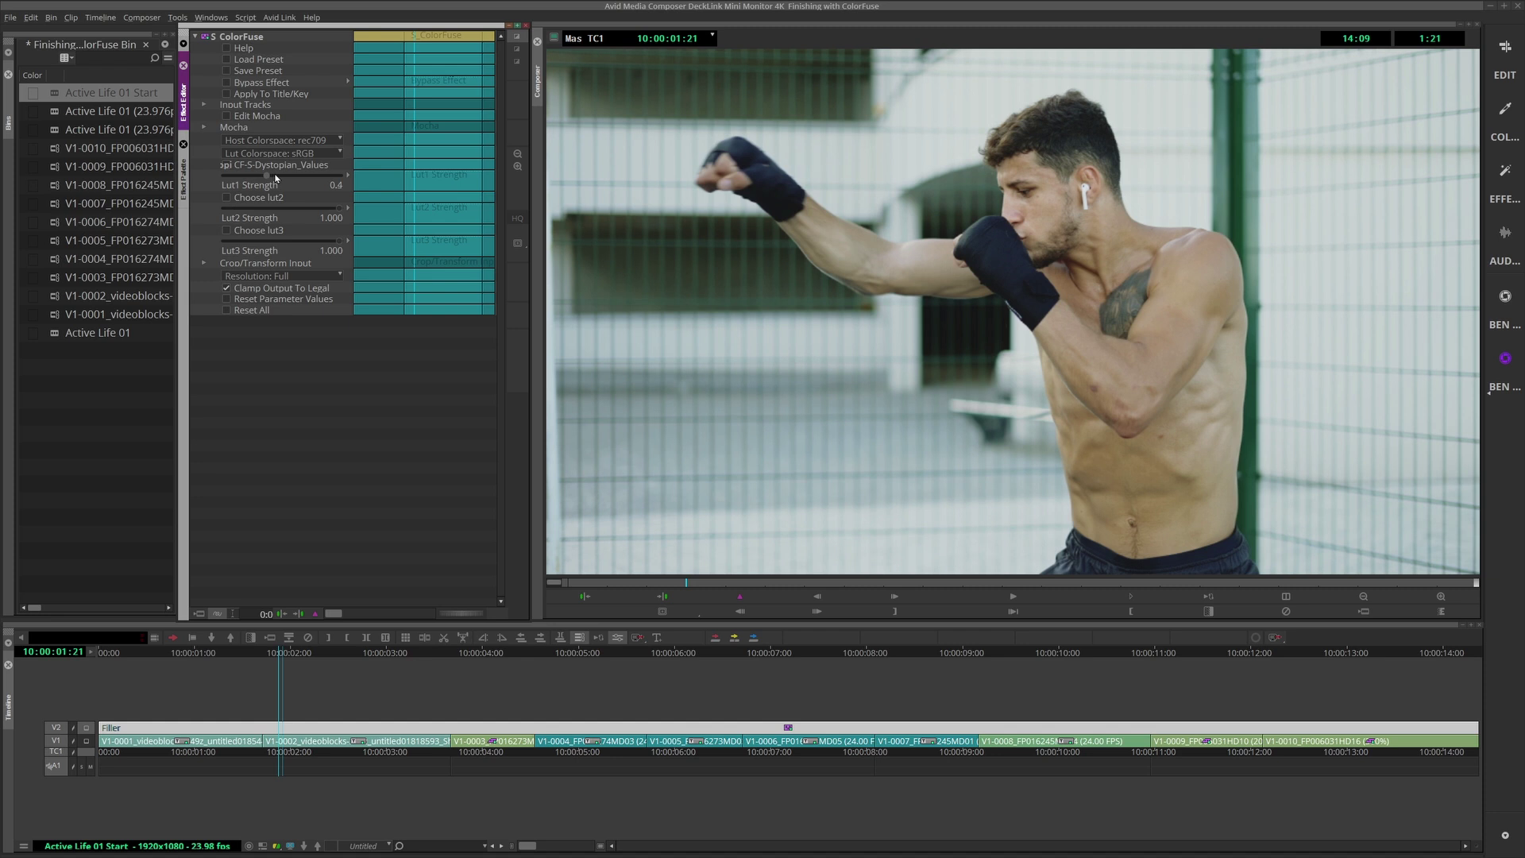
left_click_drag(270, 177, 267, 177)
left_click(230, 87)
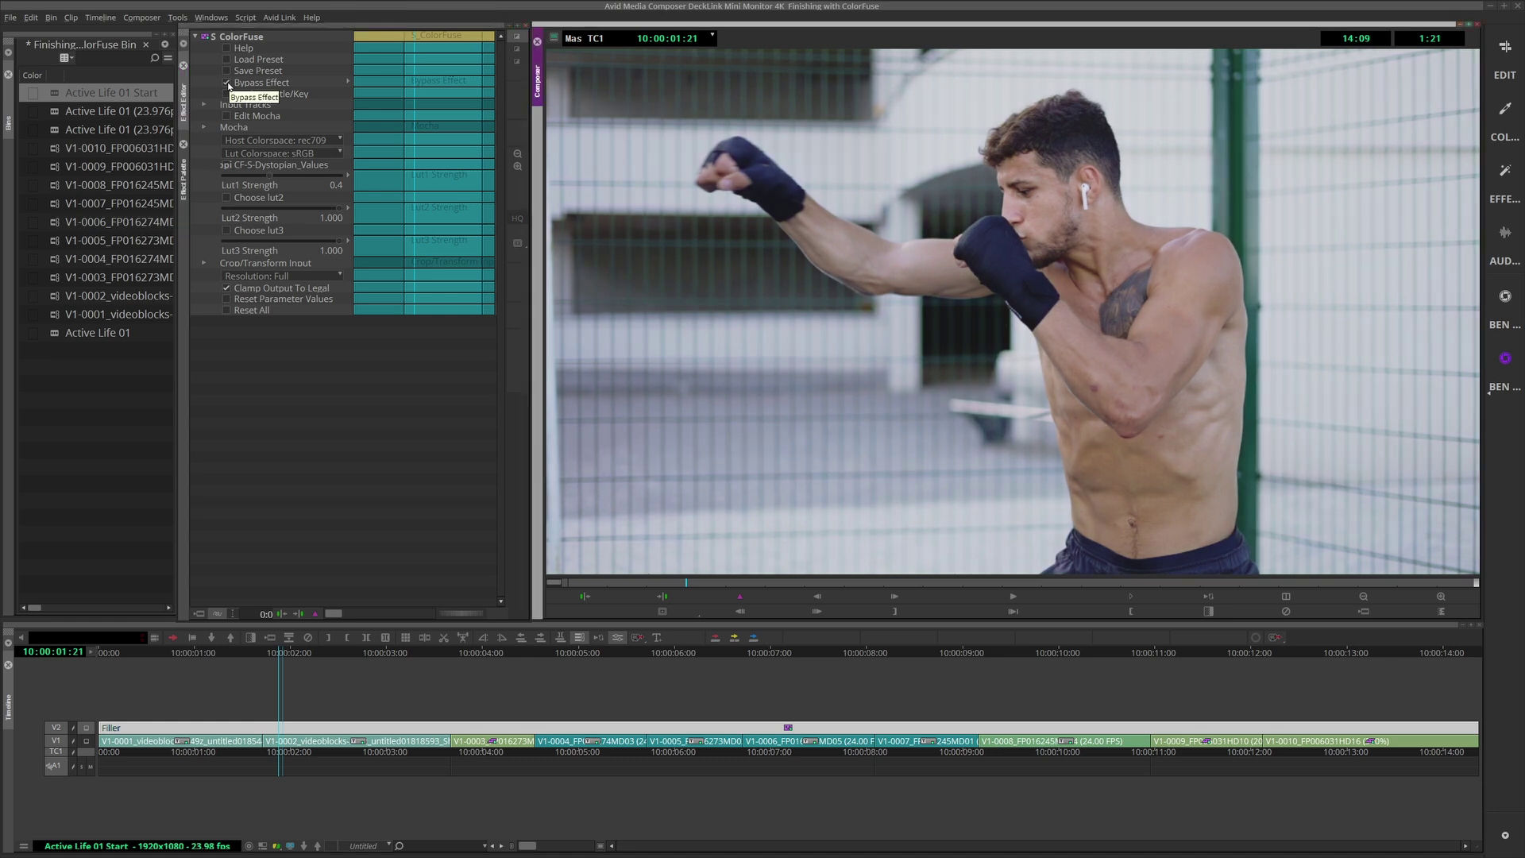
left_click(230, 86)
left_click(230, 86)
left_click(231, 86)
left_click(230, 86)
left_click(230, 86)
left_click(230, 86)
left_click(230, 86)
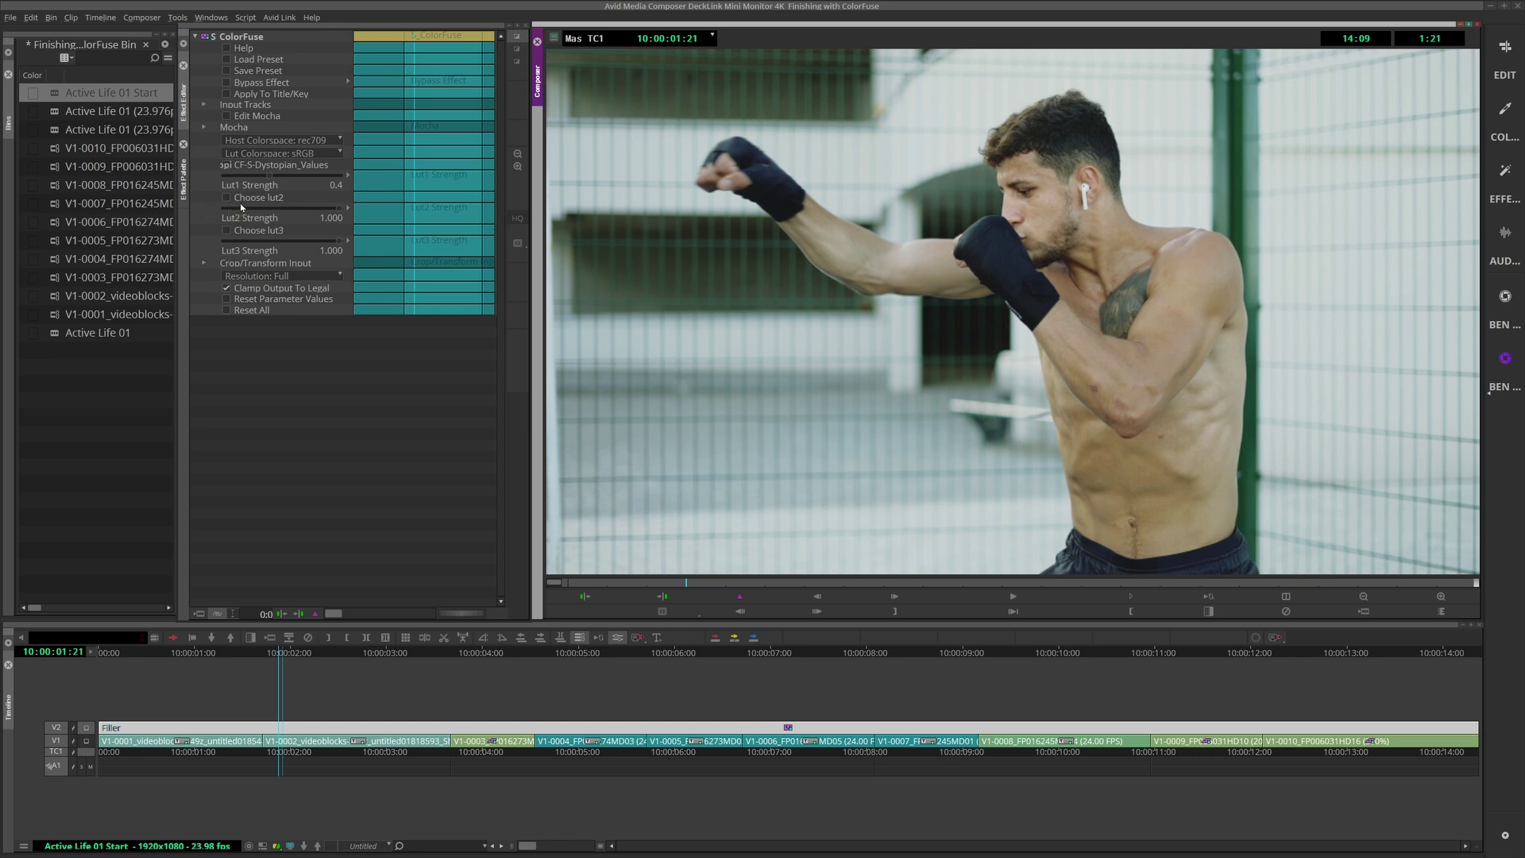
Try CF-C-Eastman_Color_Neg_100T_5247 as the second LUT and adjust its strength.
left_click(224, 199)
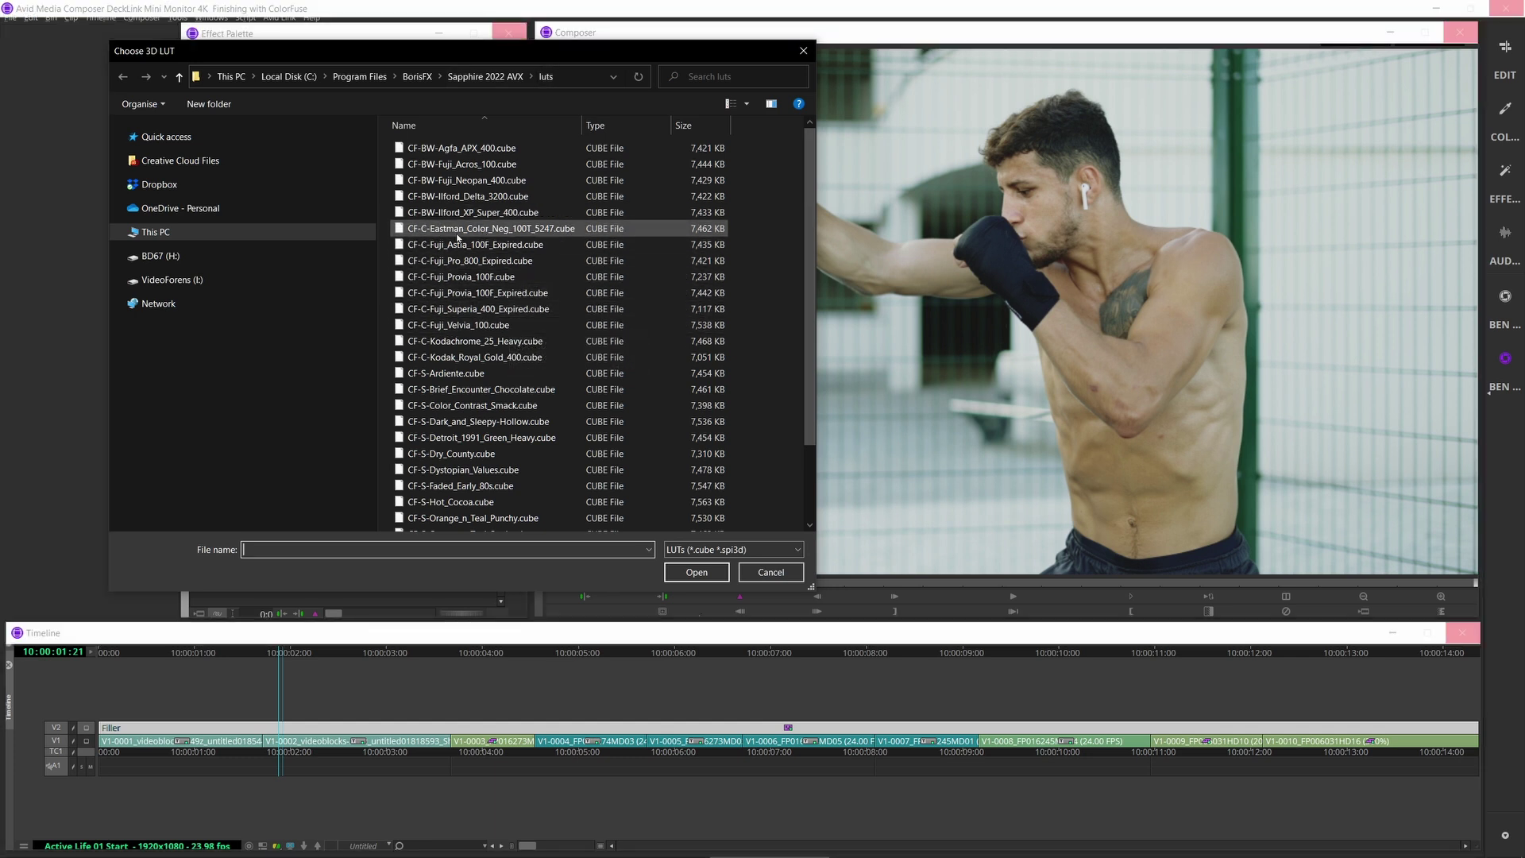
double_click(488, 227)
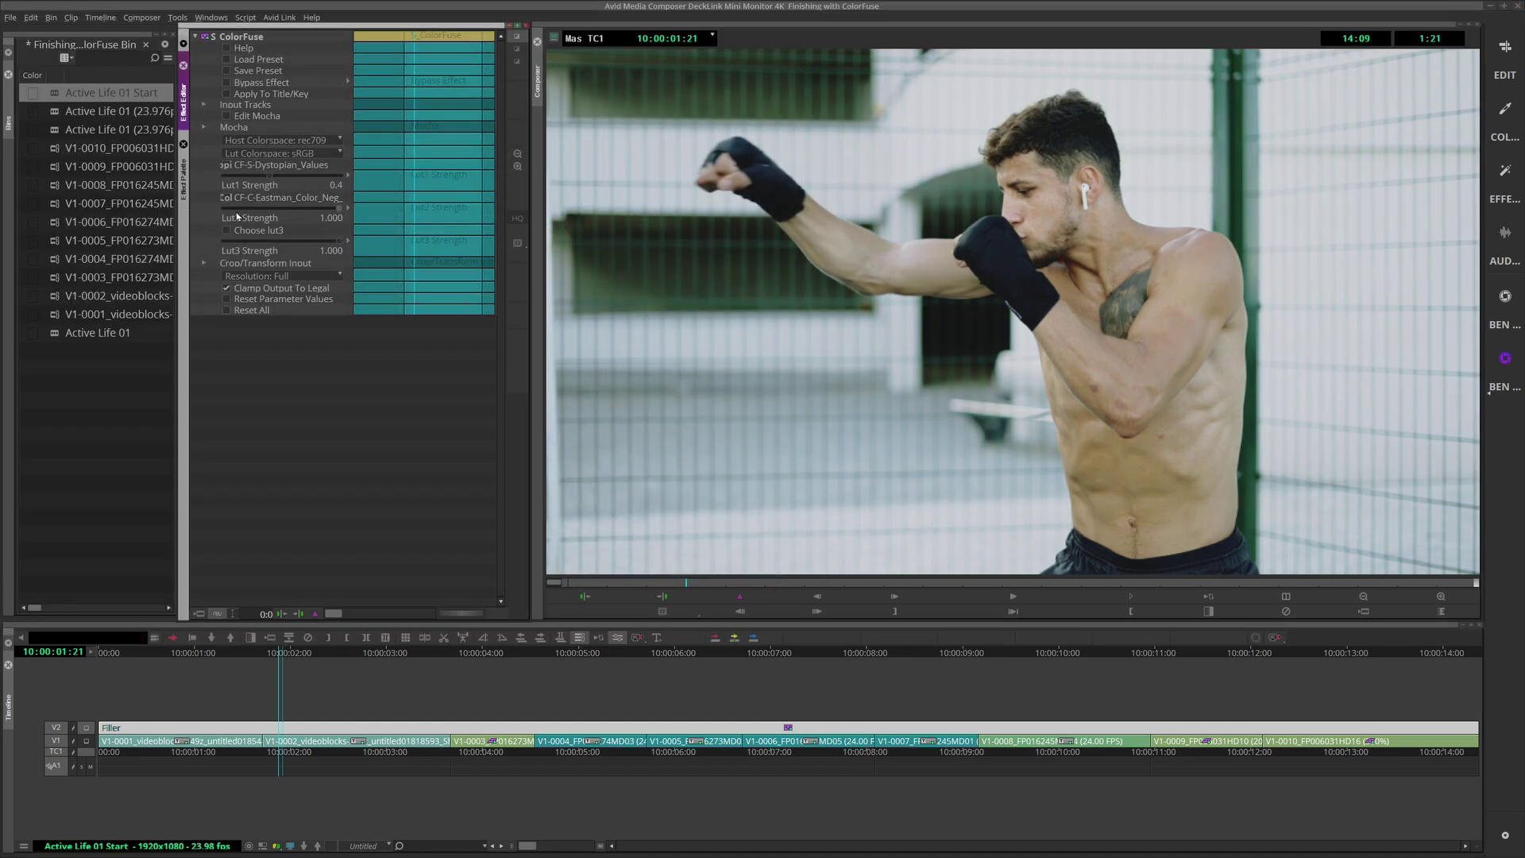
mouse_move(237, 216)
left_mouse_down()
mouse_move(203, 216)
mouse_move(266, 216)
left_mouse_up()
Replace Lut2 with CF-C-Kodachrome_25_Heavy at 0.2 strength.
left_click(276, 197)
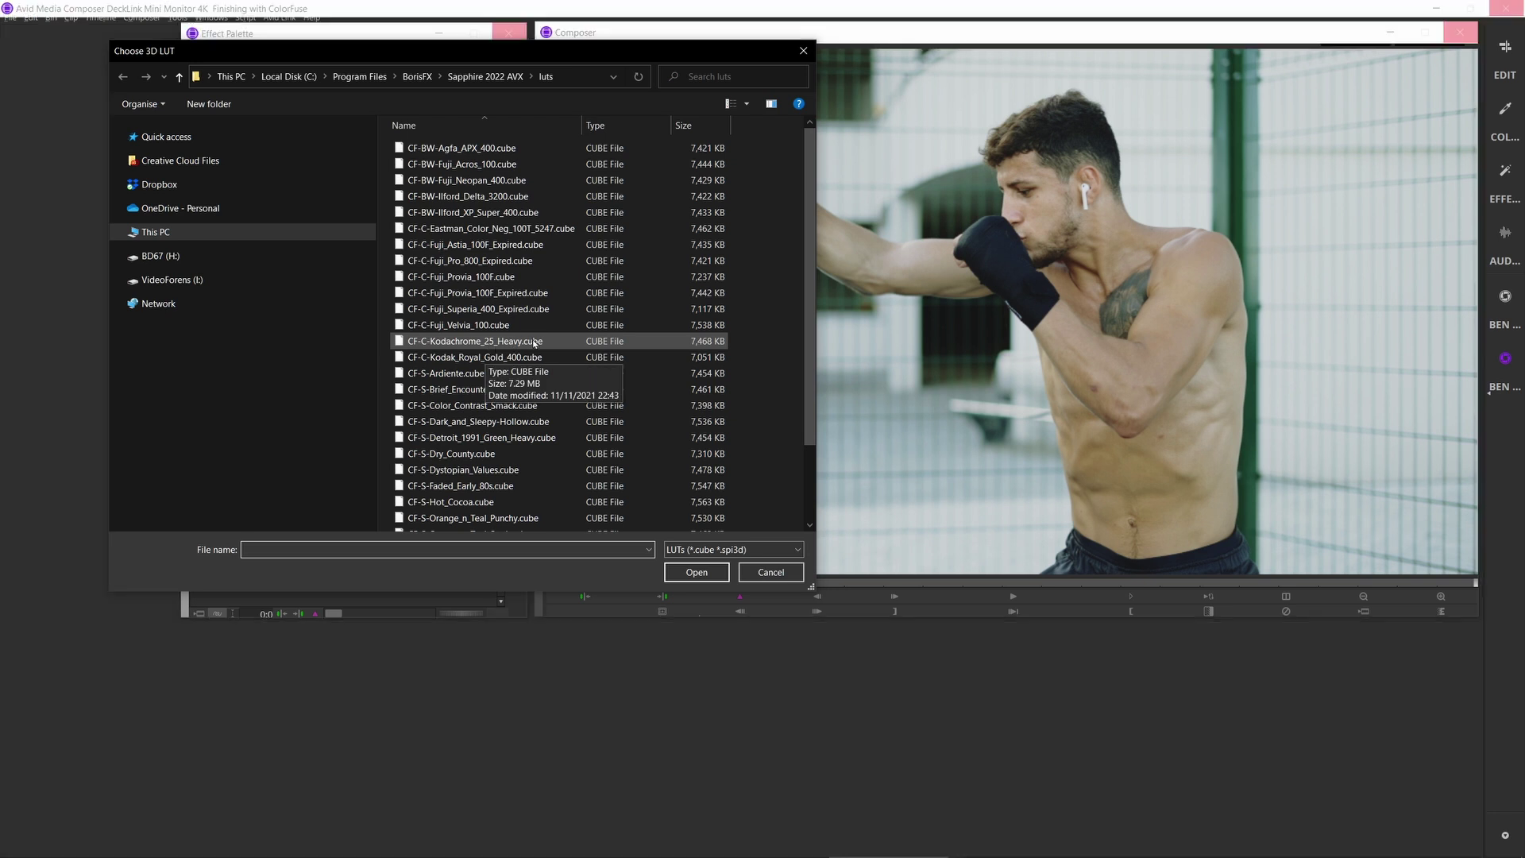
double_click(475, 340)
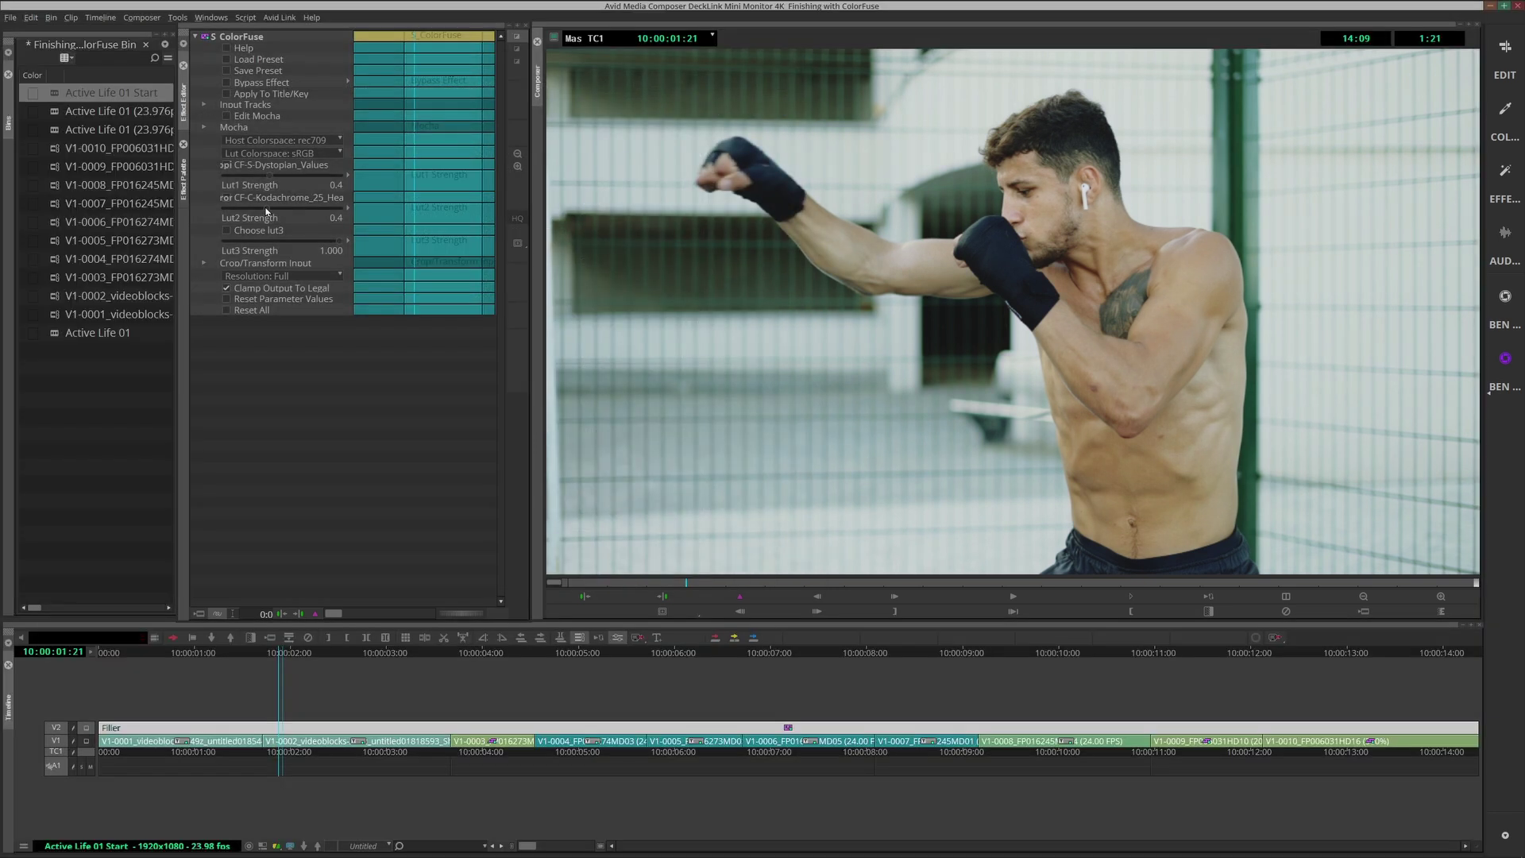
left_click_drag(319, 211, 345, 212)
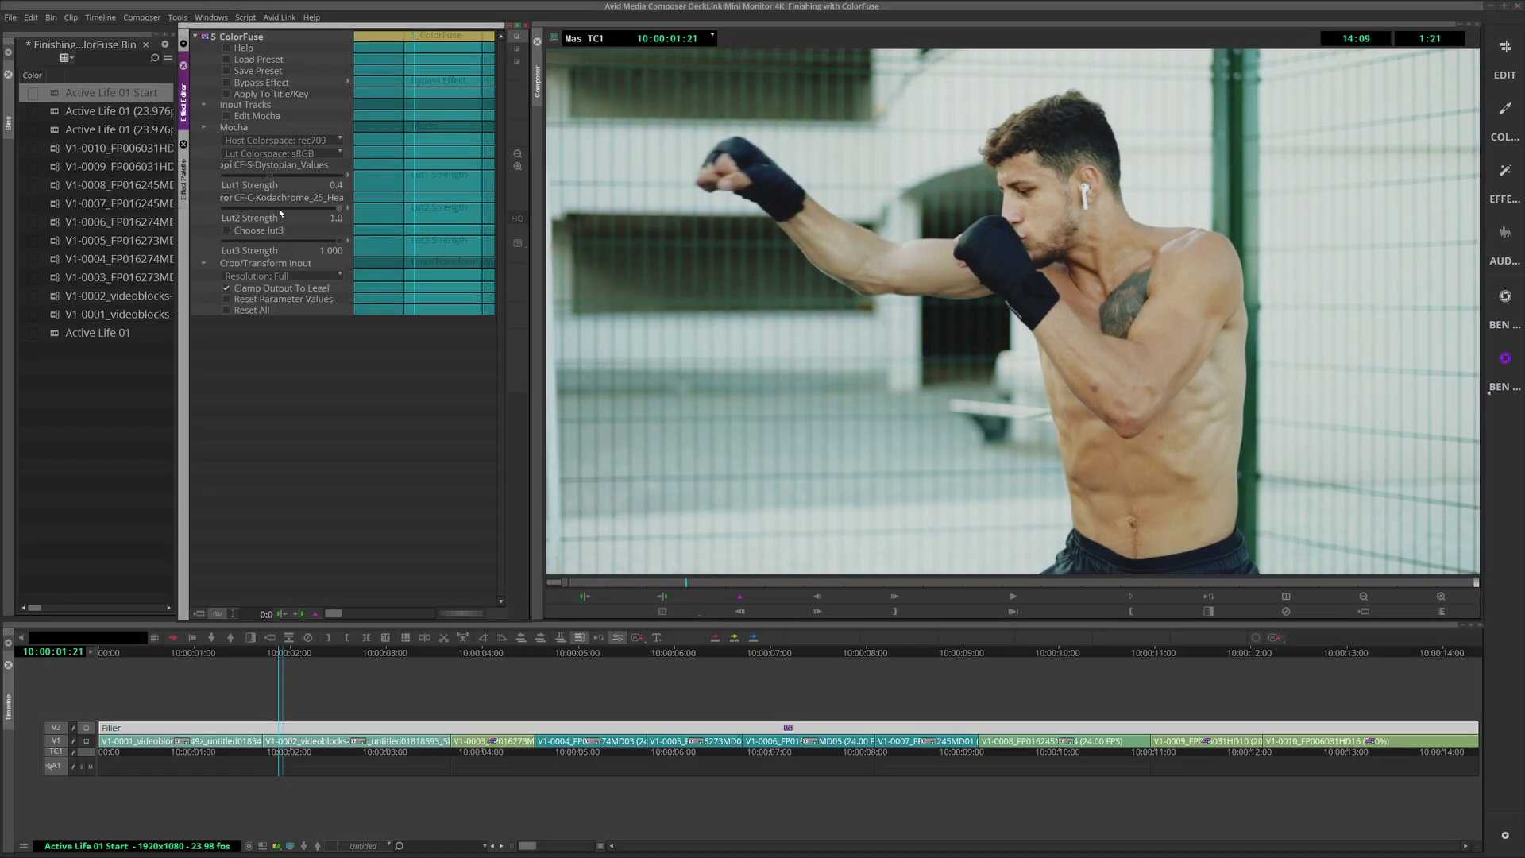
left_click_drag(253, 211, 248, 210)
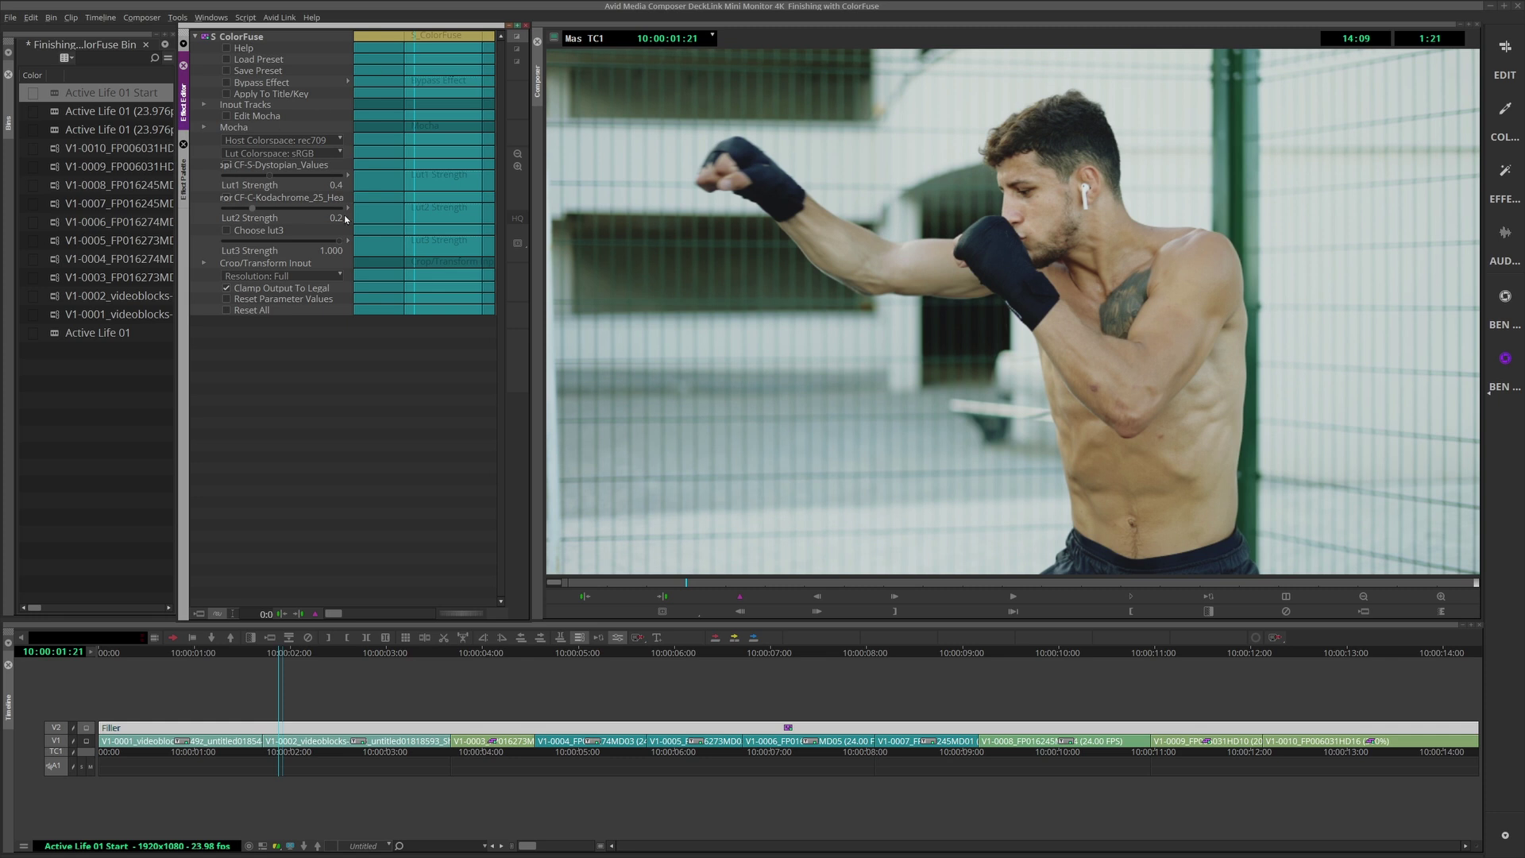
Toggle Bypass Effect to compare the two-LUT grade with the original.
left_click(228, 83)
left_click(226, 84)
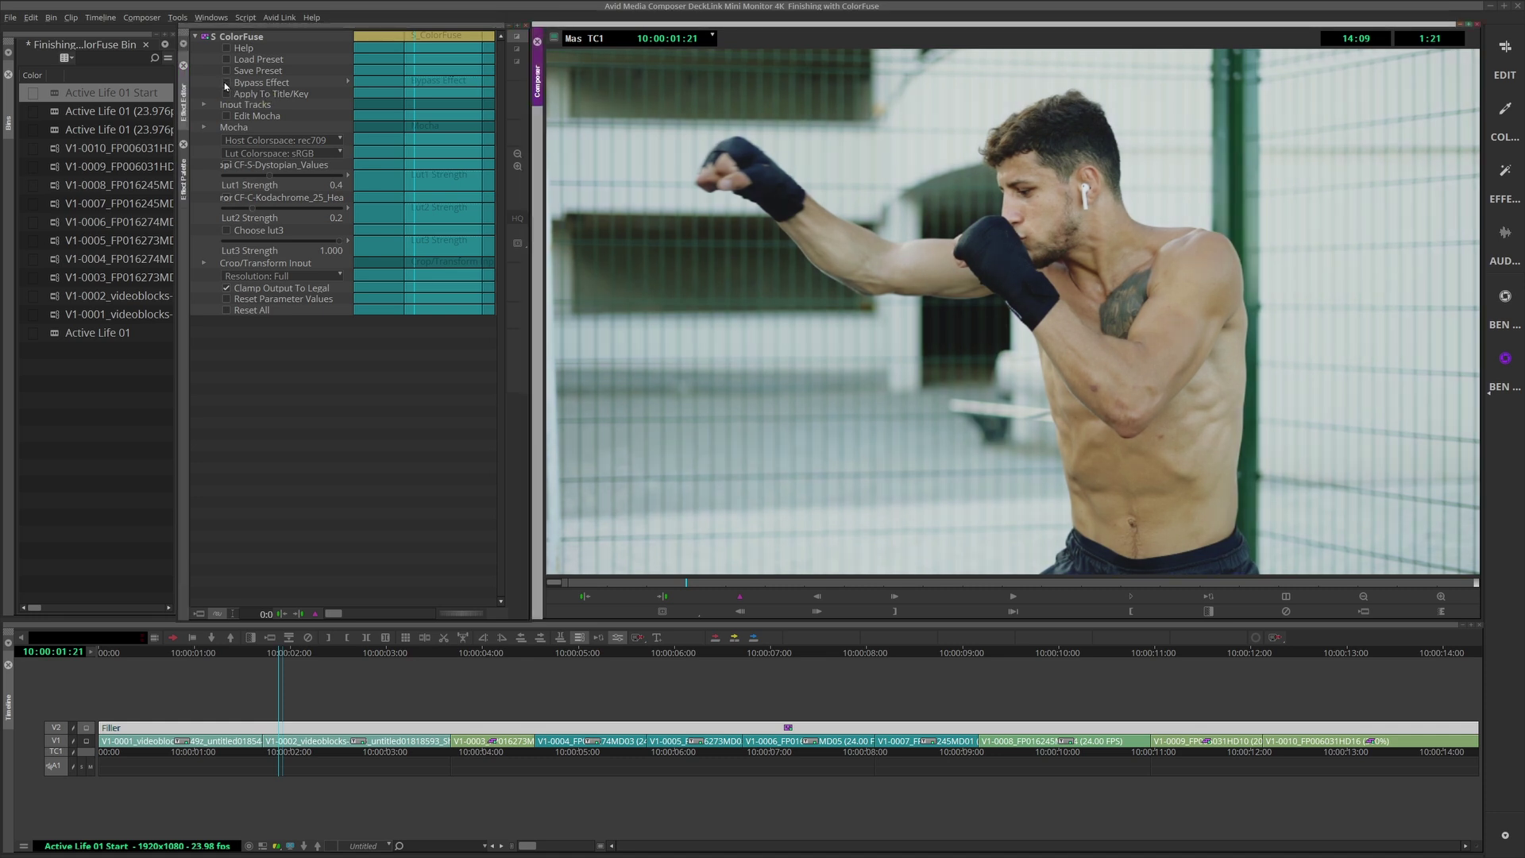
left_click(227, 84)
Replay from the parking-garage shot and bring up the Effect Palette's Image filters.
left_click_drag(608, 585, 550, 584)
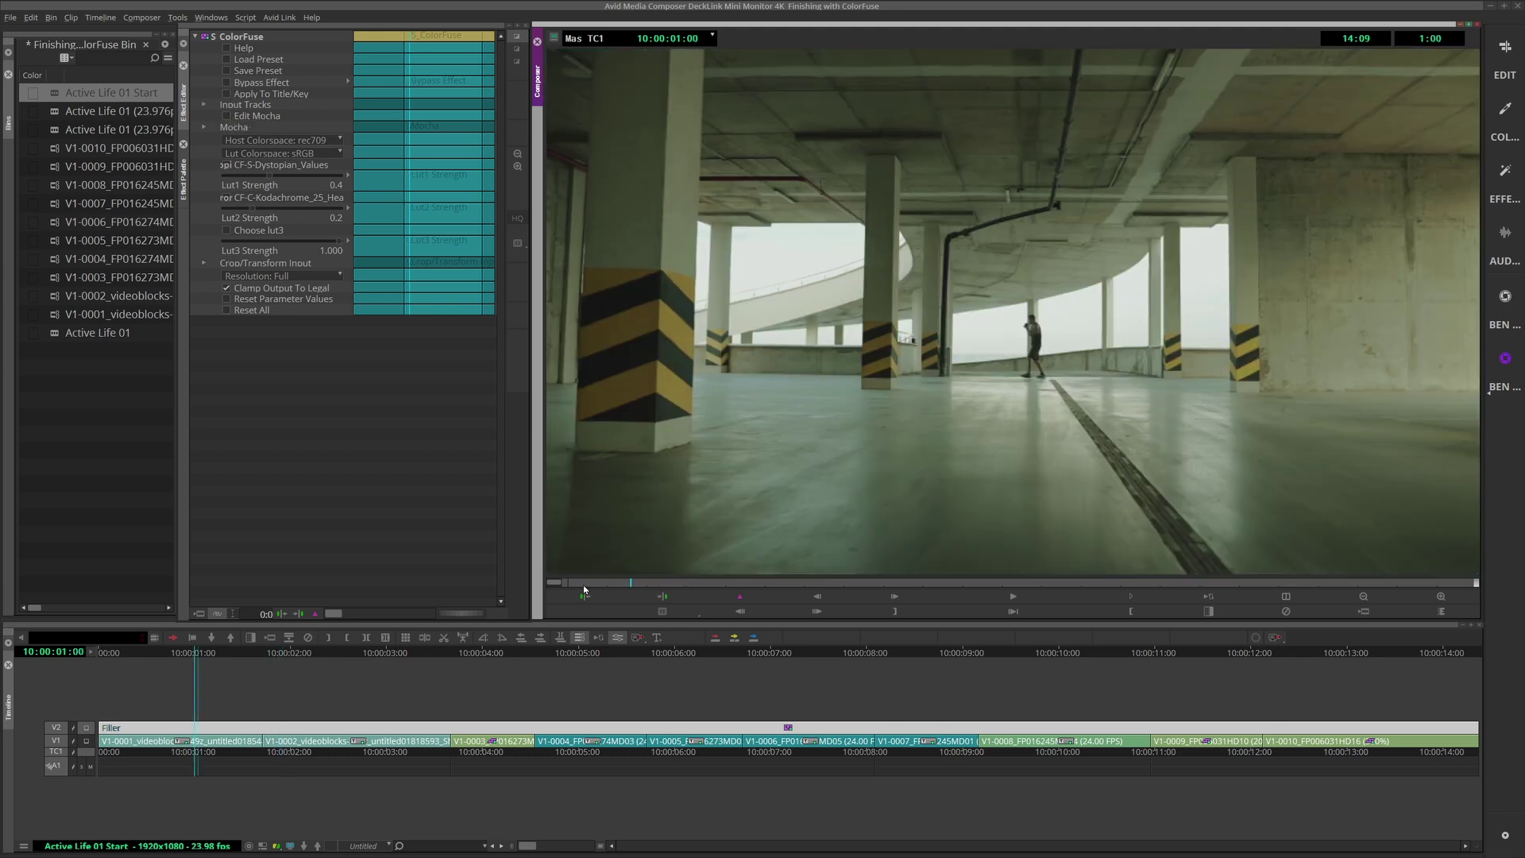
key("space")
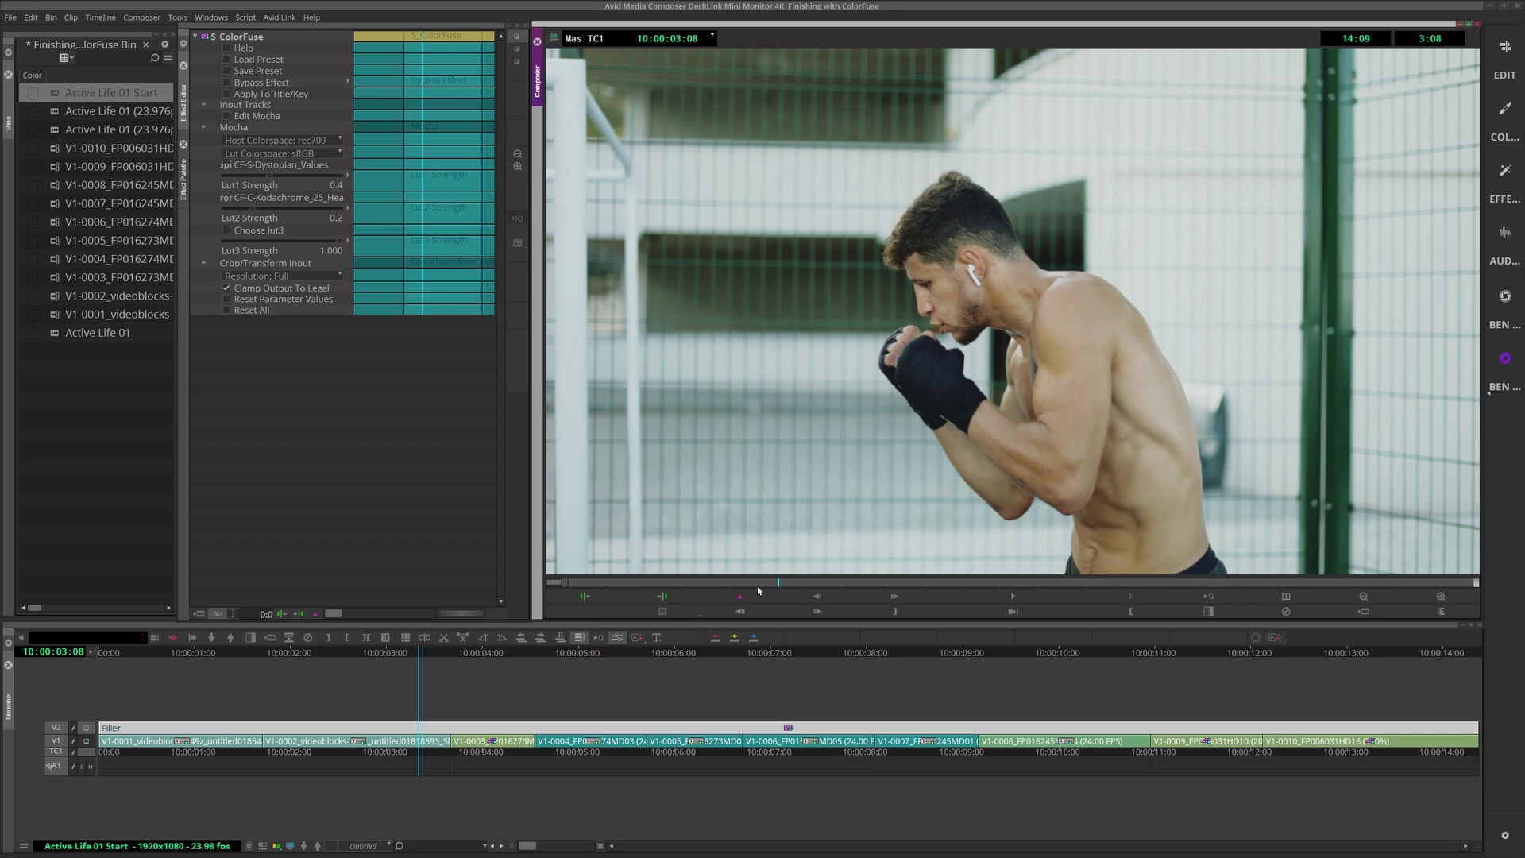
left_click_drag(775, 583, 589, 583)
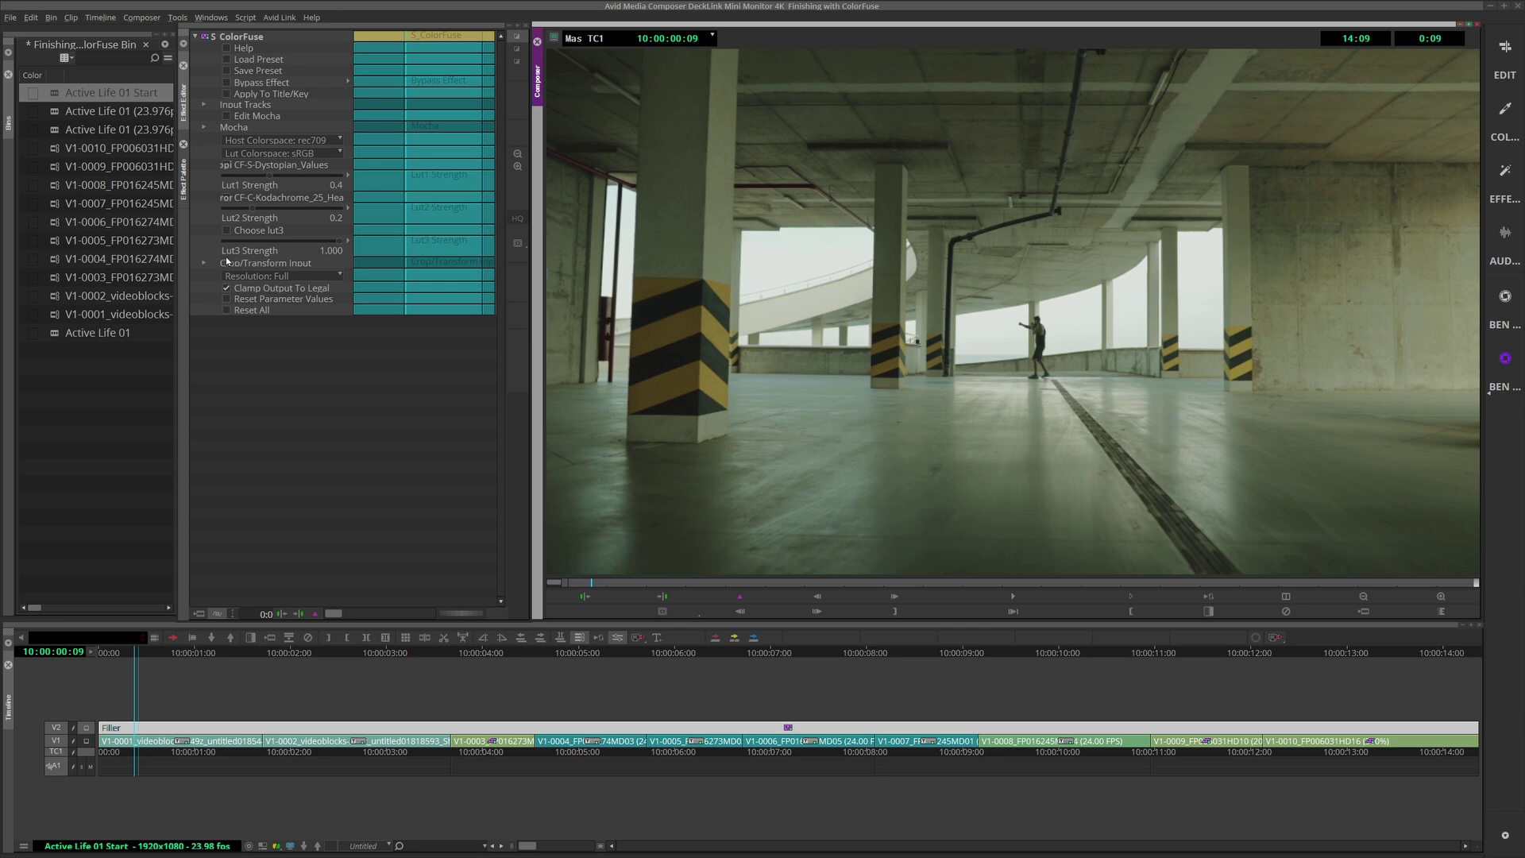
left_click(185, 106)
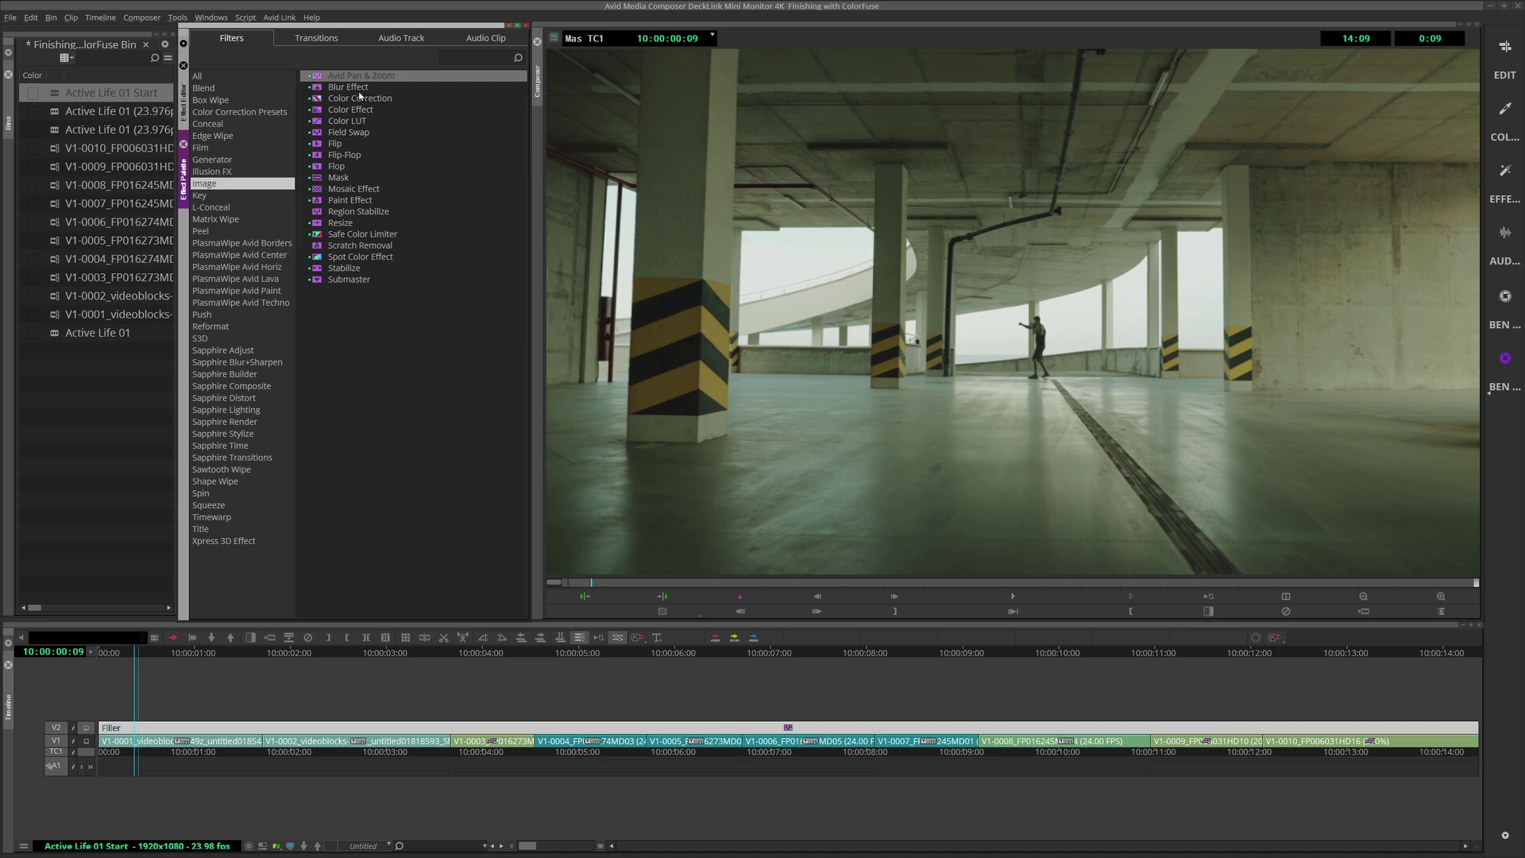
Apply Color Correction from the Image category to the parking-garage clip.
left_click(383, 100)
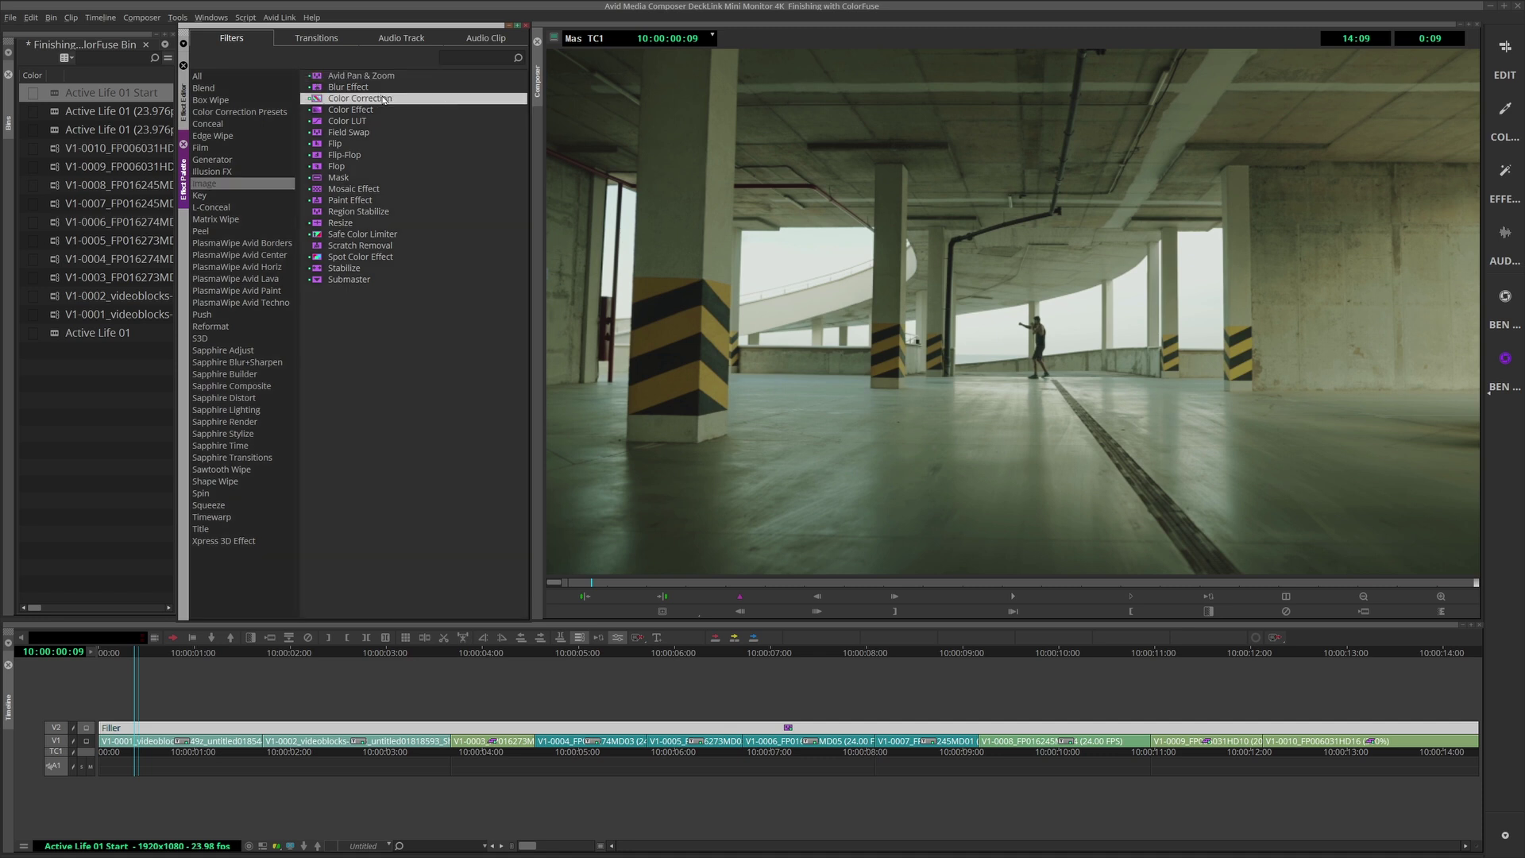
left_click(191, 741)
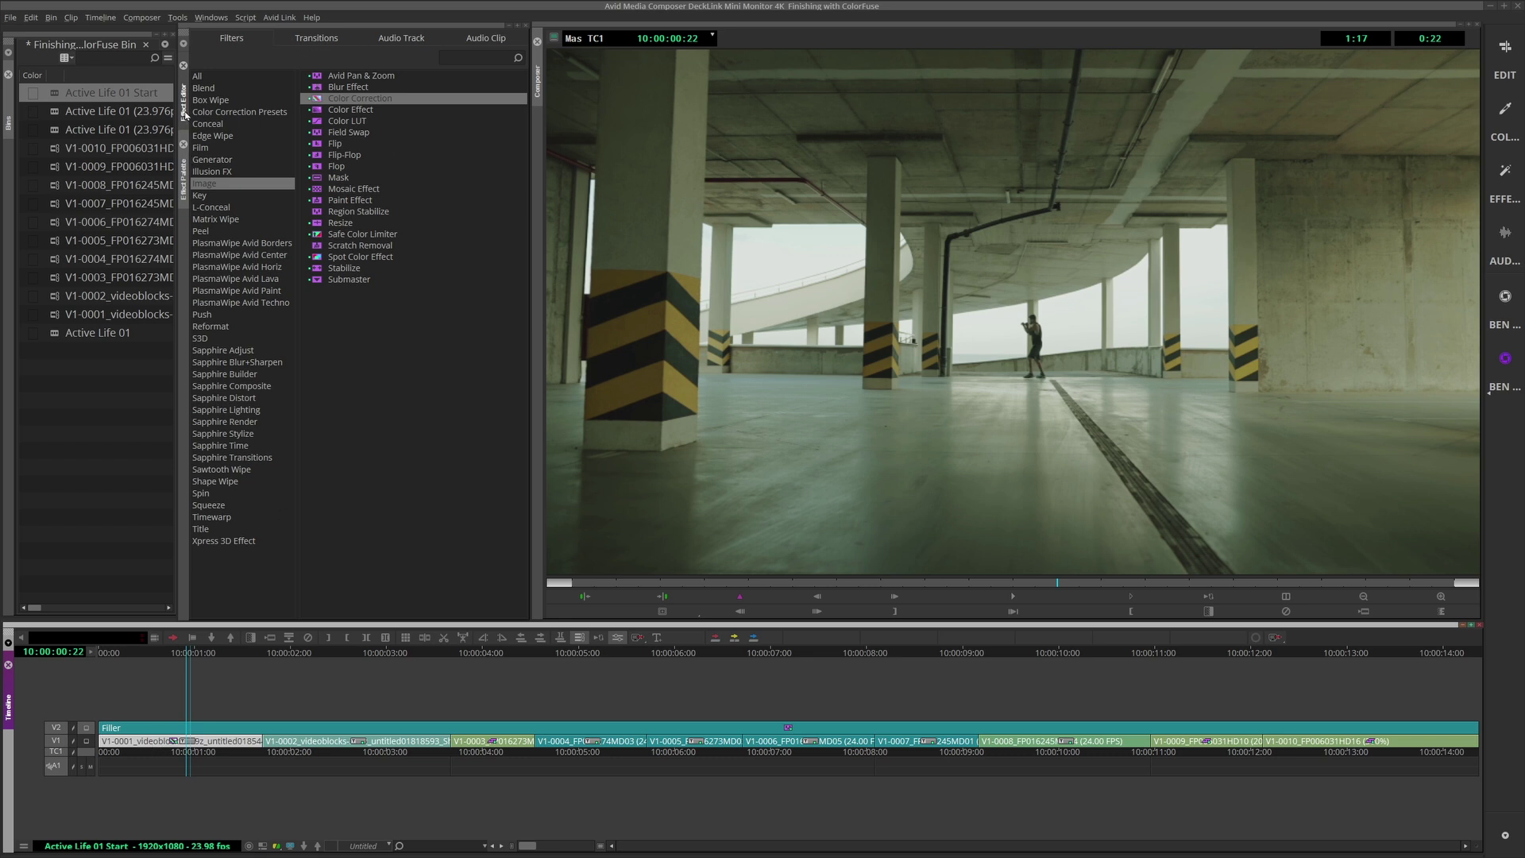
double_click(238, 111)
Under HSL Controls Master, raise Gamma to about 1.4 and lower Setup.
left_click(217, 48)
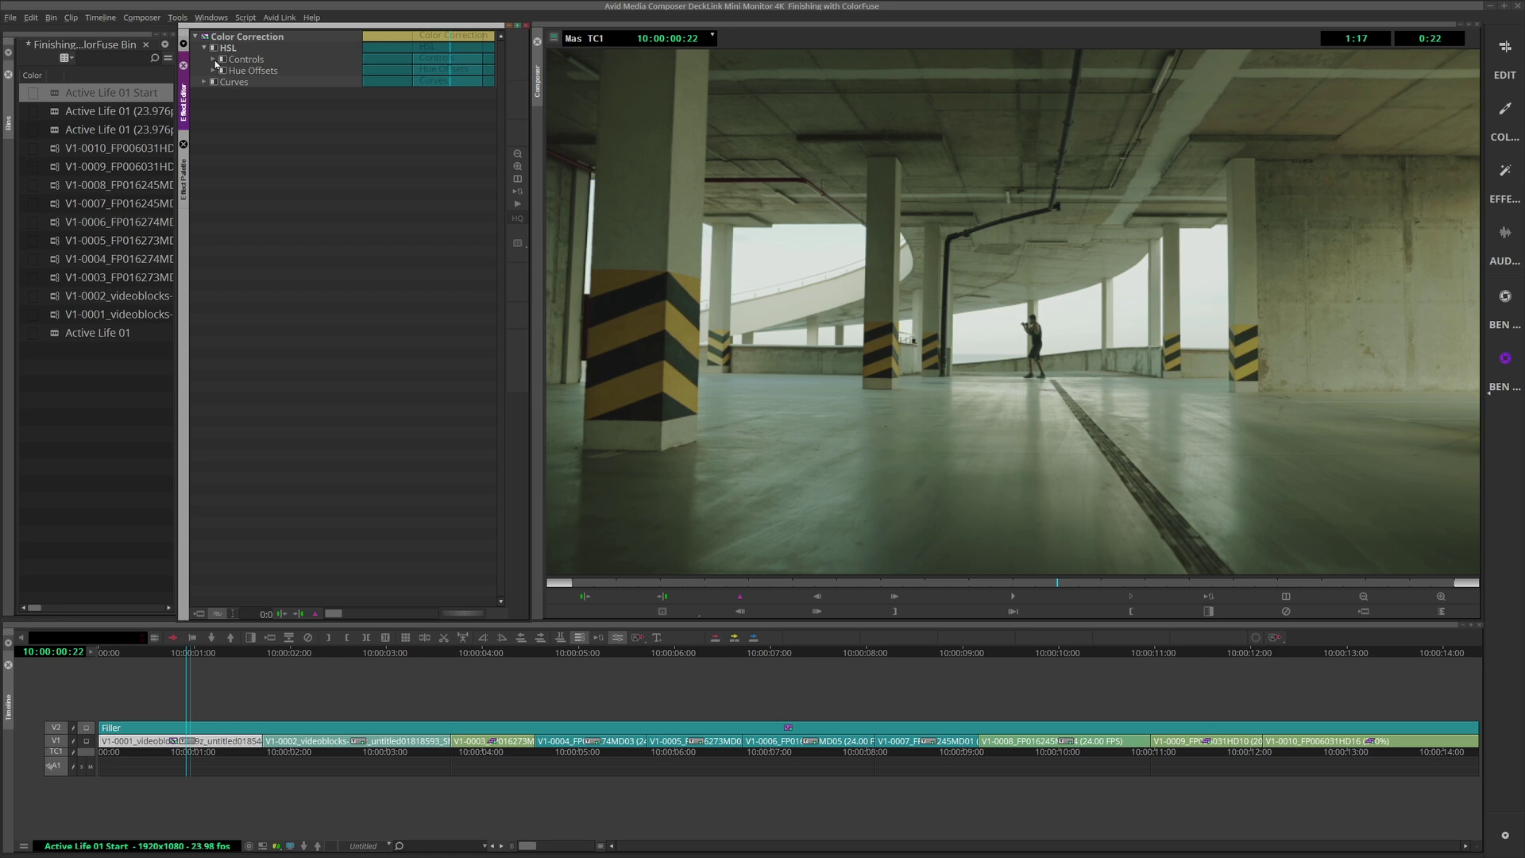
left_click(215, 58)
left_click(221, 70)
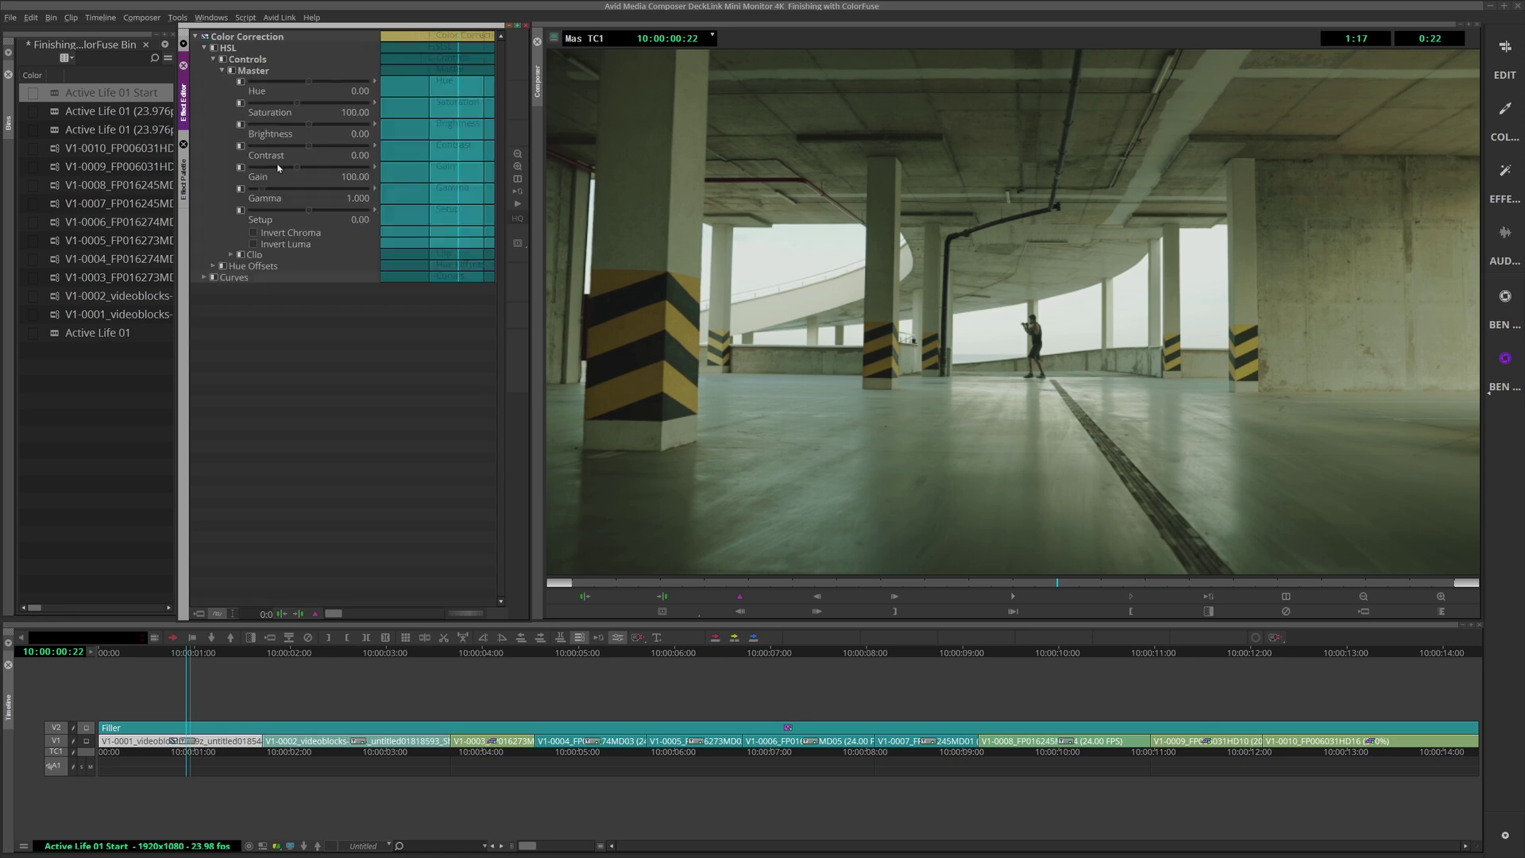
left_click_drag(241, 188, 266, 189)
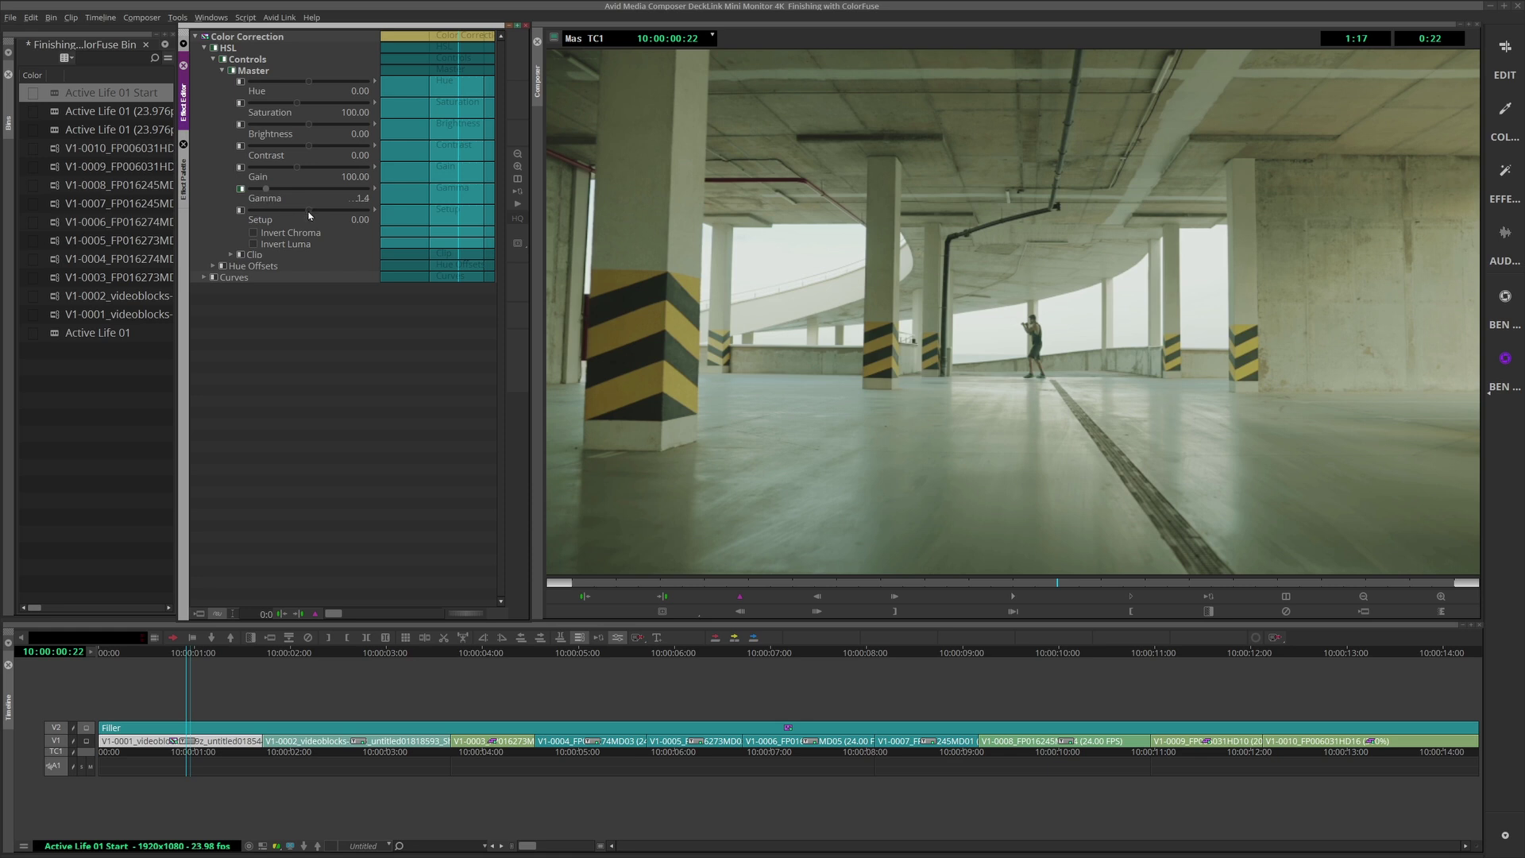
left_click_drag(311, 209, 306, 209)
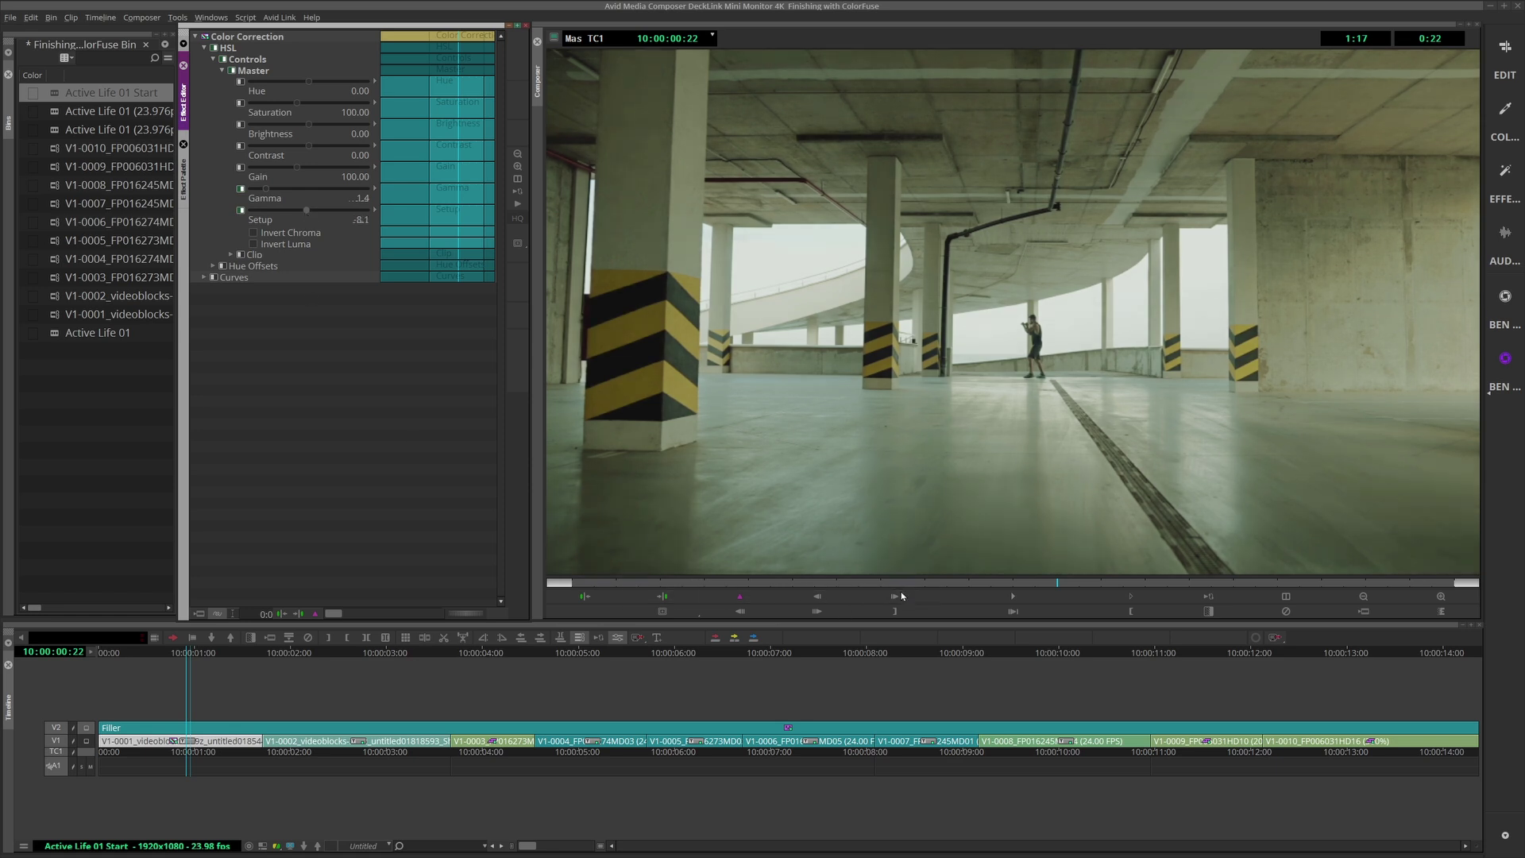
Play the graded sequence from the start, step through the street-crossing cut, then close the Effect Editor.
key("Home")
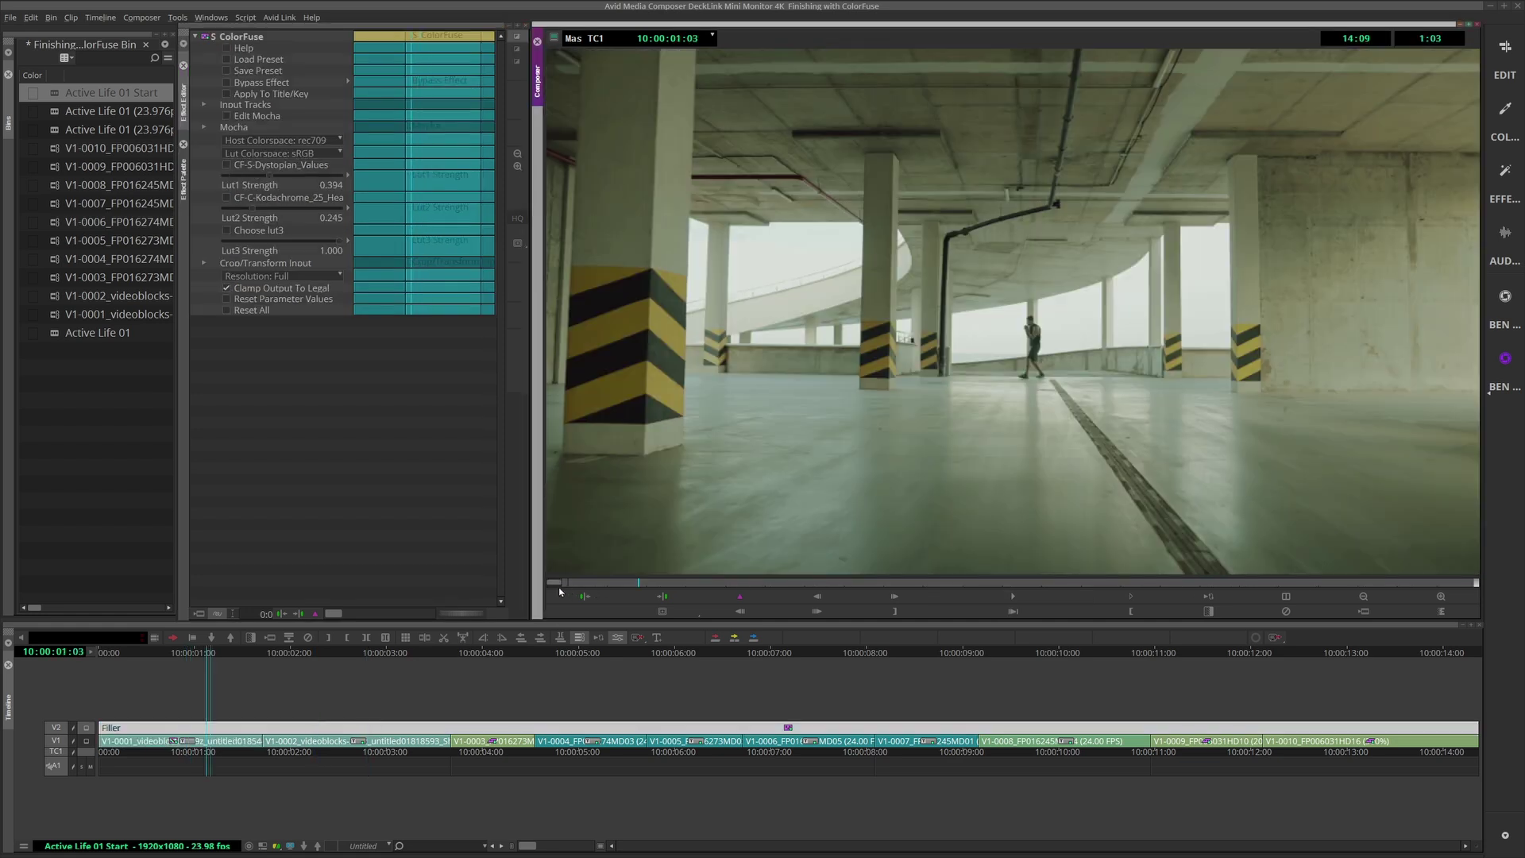
key("space")
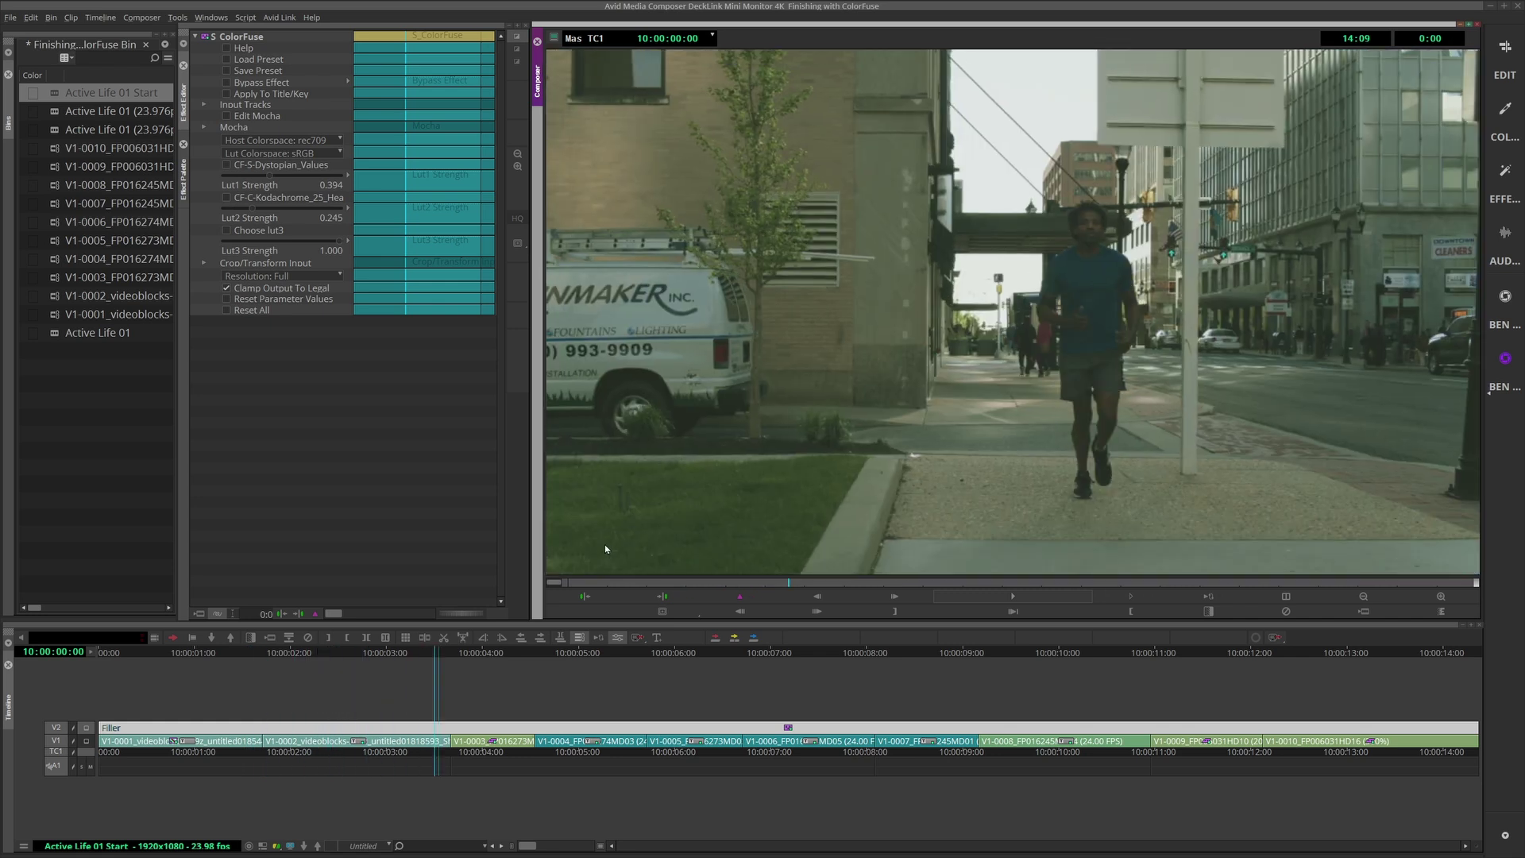
left_click(662, 585)
left_click_drag(666, 583, 953, 584)
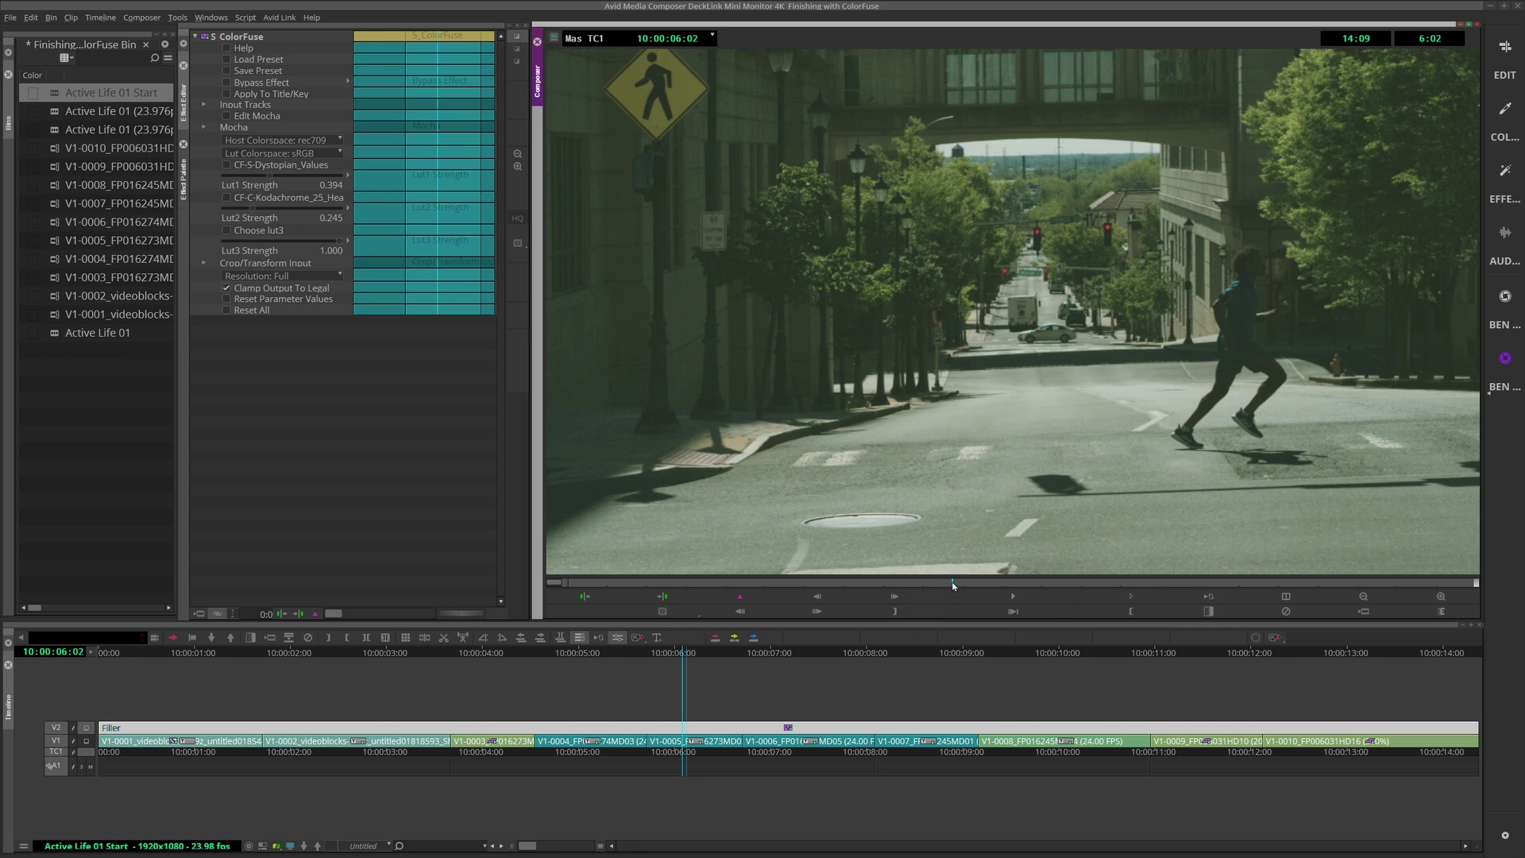
key("Right")
left_click_drag(993, 582, 926, 588)
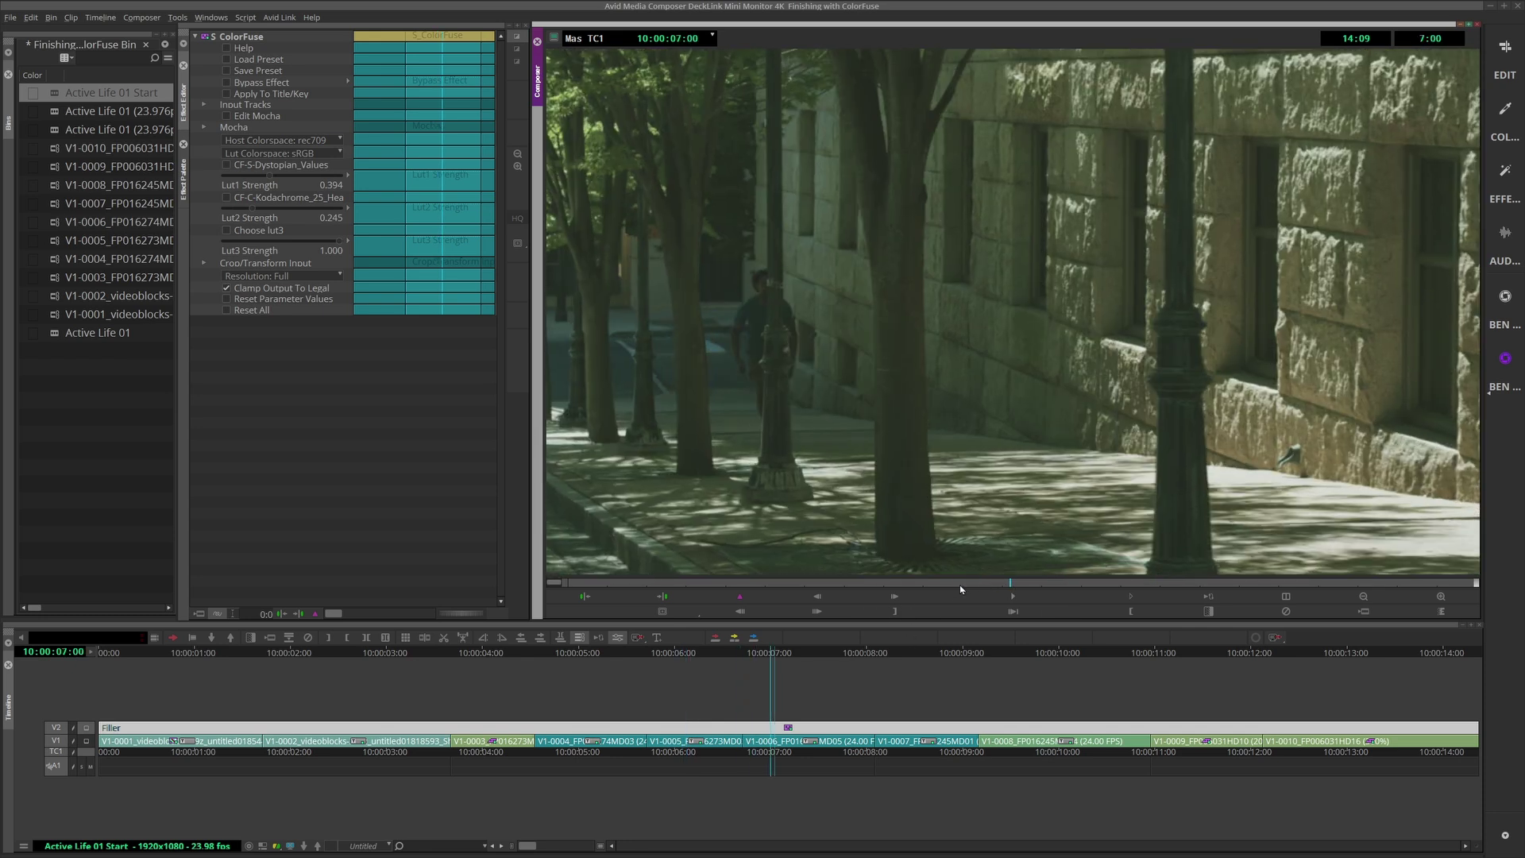
key("Left")
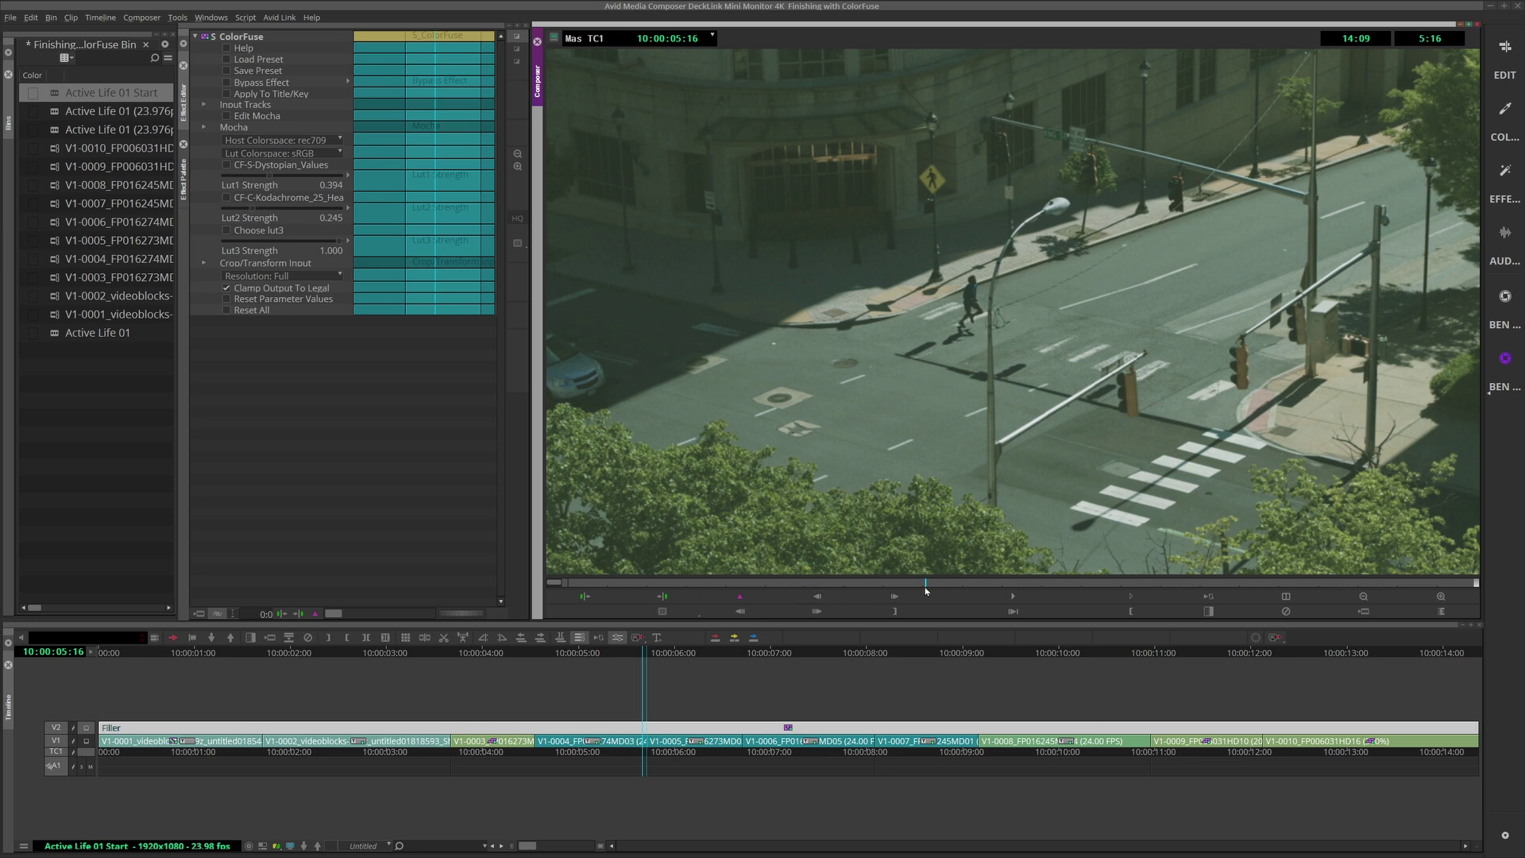
key("Right")
key("Right")
key("Right")
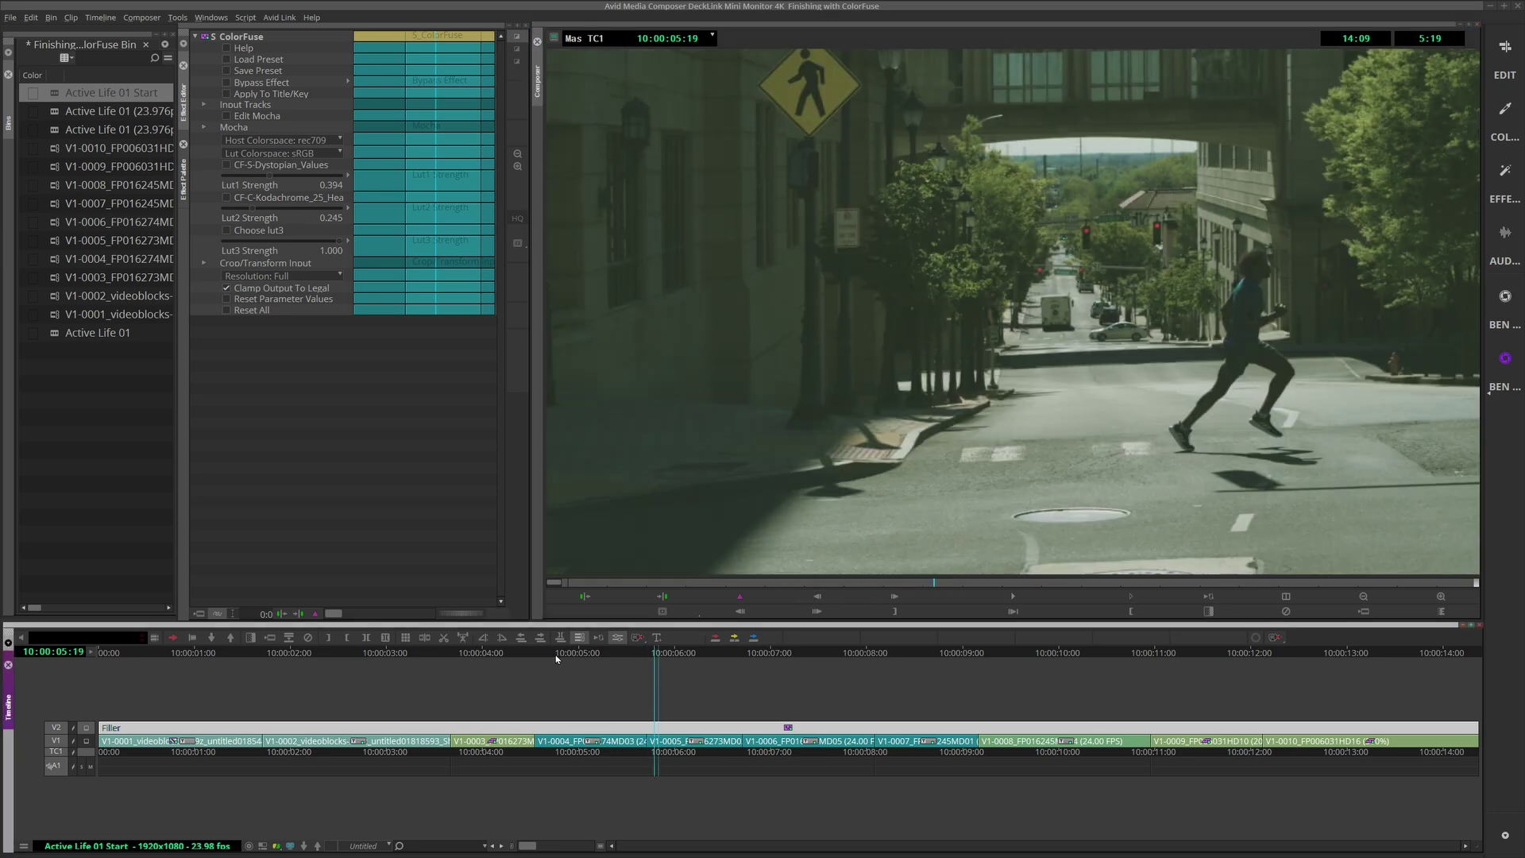
left_click(550, 659)
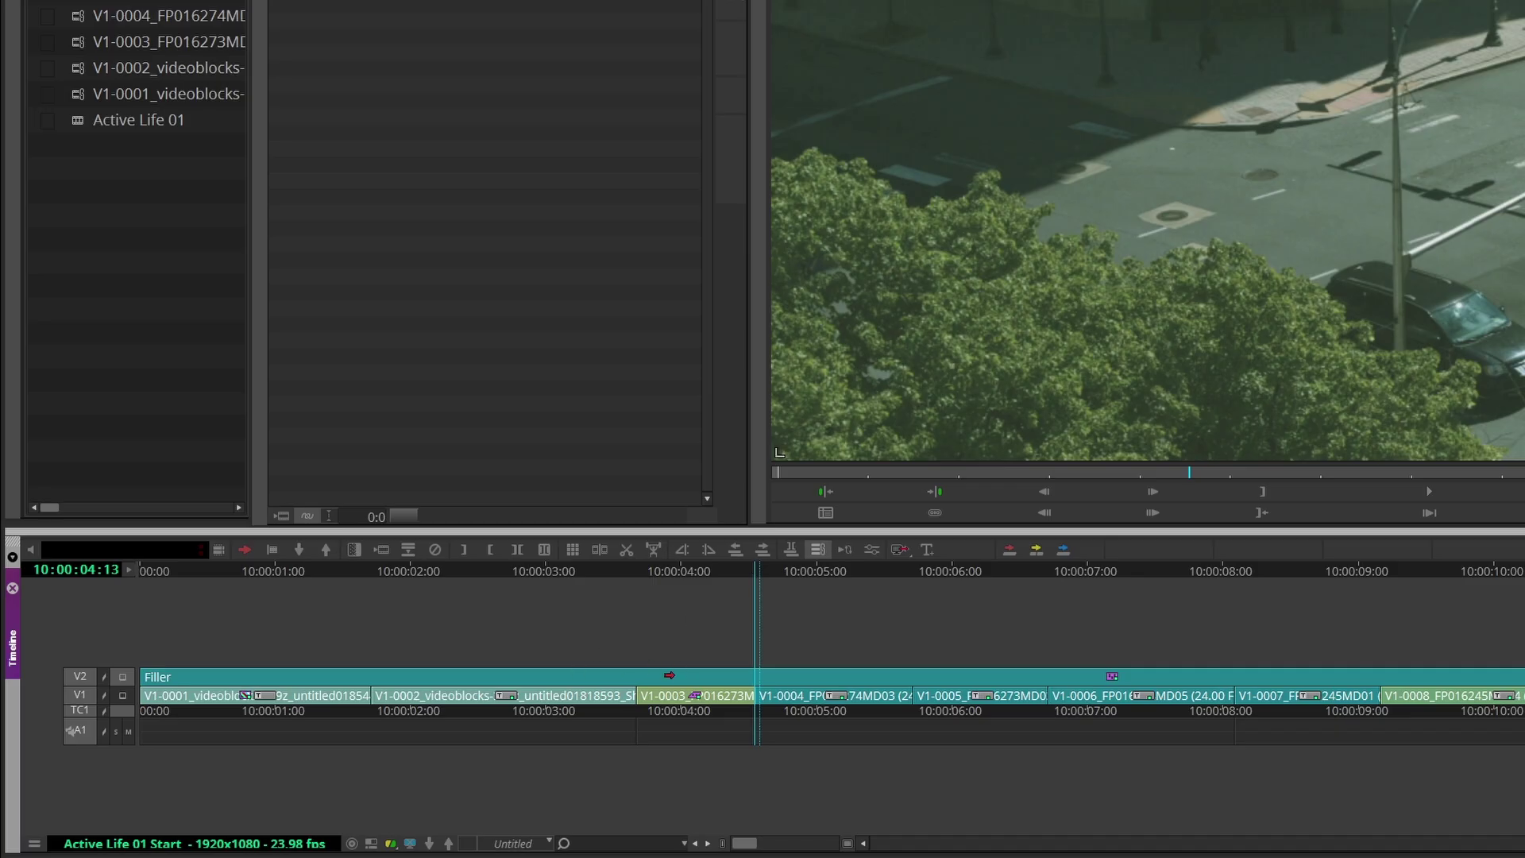
left_click(681, 678)
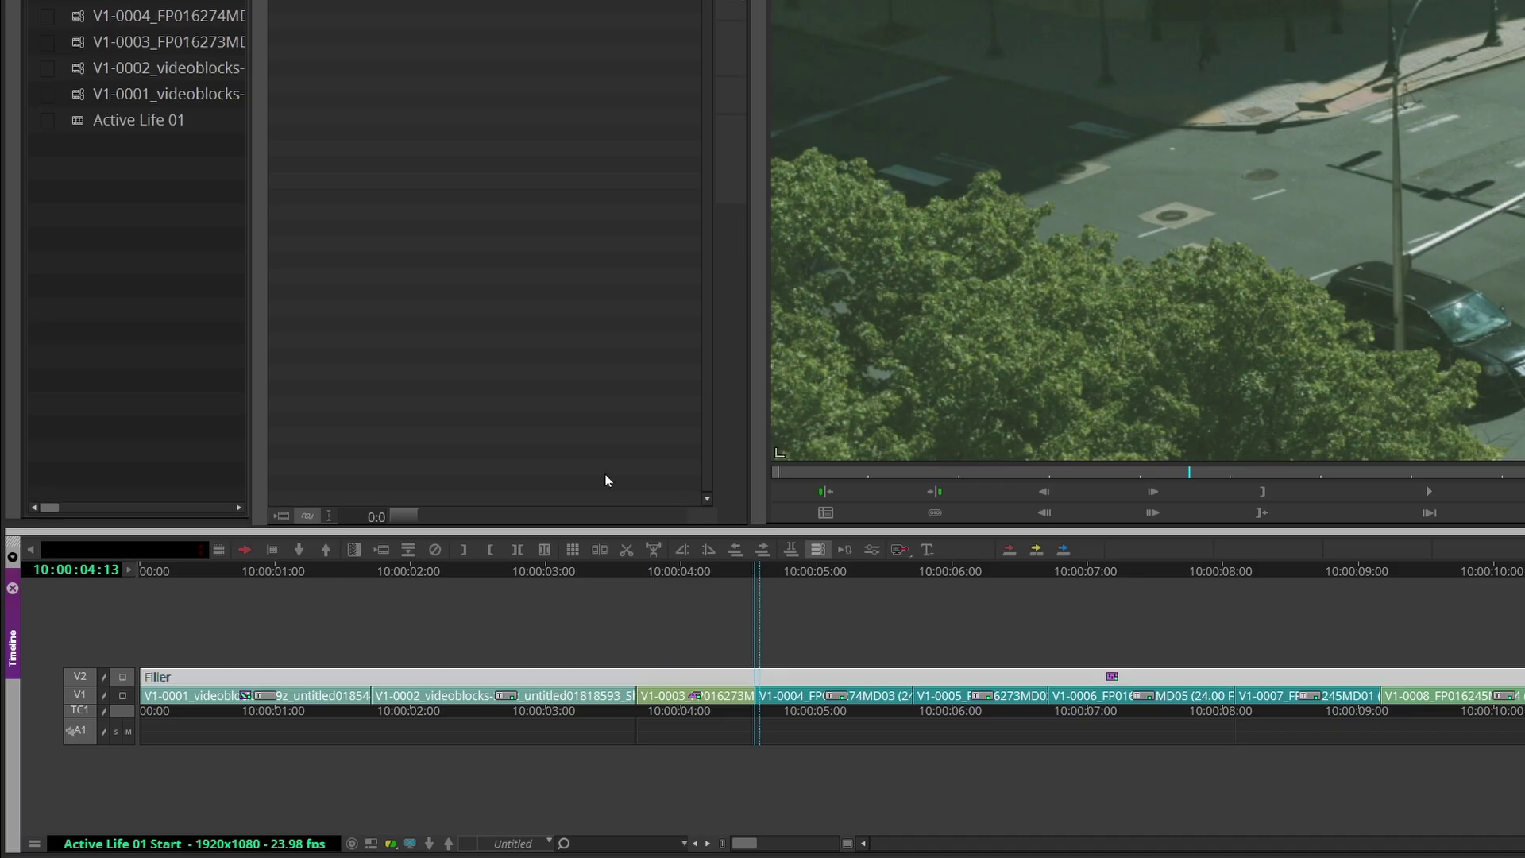
left_click(604, 548)
left_click(1119, 619)
left_click_drag(1322, 575, 1246, 587)
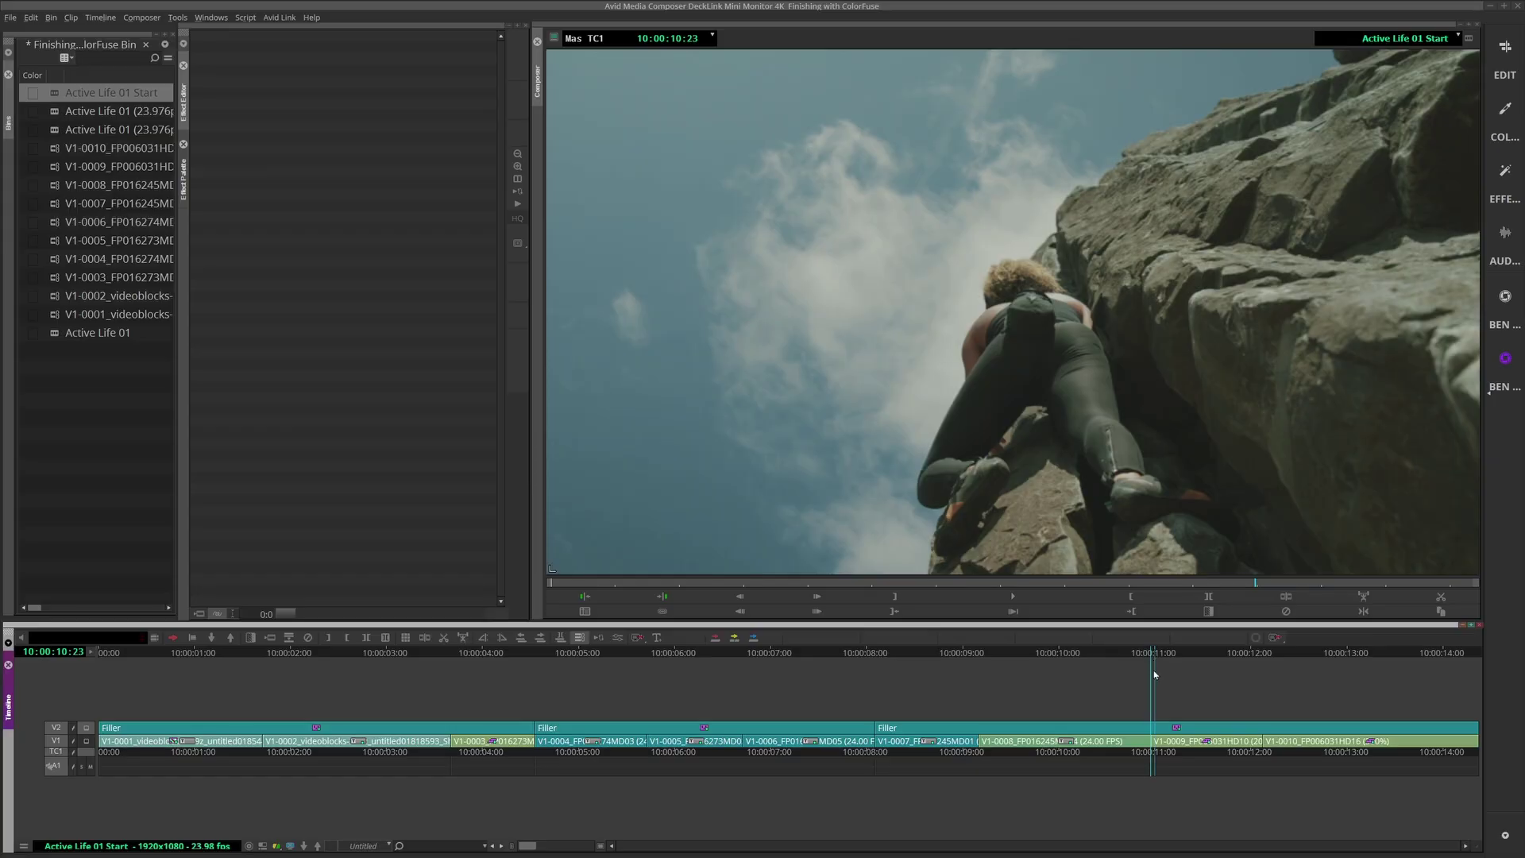
left_click(423, 642)
left_click_drag(724, 650, 431, 657)
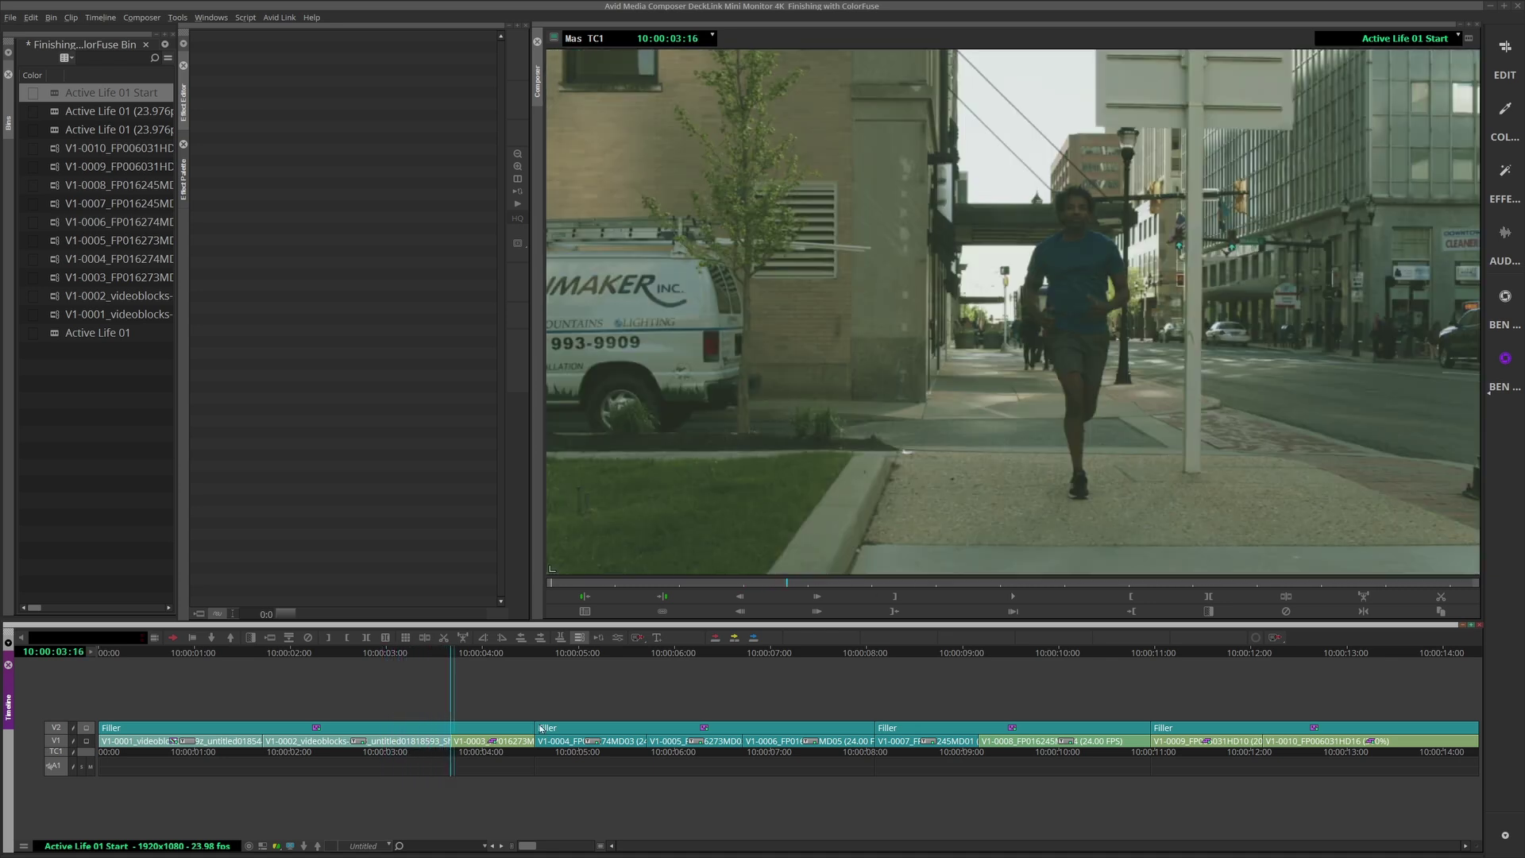
left_click_drag(432, 655, 457, 657)
mouse_move(648, 653)
left_mouse_down()
mouse_move(592, 653)
mouse_move(629, 656)
left_mouse_up()
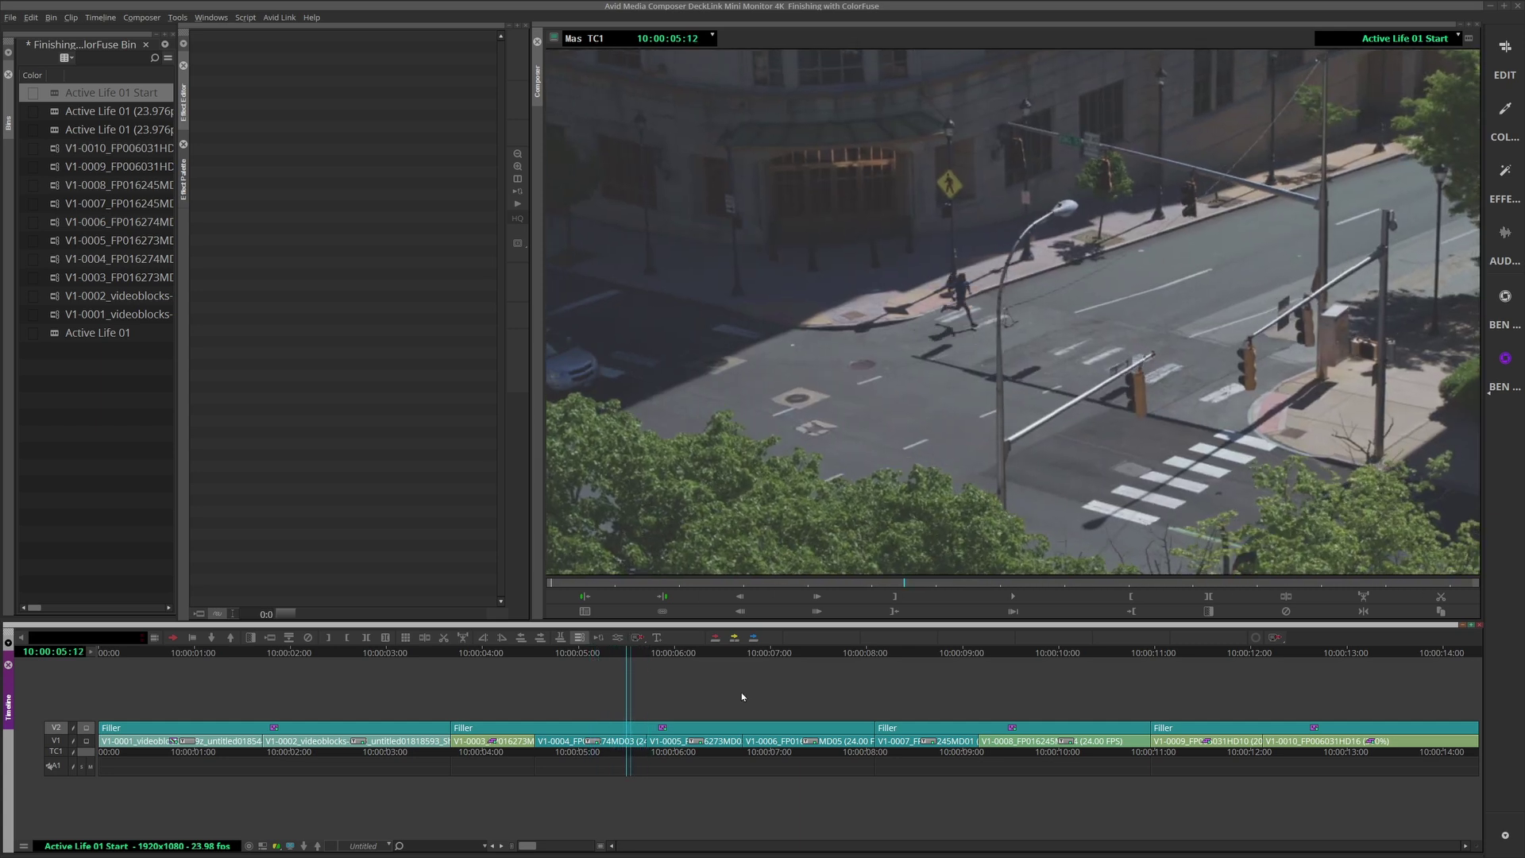
Open the ColorFuse Preset Browser for the filler segment and browse the preset thumbnails.
left_click(602, 639)
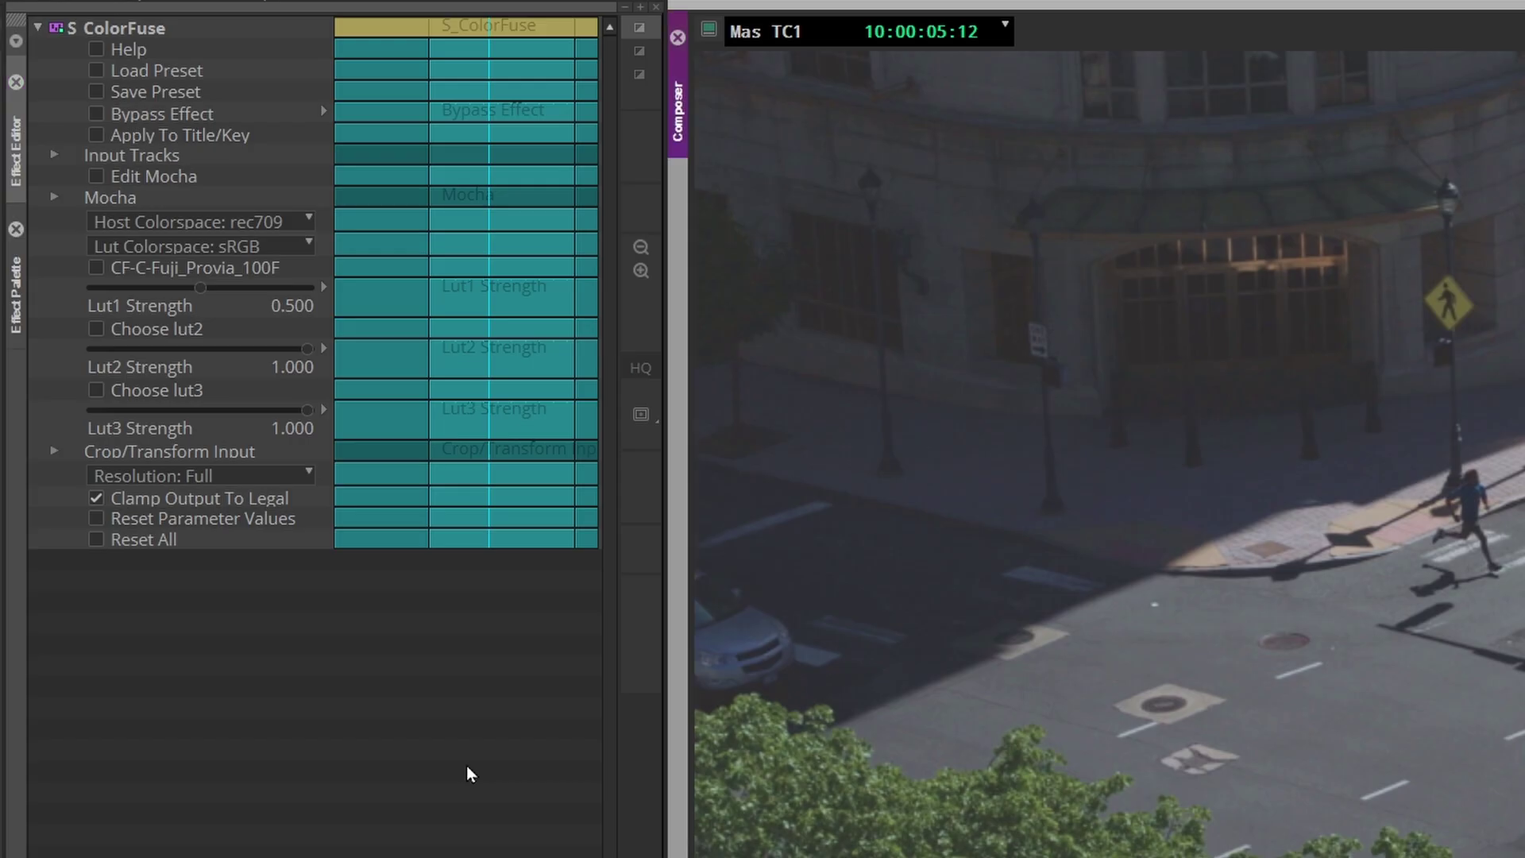
left_click(228, 60)
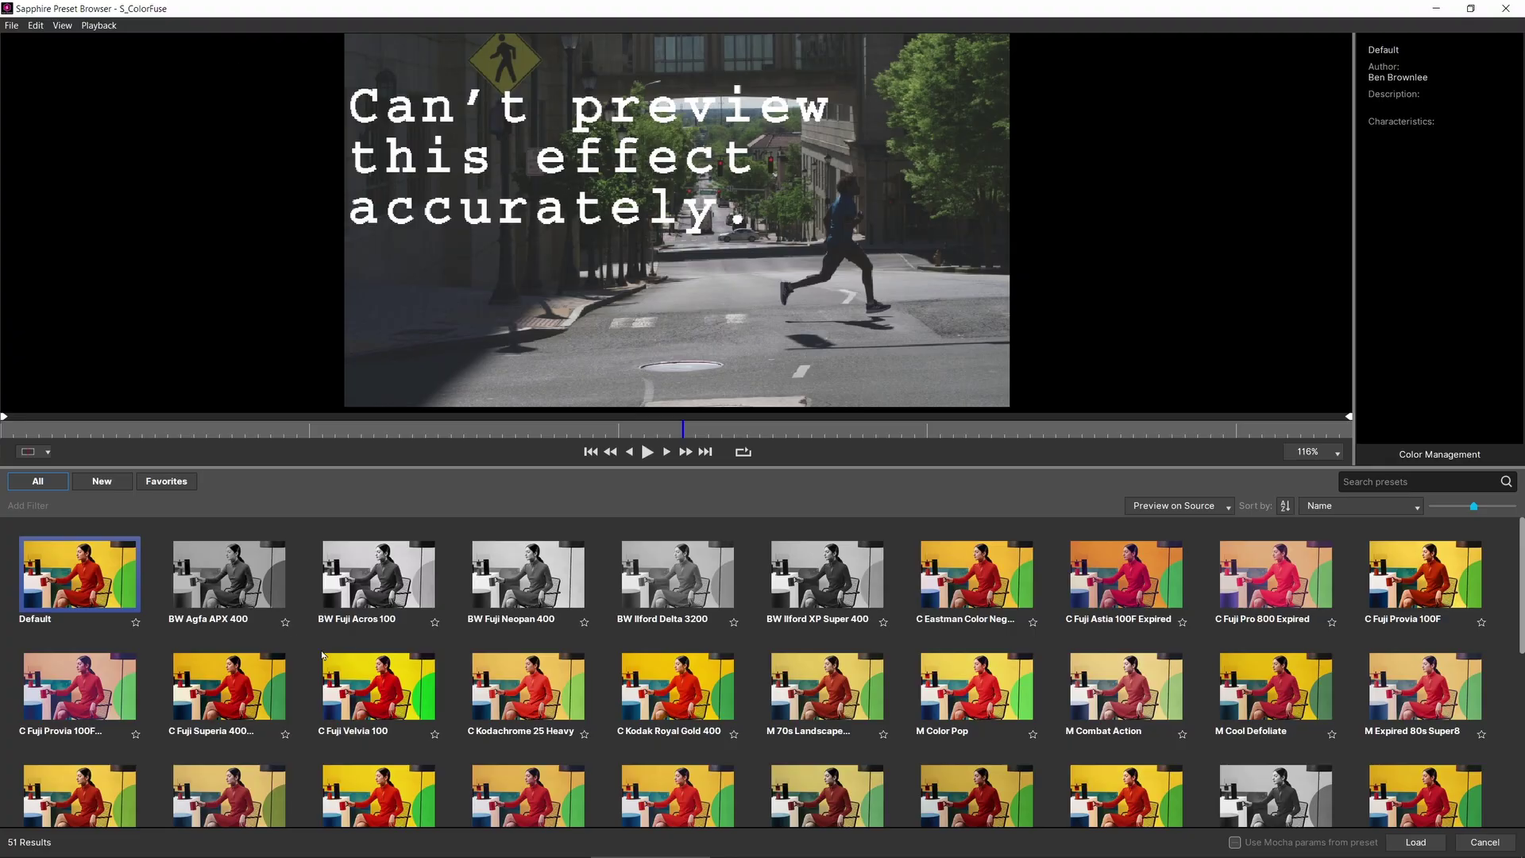
key("Right")
key("Right")
key("Right")
key("Right")
key("Right")
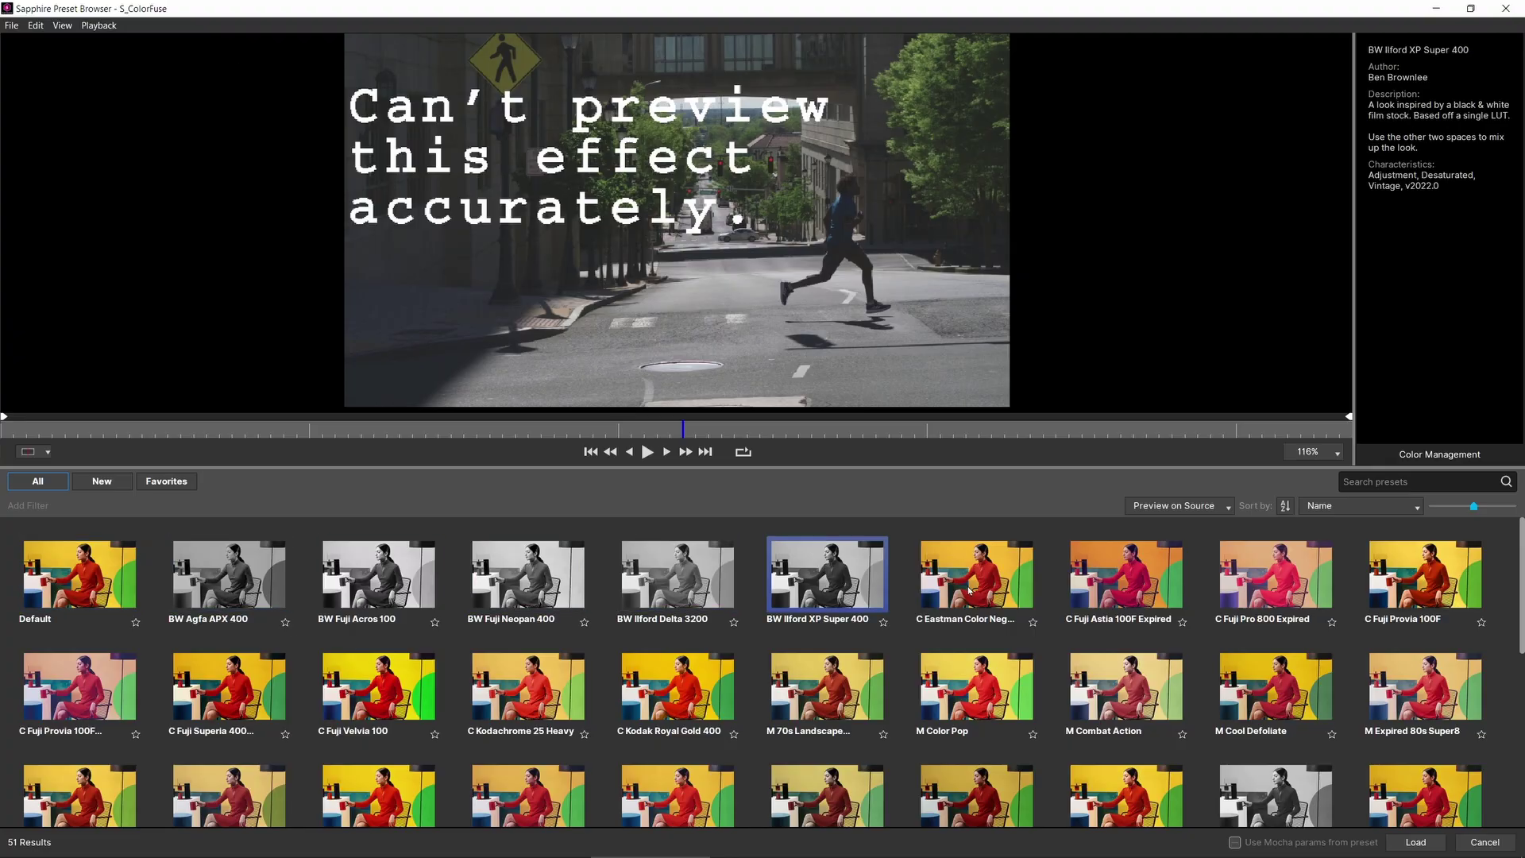
key("Right")
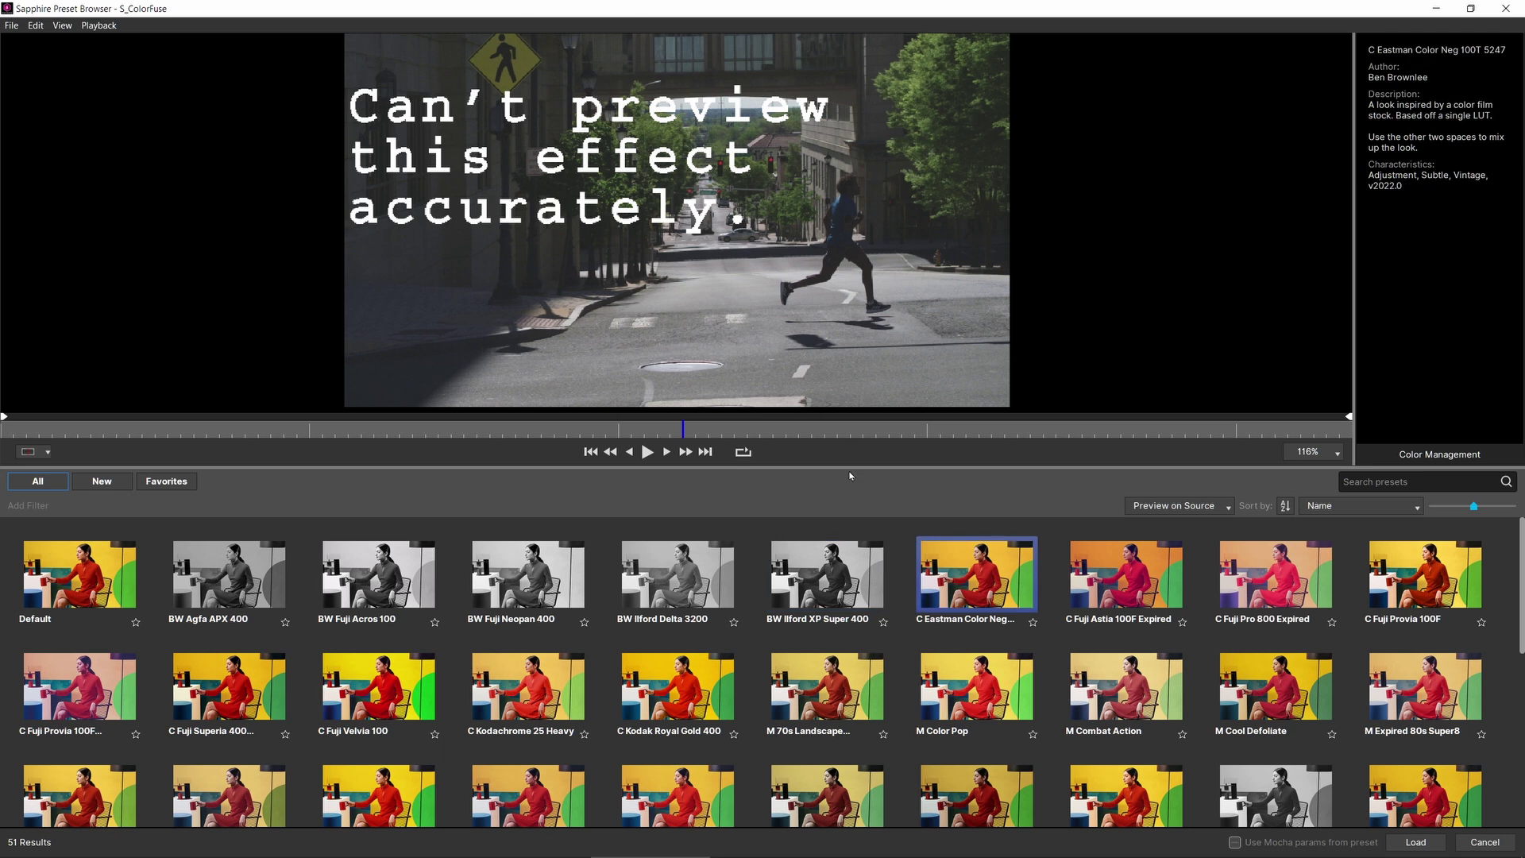
left_click_drag(850, 467, 850, 294)
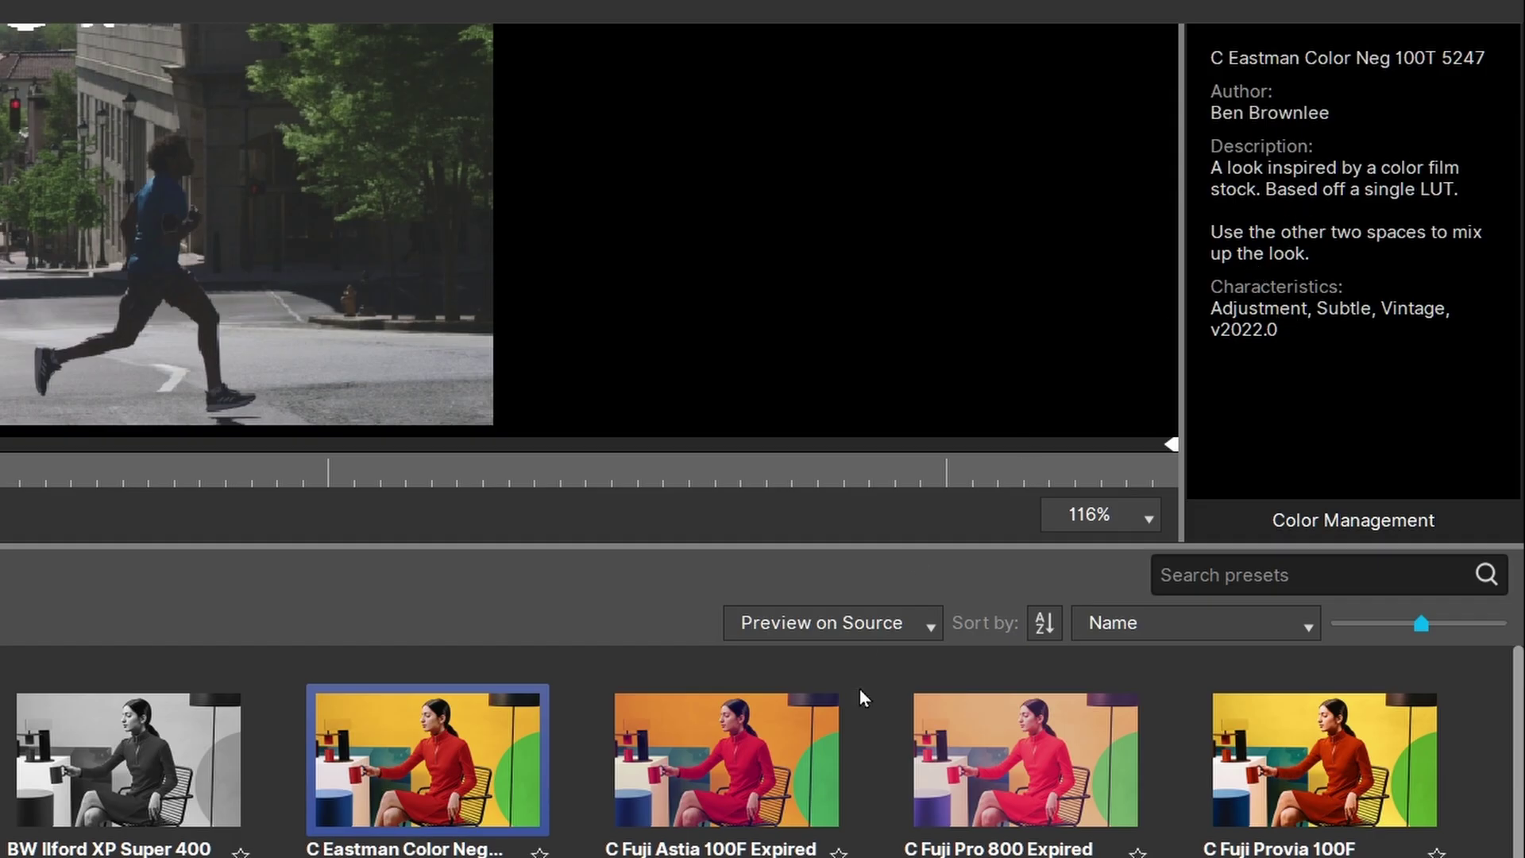
Compare presets such as C Fuji Provia 100F, BW Agfa APX 400 and S Color Contrast Smack.
left_click(749, 764)
left_click(1024, 764)
left_click(1325, 763)
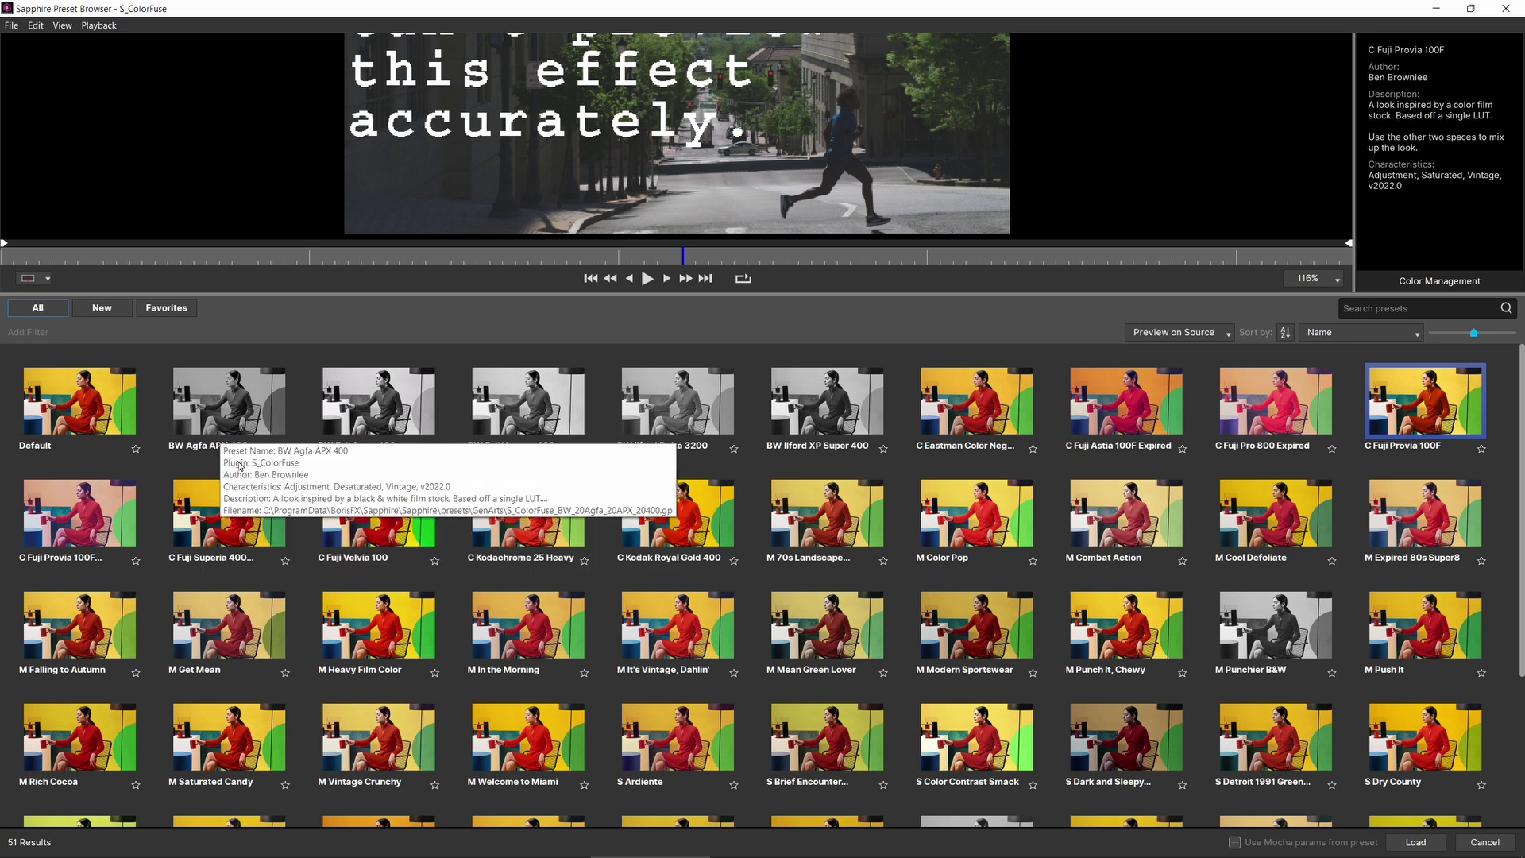
left_click(190, 451)
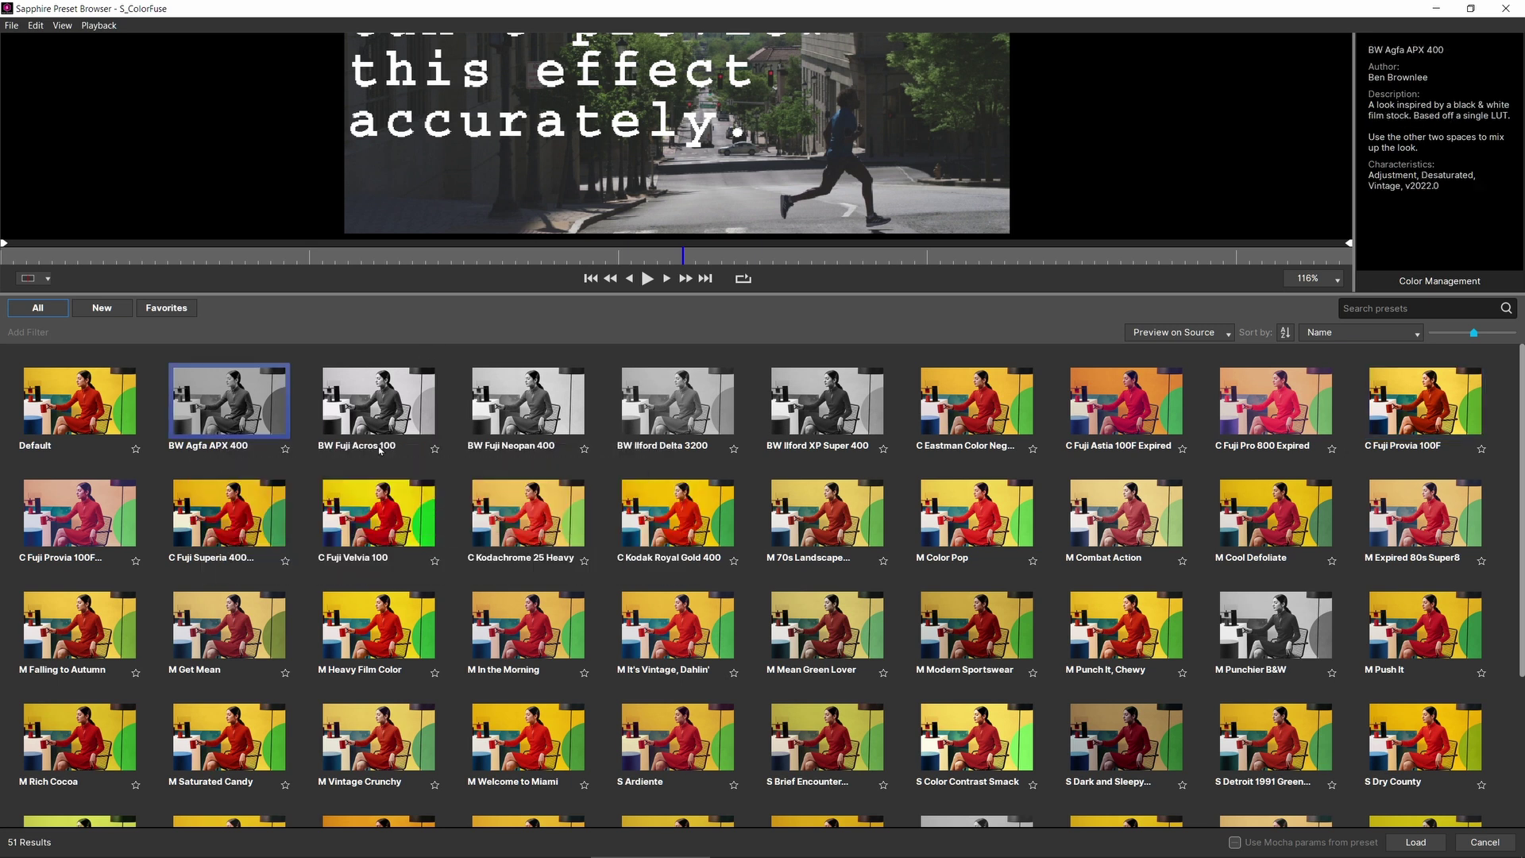
left_click(934, 447)
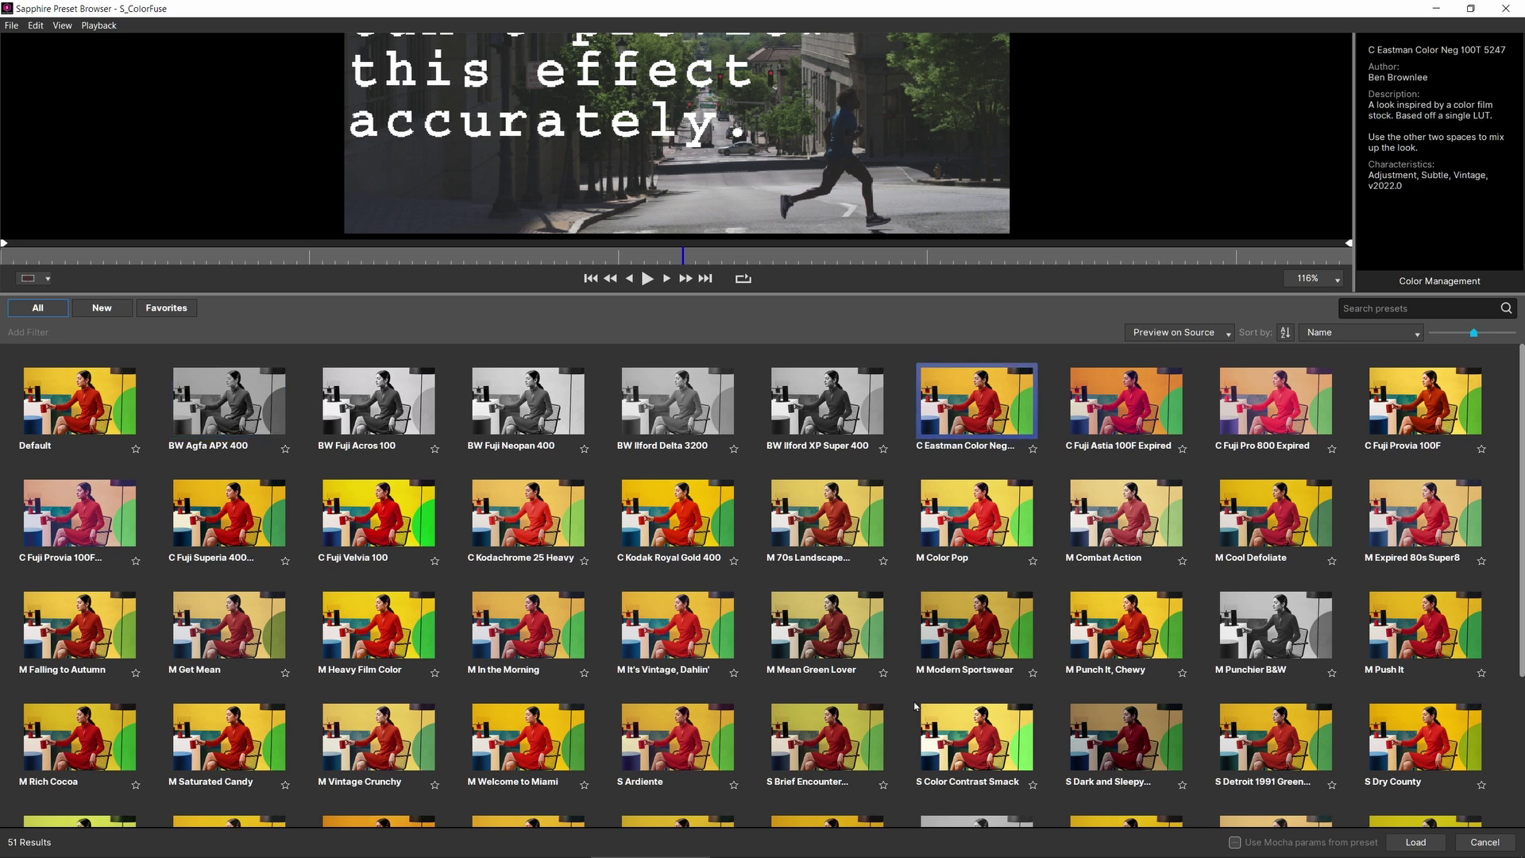
left_click(972, 763)
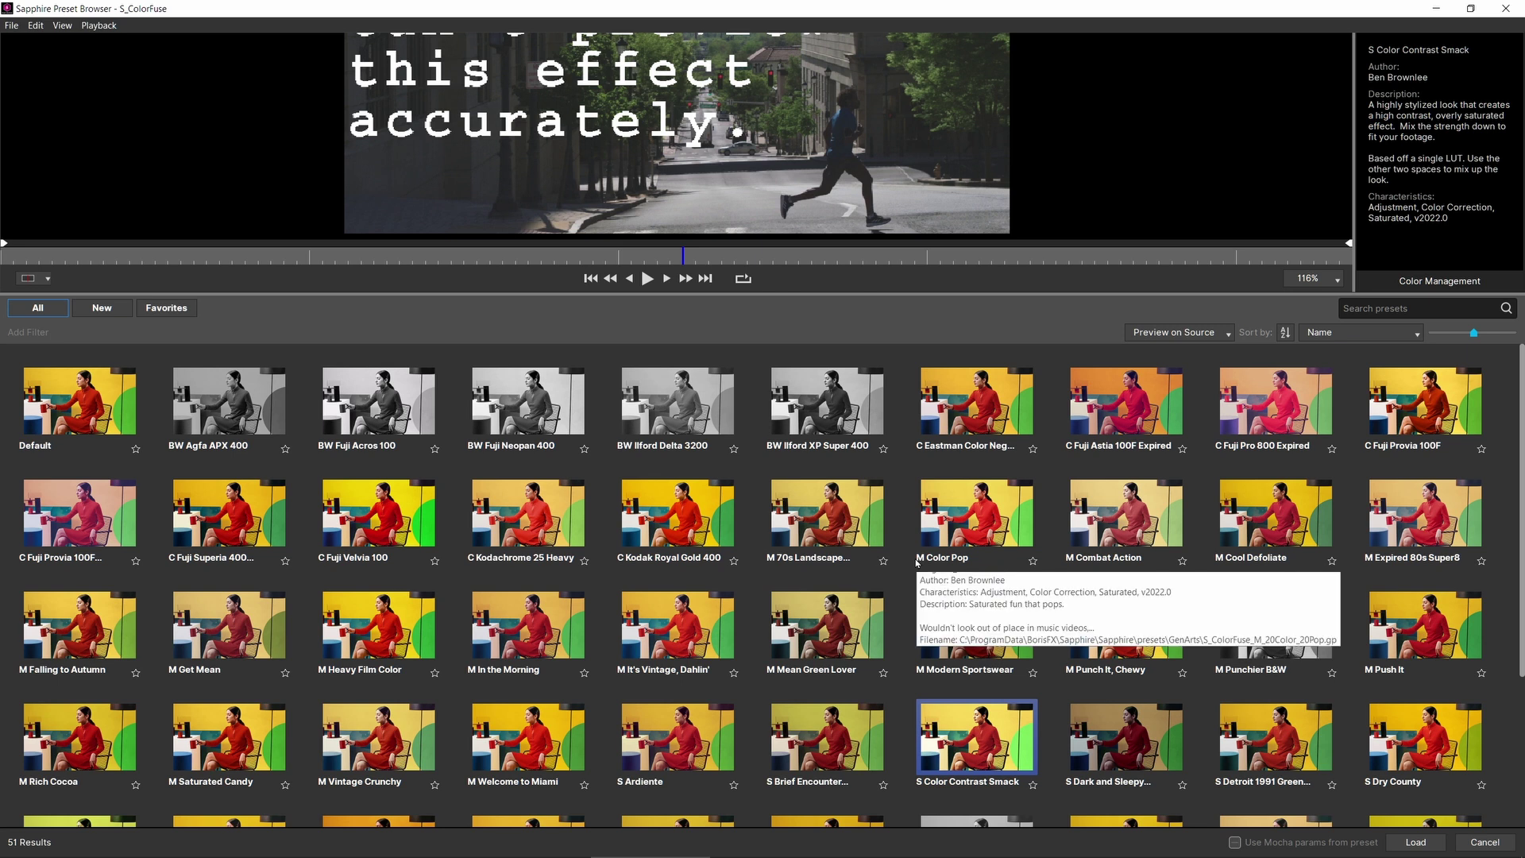
Review M Combat Action and M Cool Defoliate, then apply M Falling to Autumn.
left_click(1127, 524)
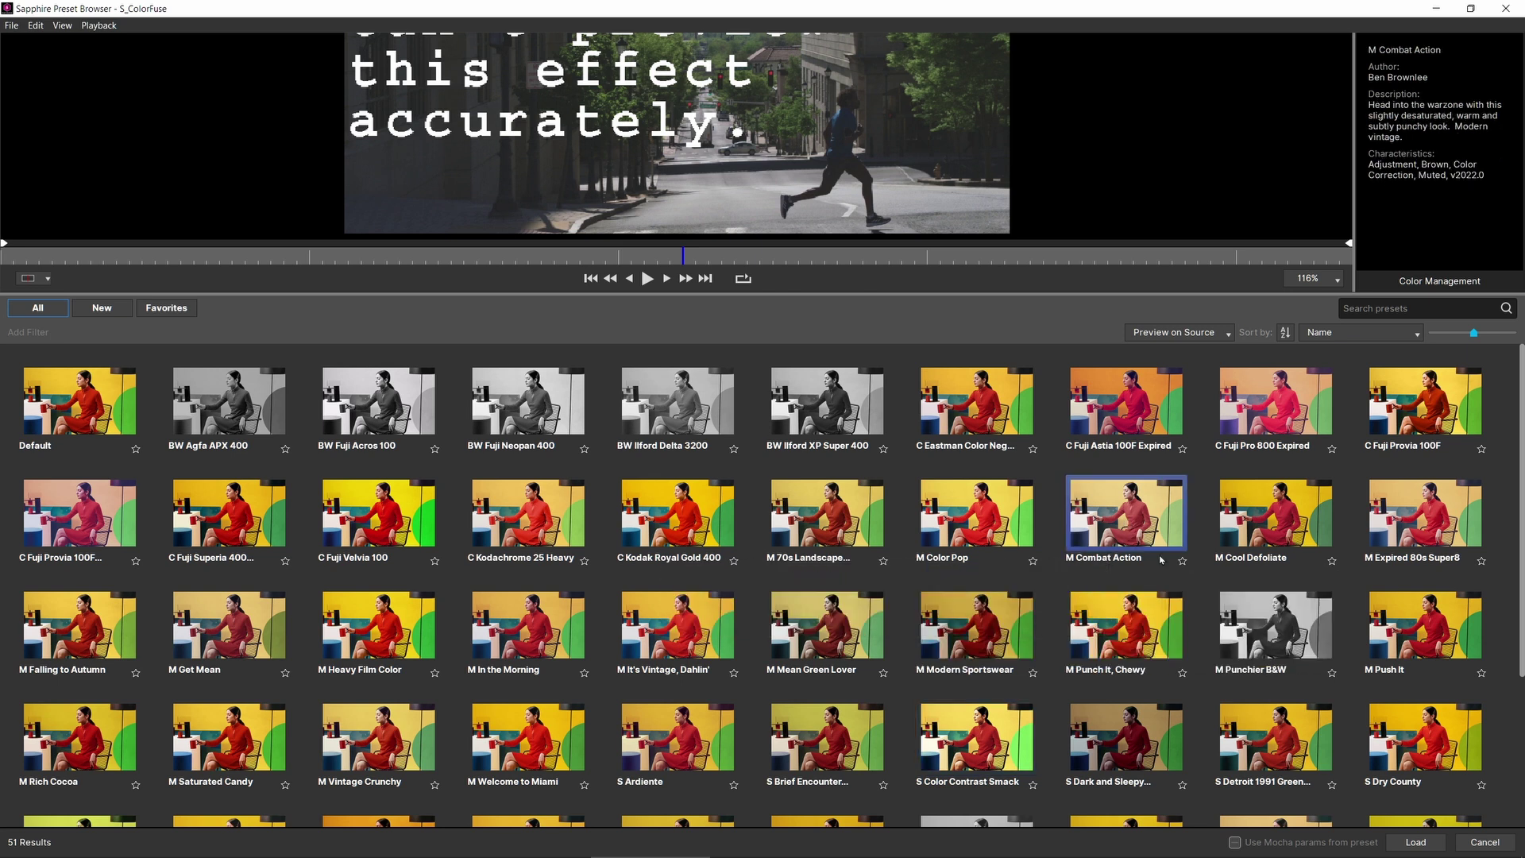
left_click(1240, 540)
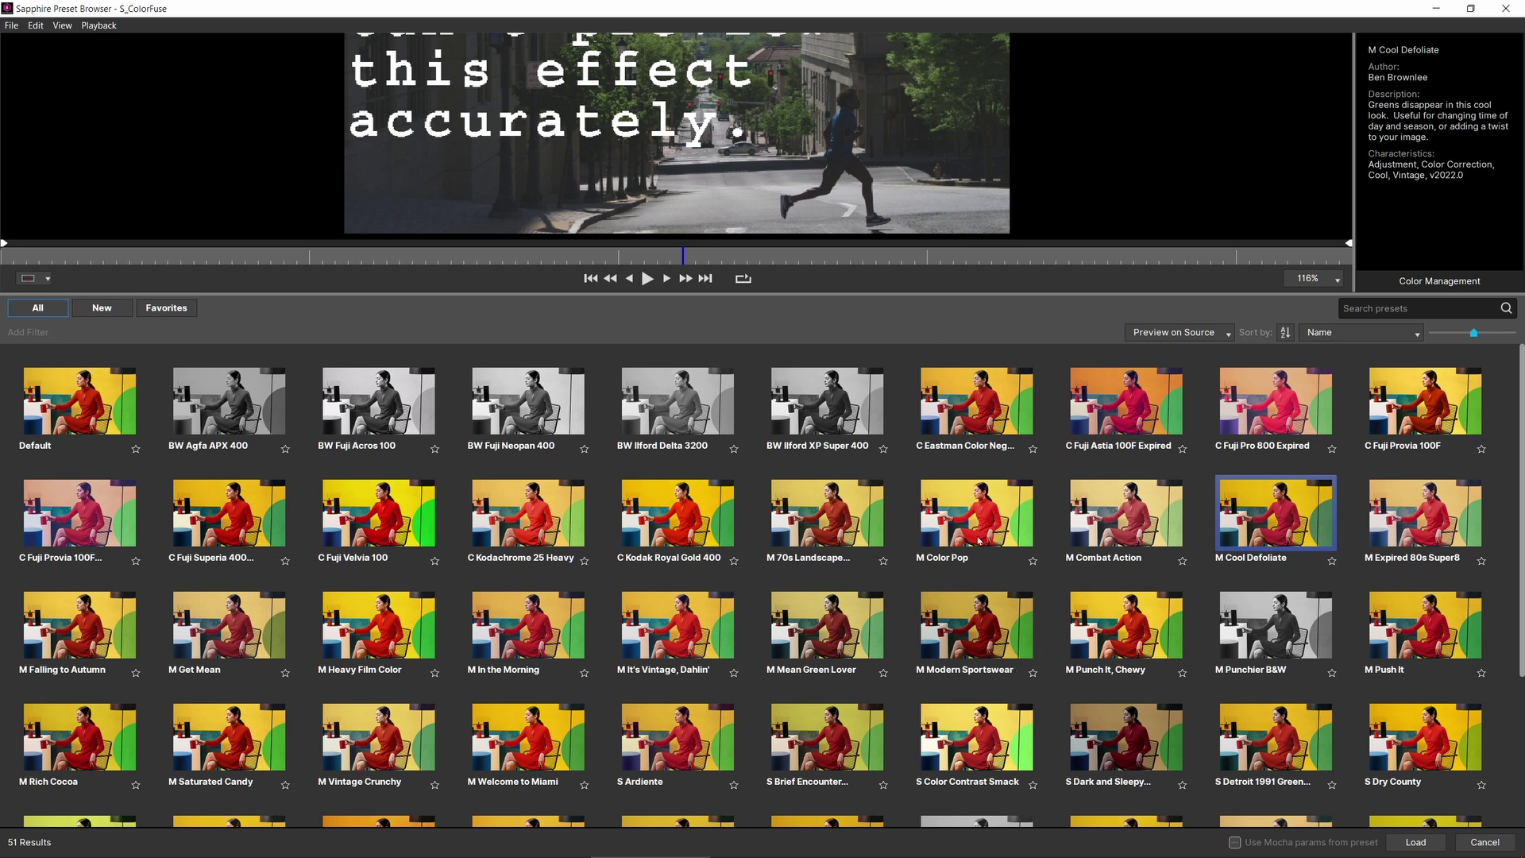
left_click(1095, 524)
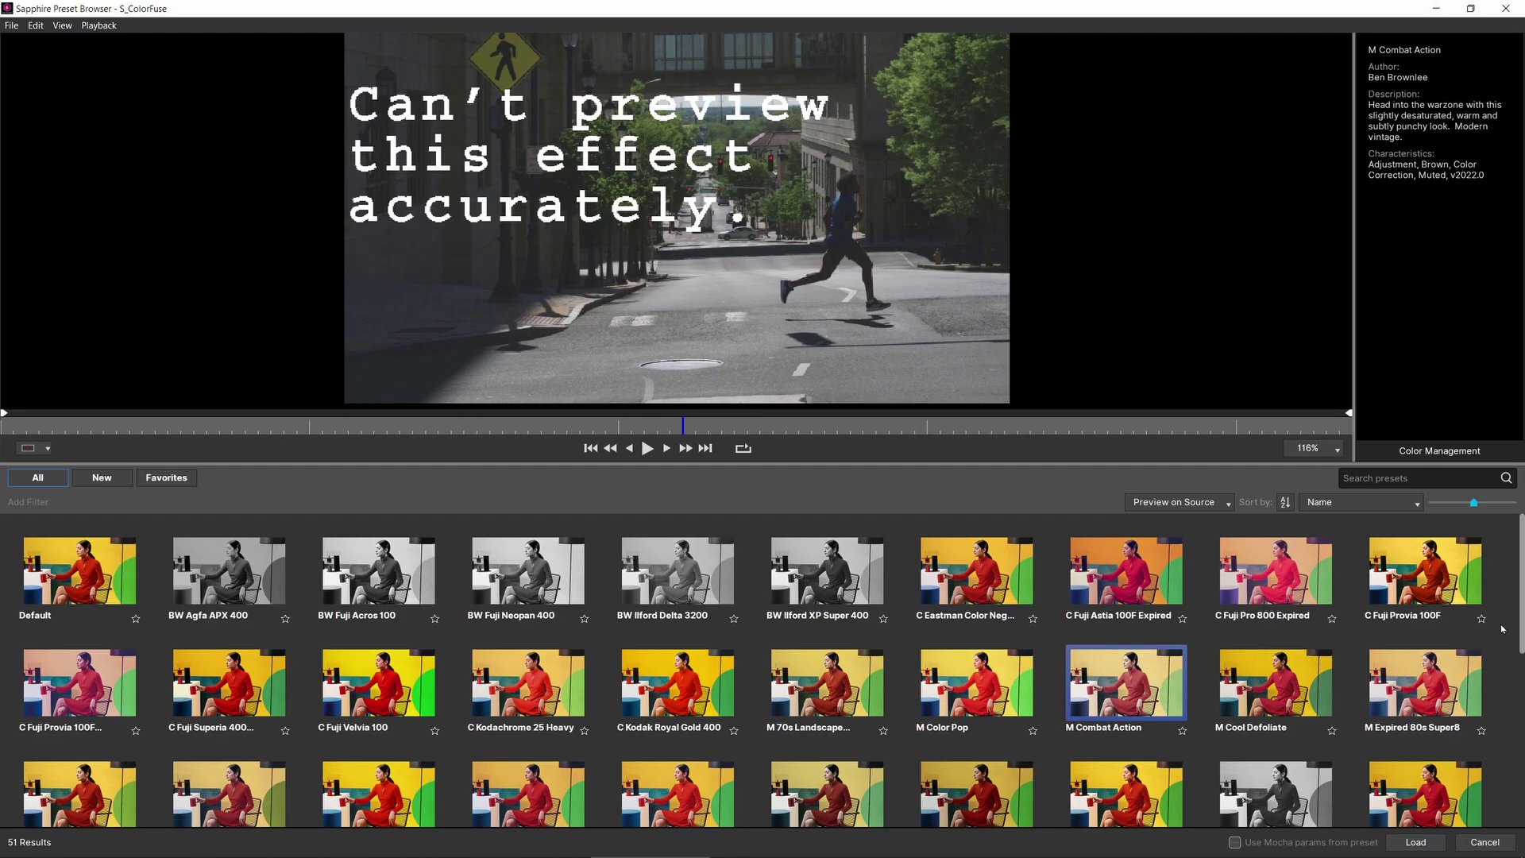
scroll(763, 667, "down", 3)
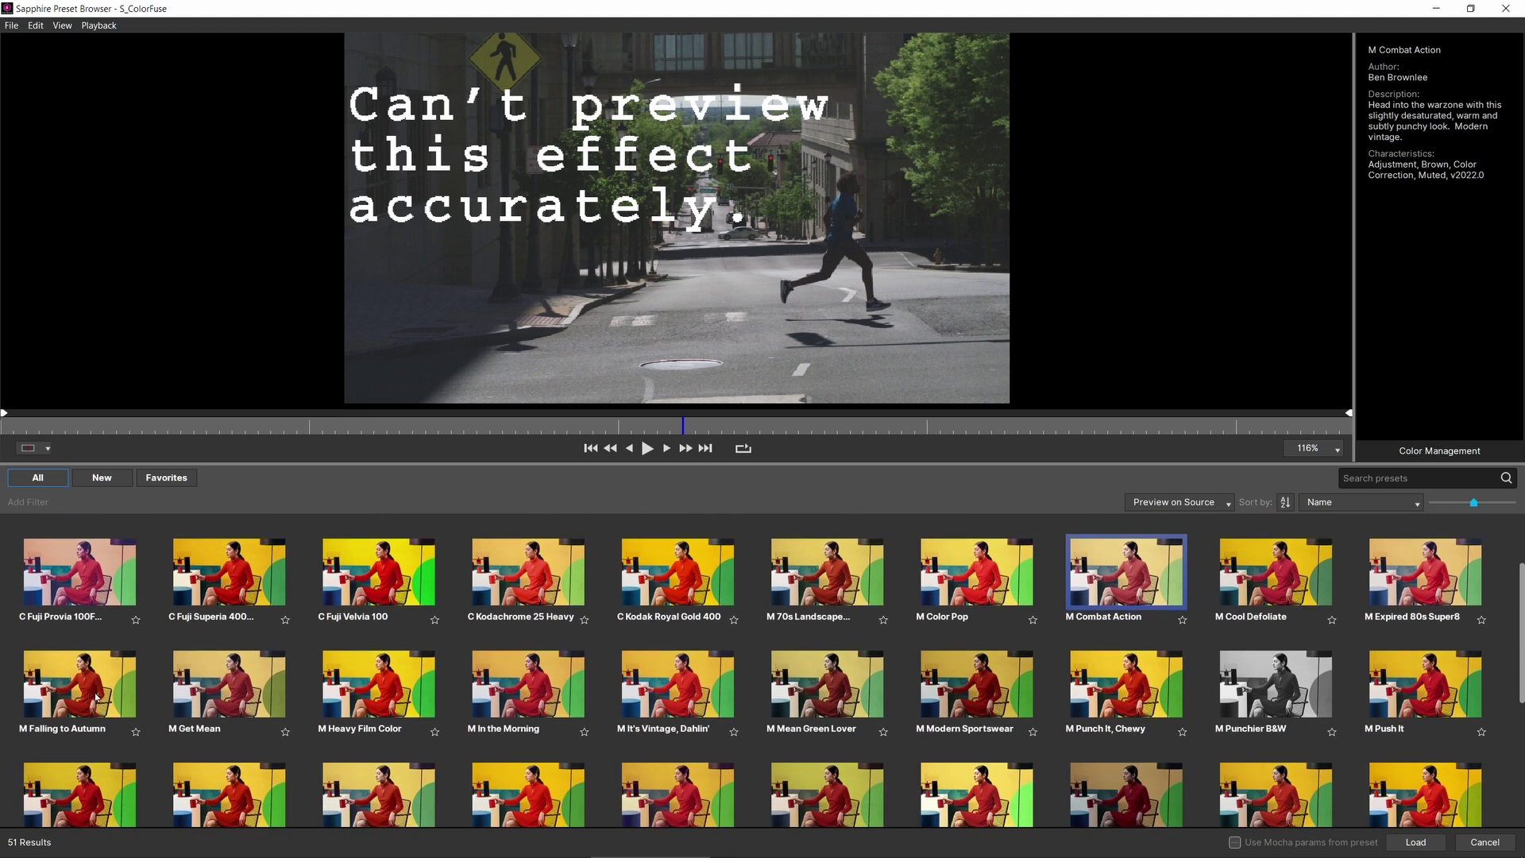
left_click(99, 700)
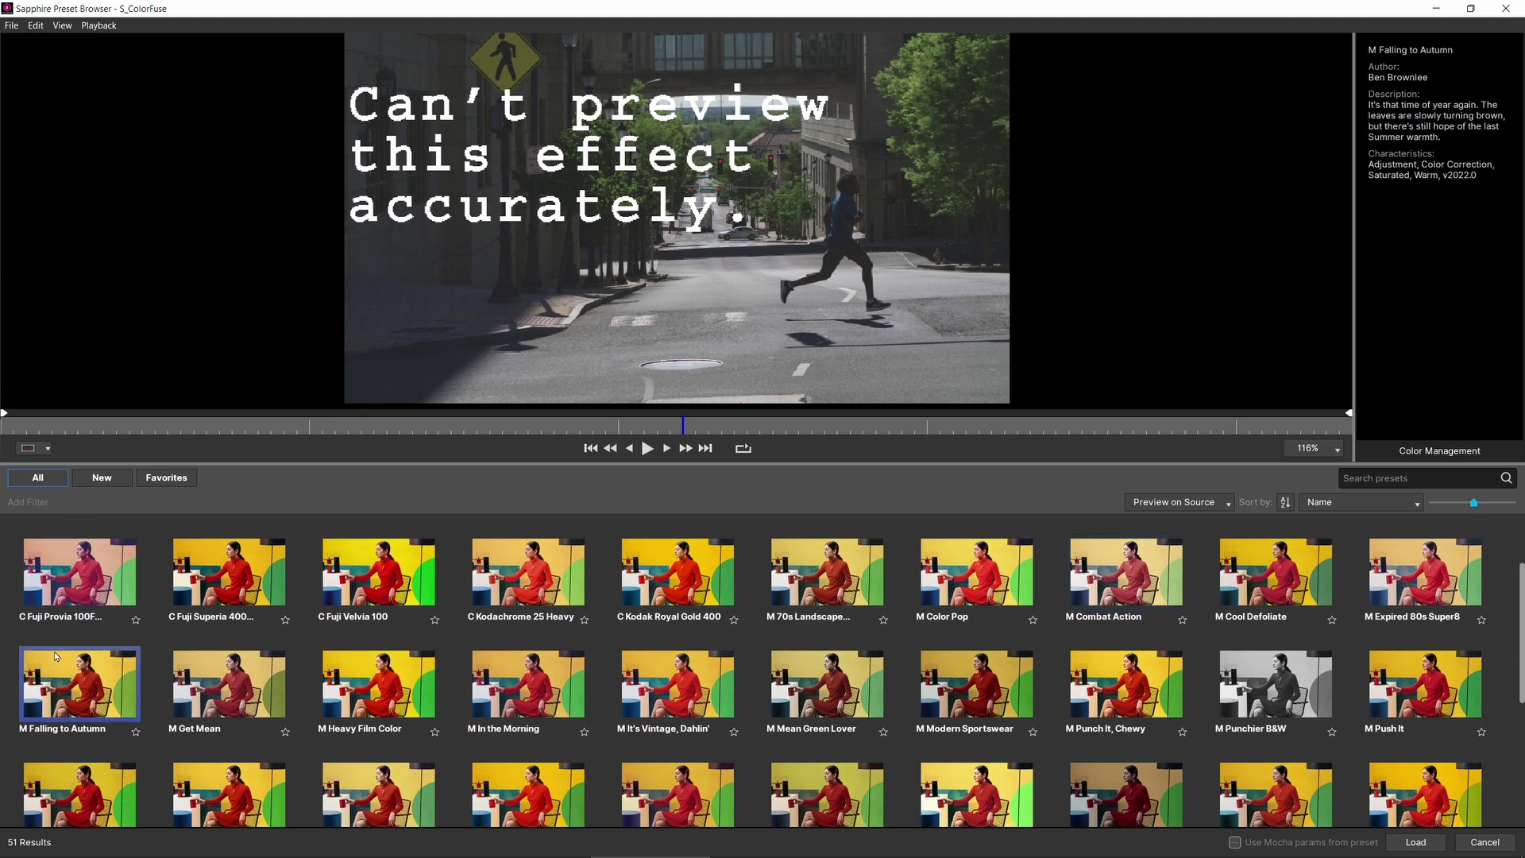
double_click(99, 691)
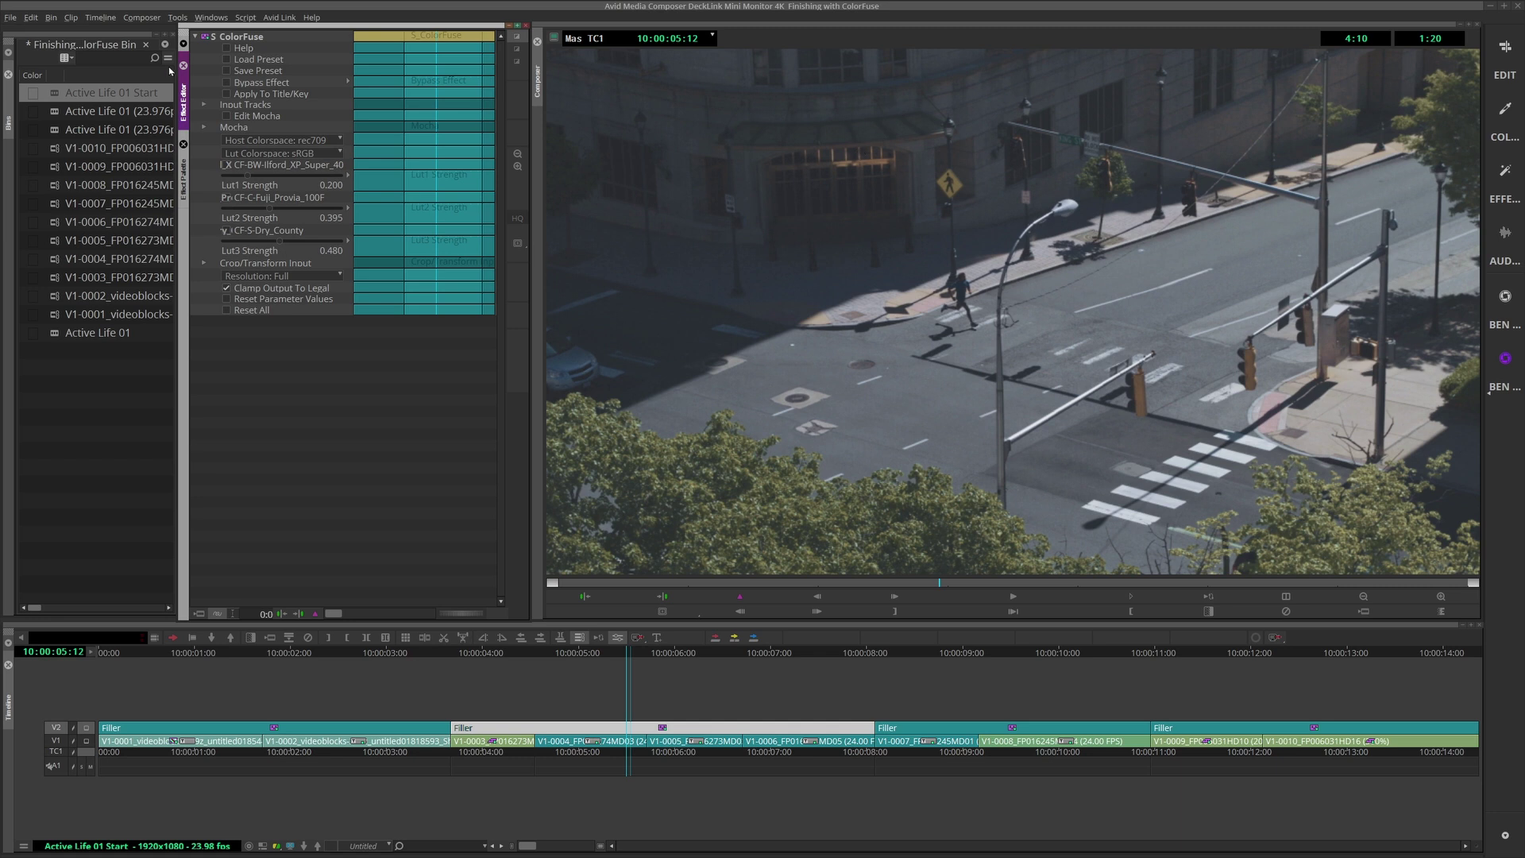
Toggle Bypass Effect repeatedly to compare the shot with and without the grade.
left_click(227, 82)
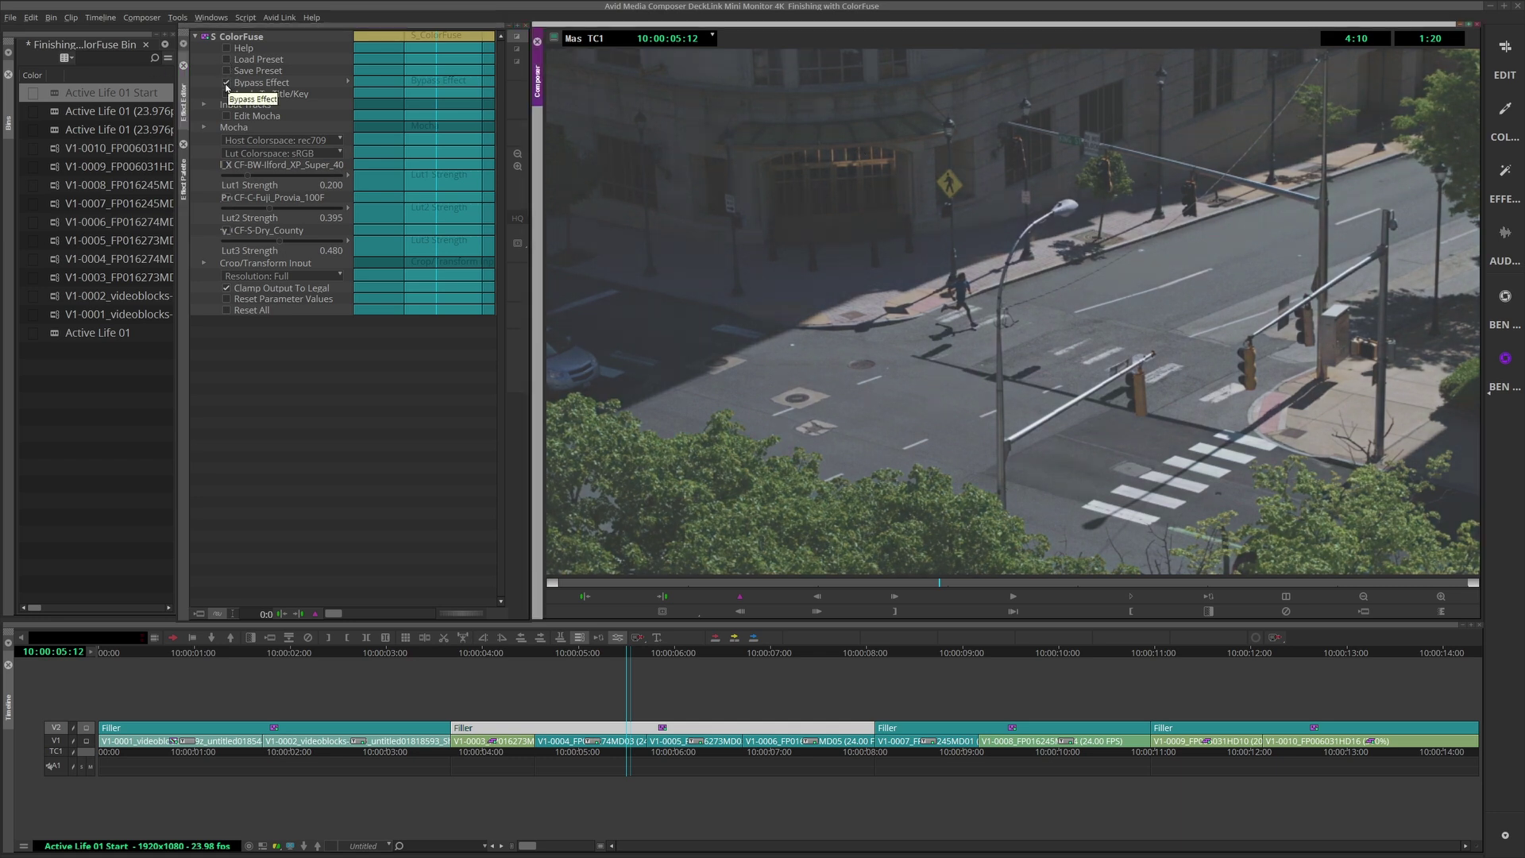
left_click(226, 82)
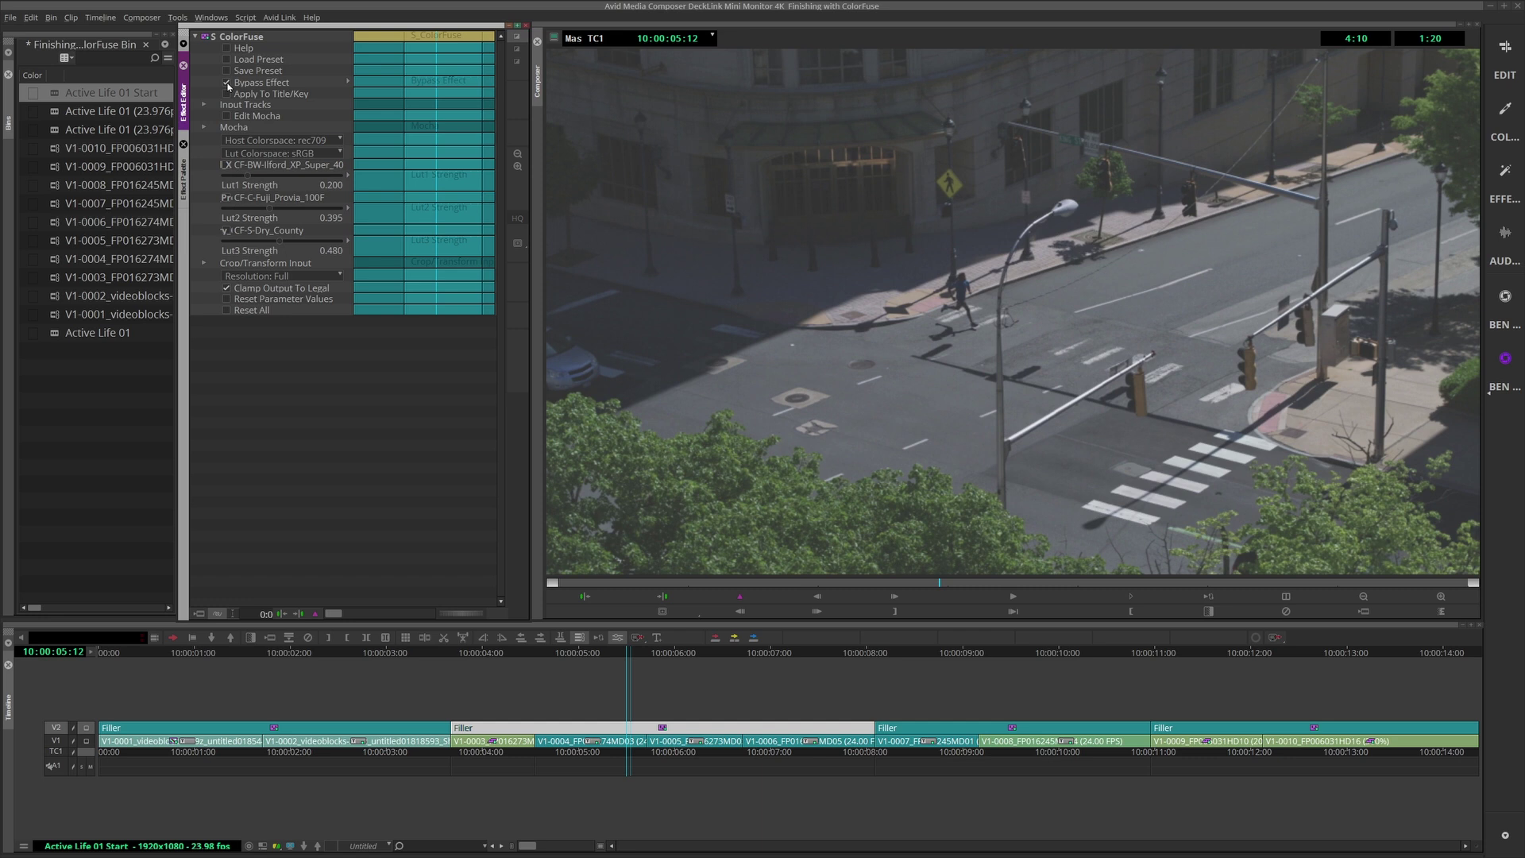
left_click(227, 82)
left_click(226, 81)
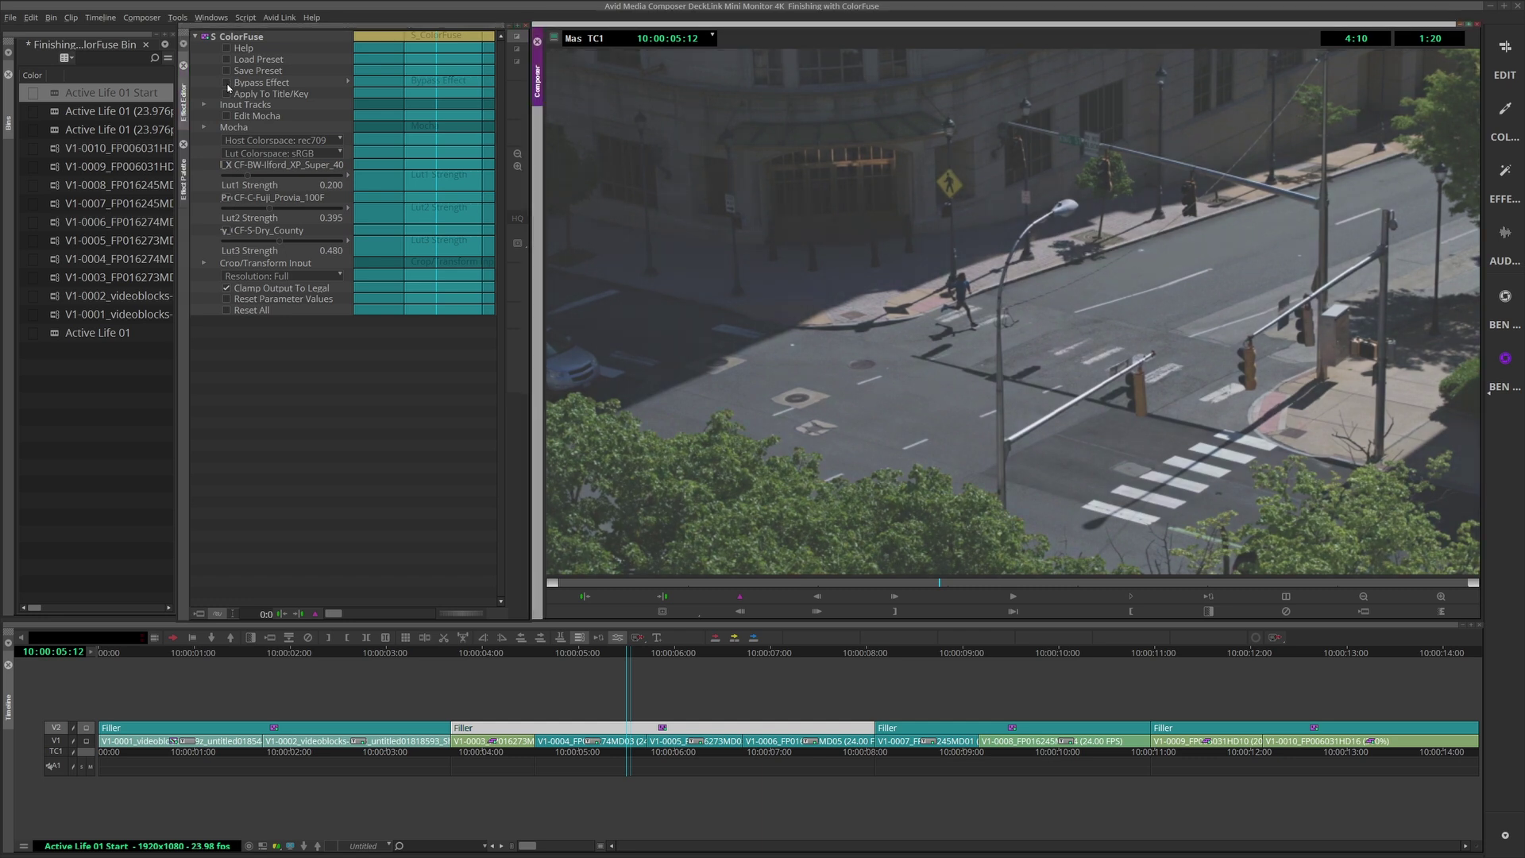
left_click(227, 83)
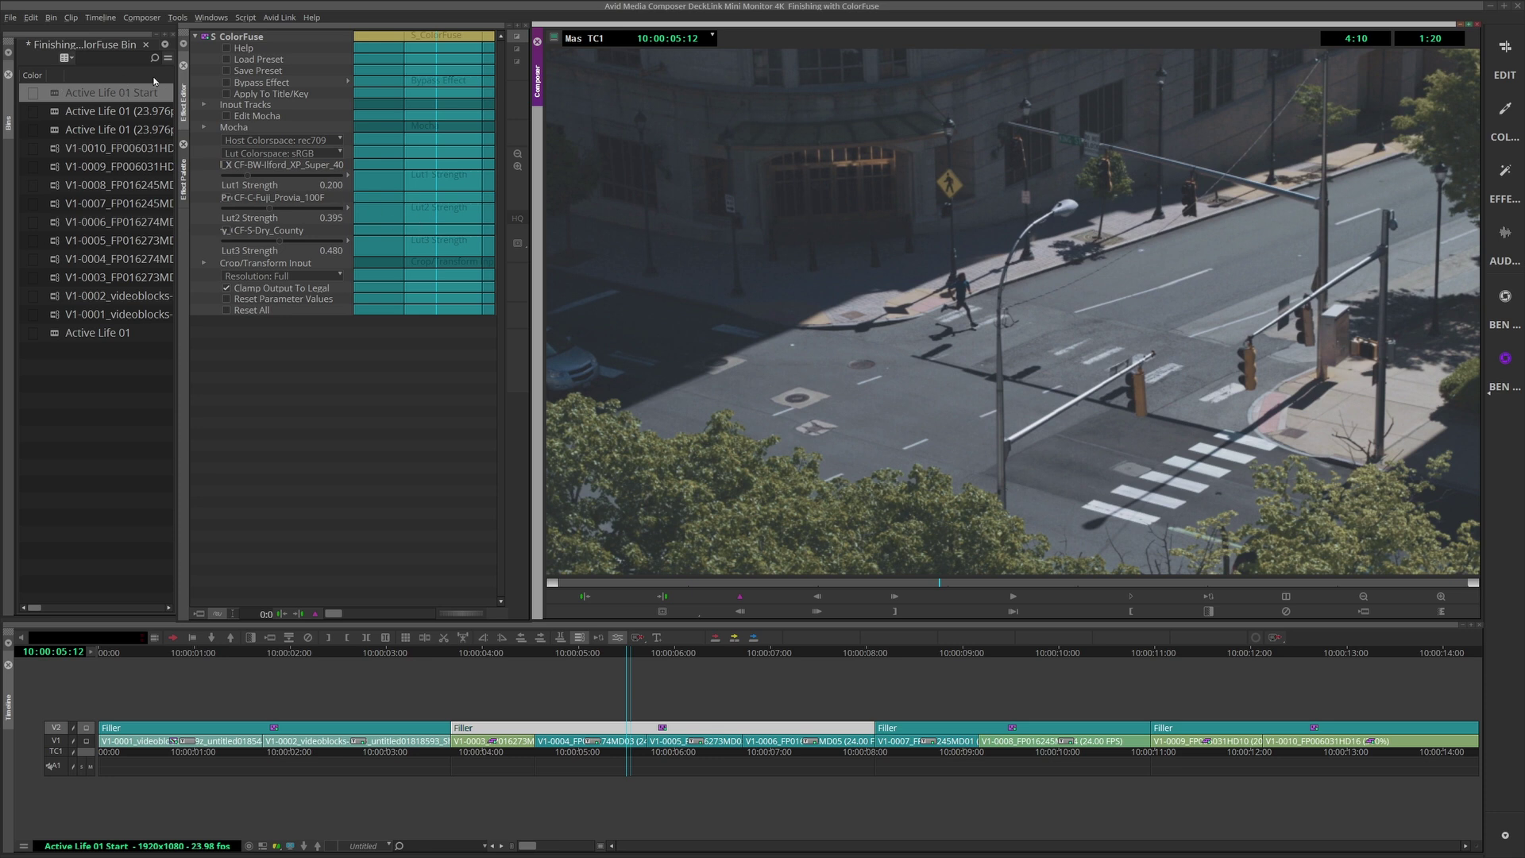
left_click(227, 82)
left_click(226, 83)
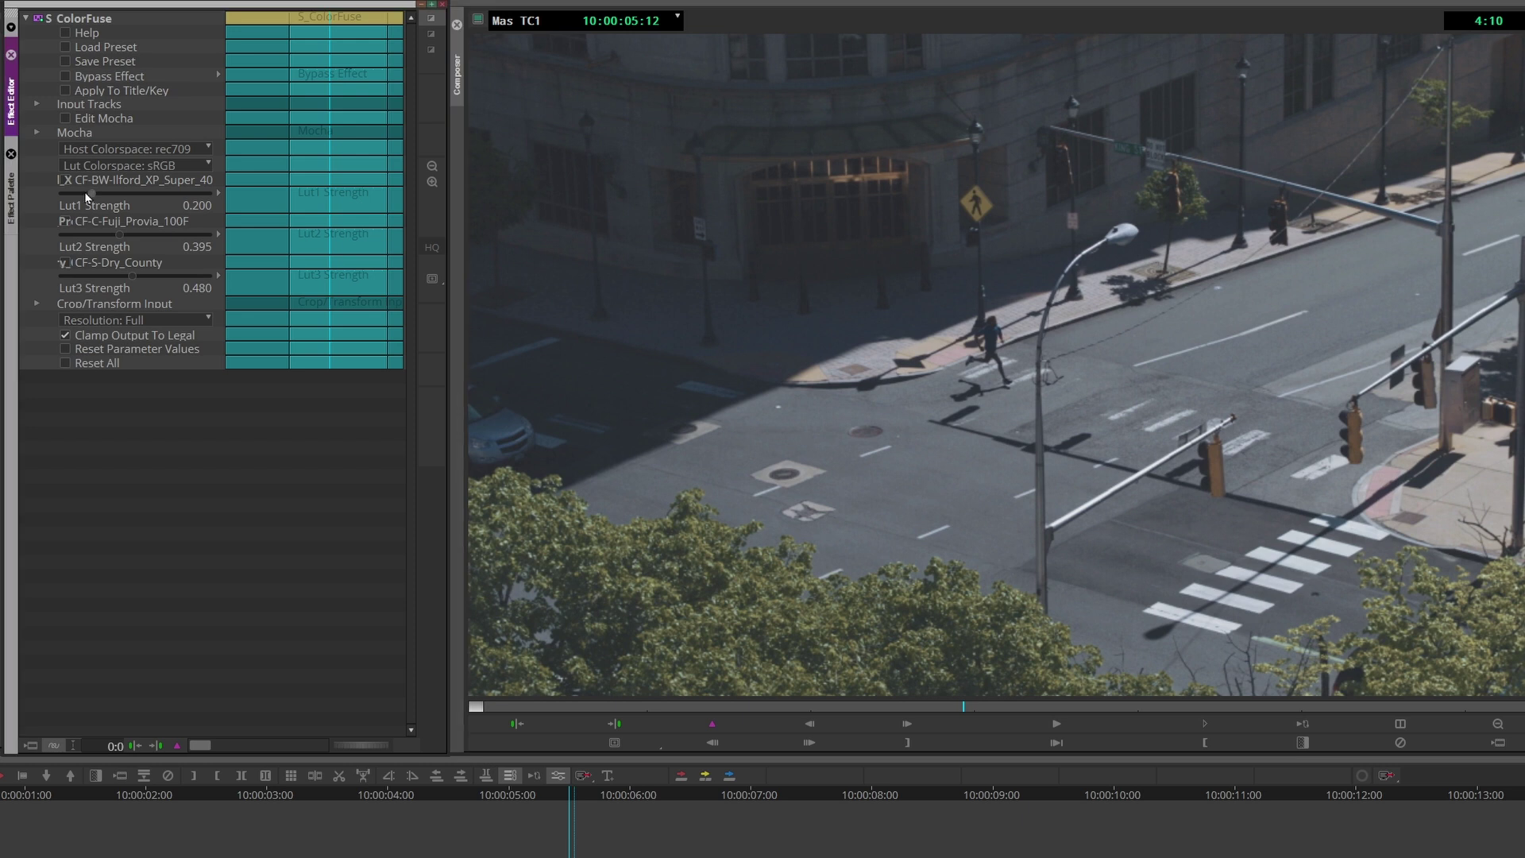
Lower Lut1 Strength to 0.1 and Lut3 Strength to 0.3.
left_click_drag(88, 191, 78, 192)
left_click_drag(182, 194, 269, 188)
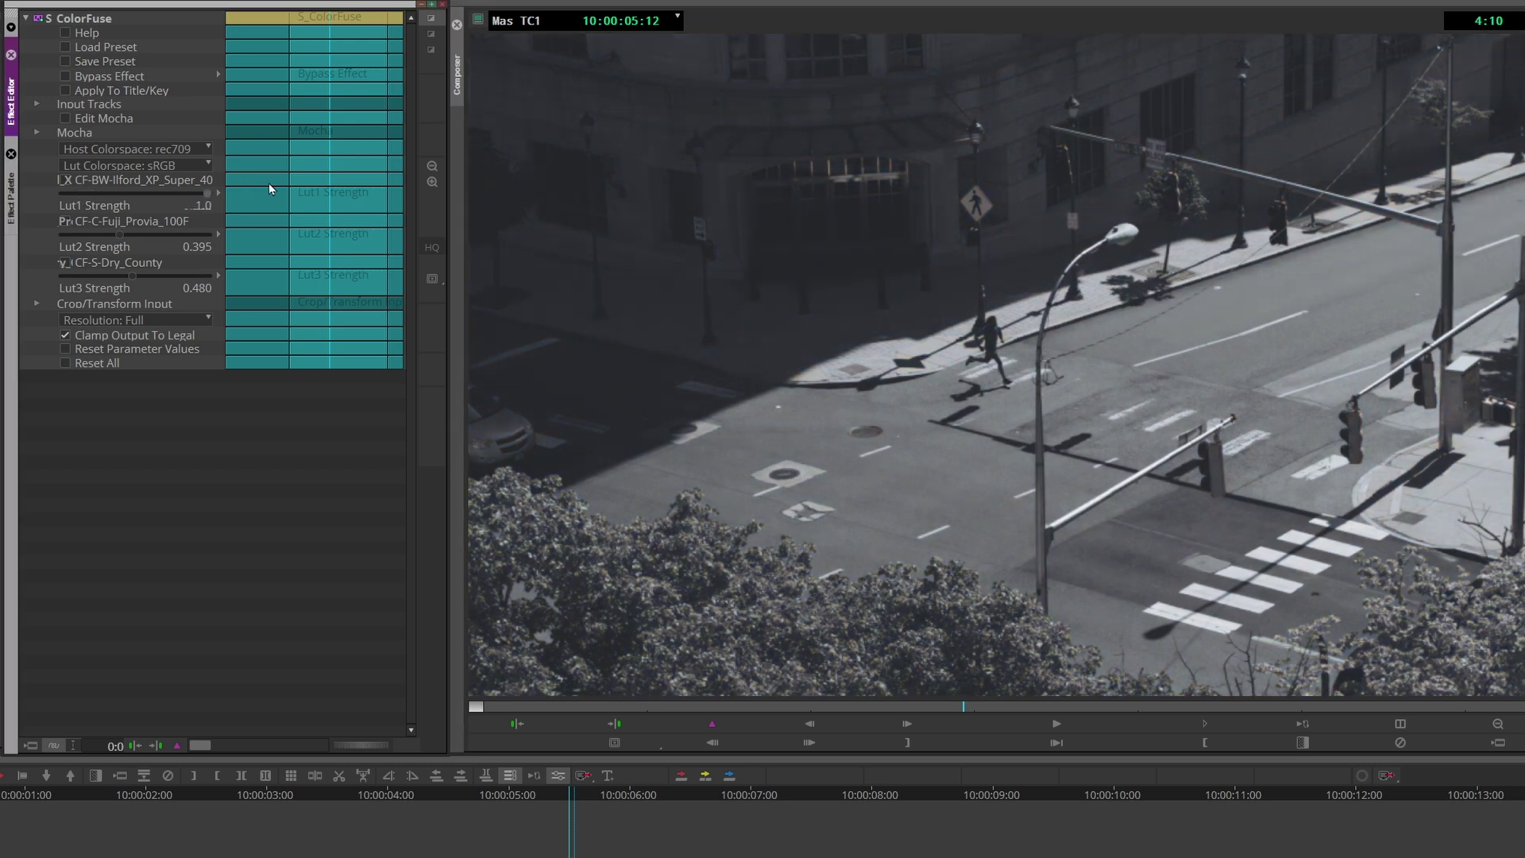
left_click(67, 192)
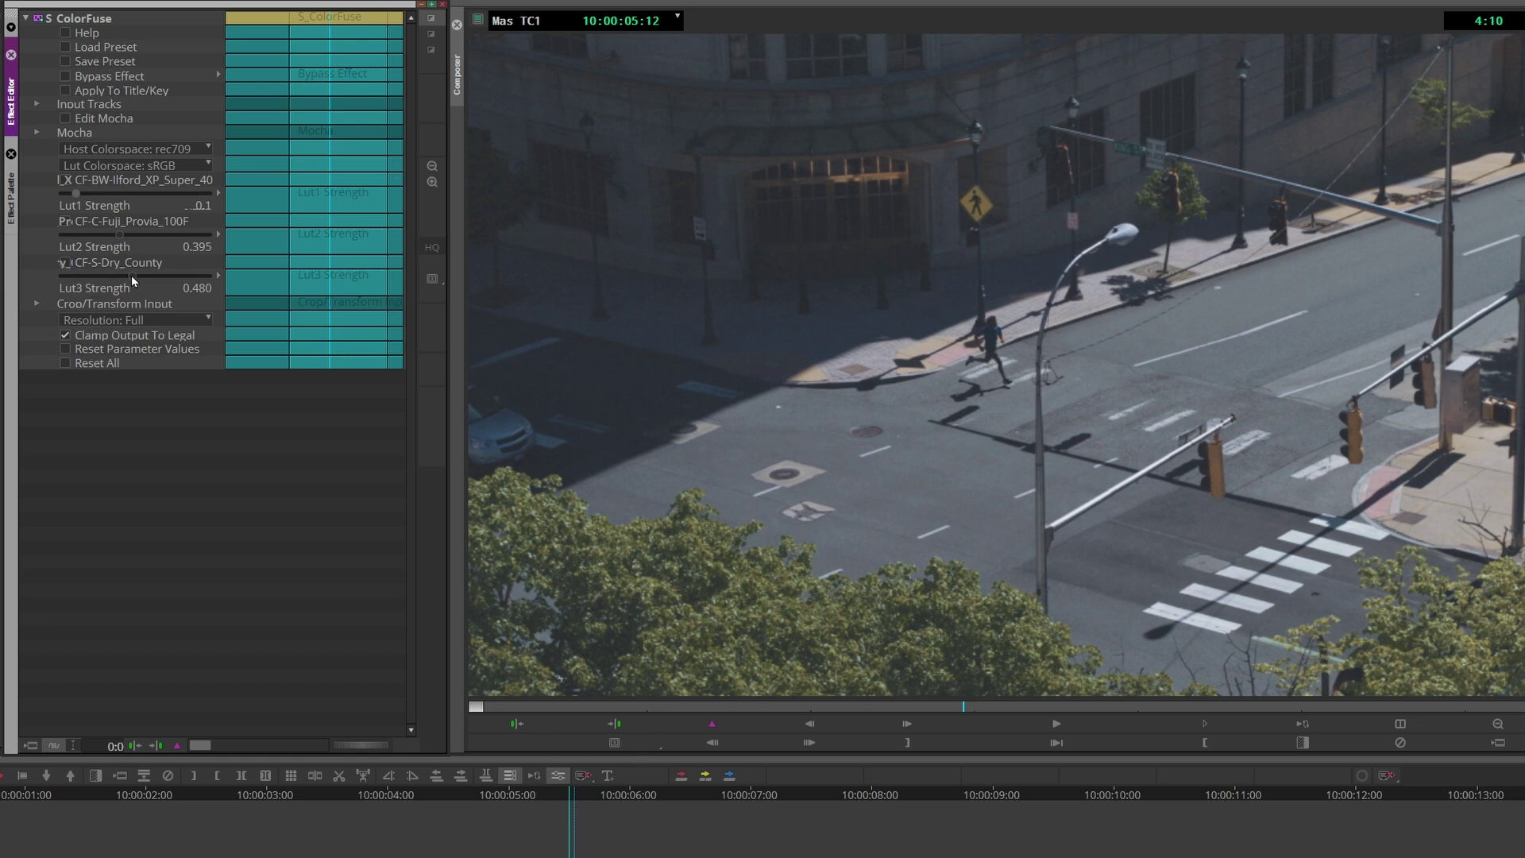
left_click_drag(131, 276, 104, 278)
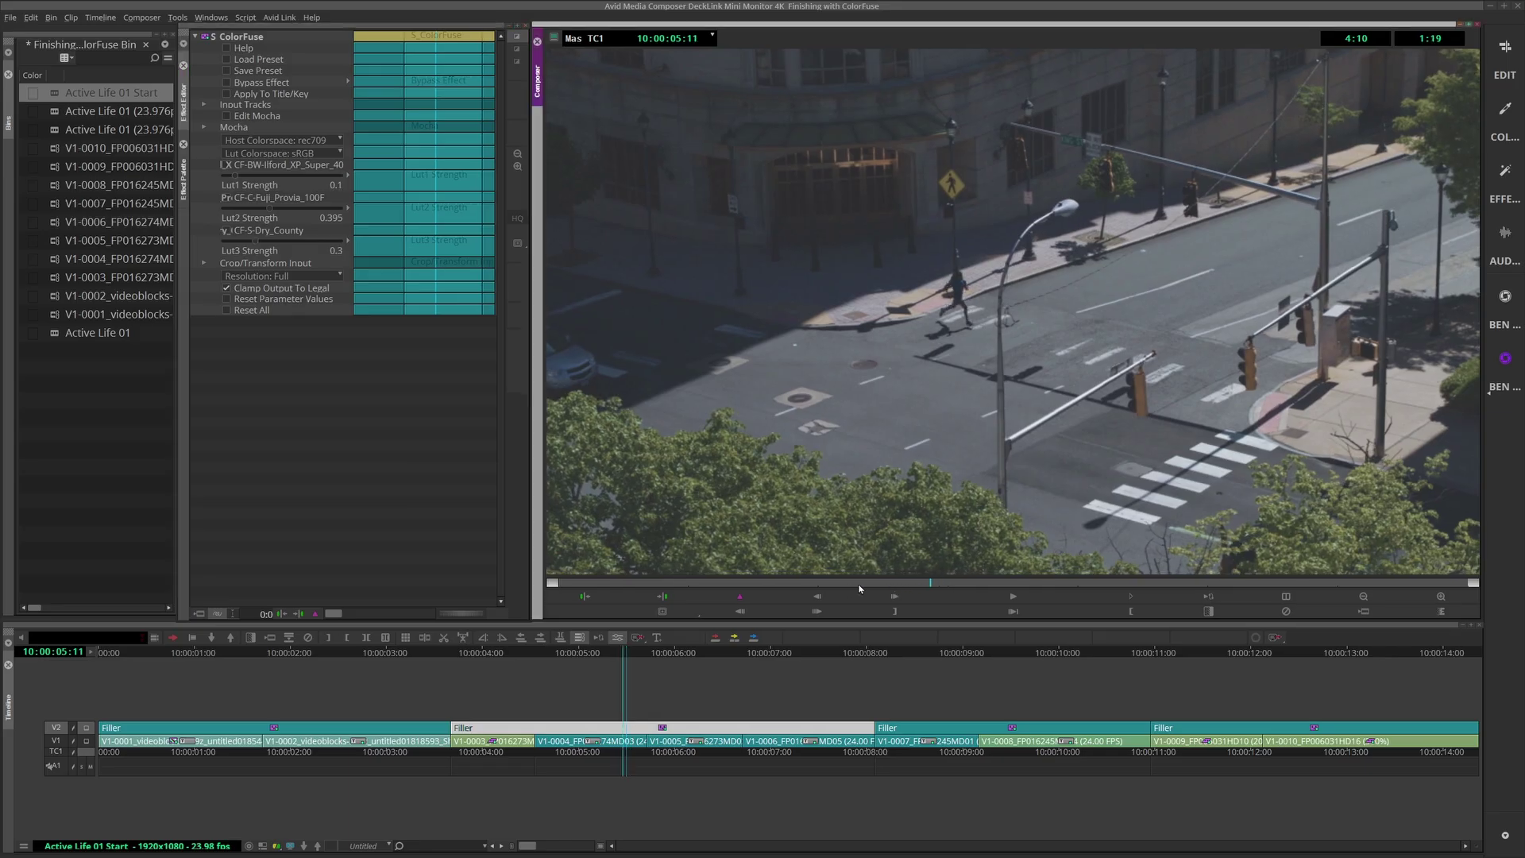
left_click_drag(947, 582, 684, 584)
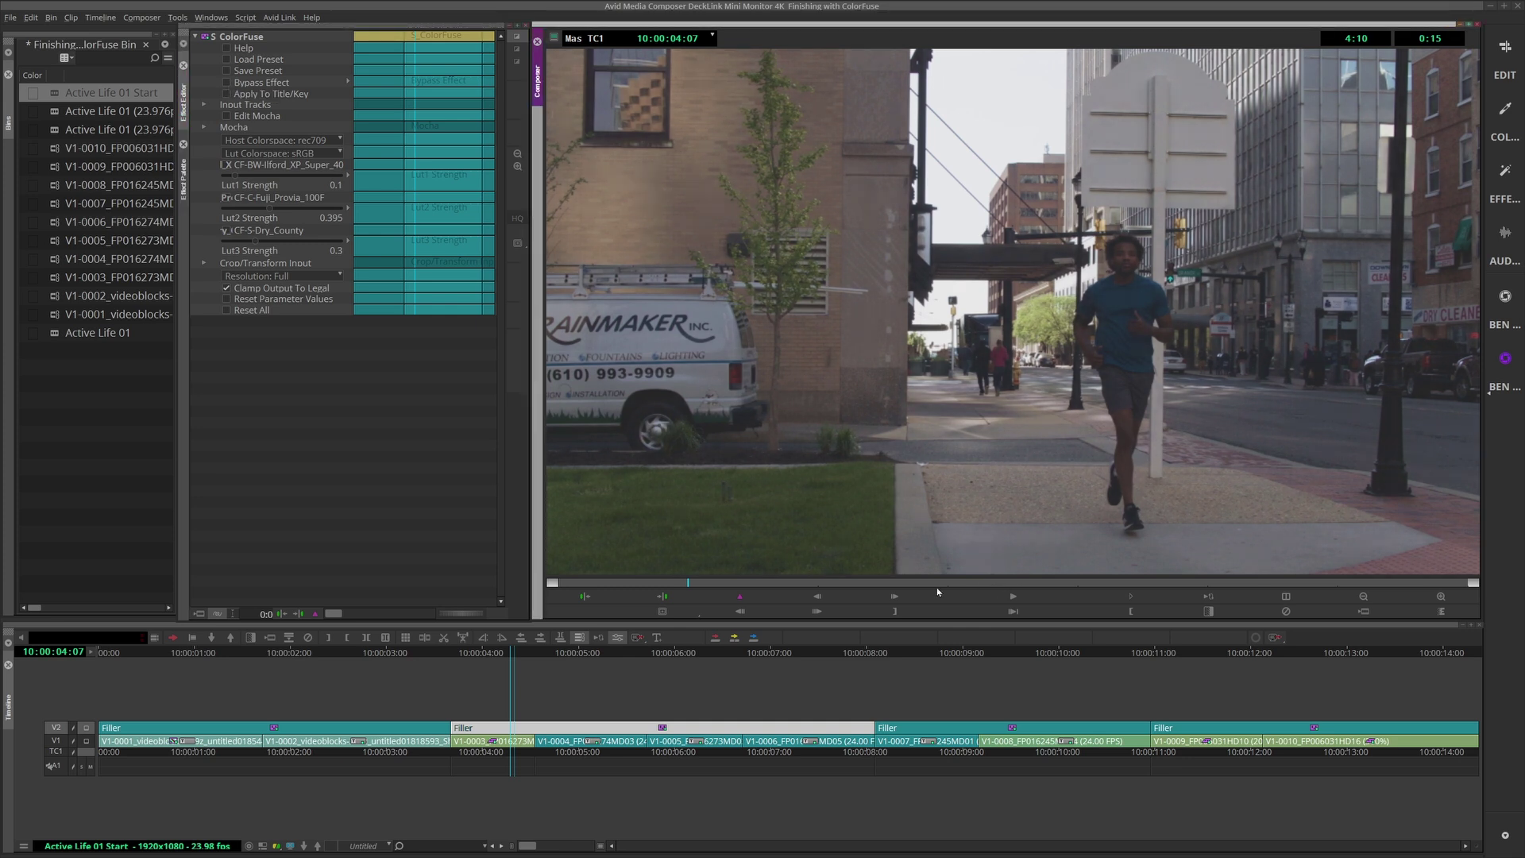
left_click_drag(1005, 583, 1098, 584)
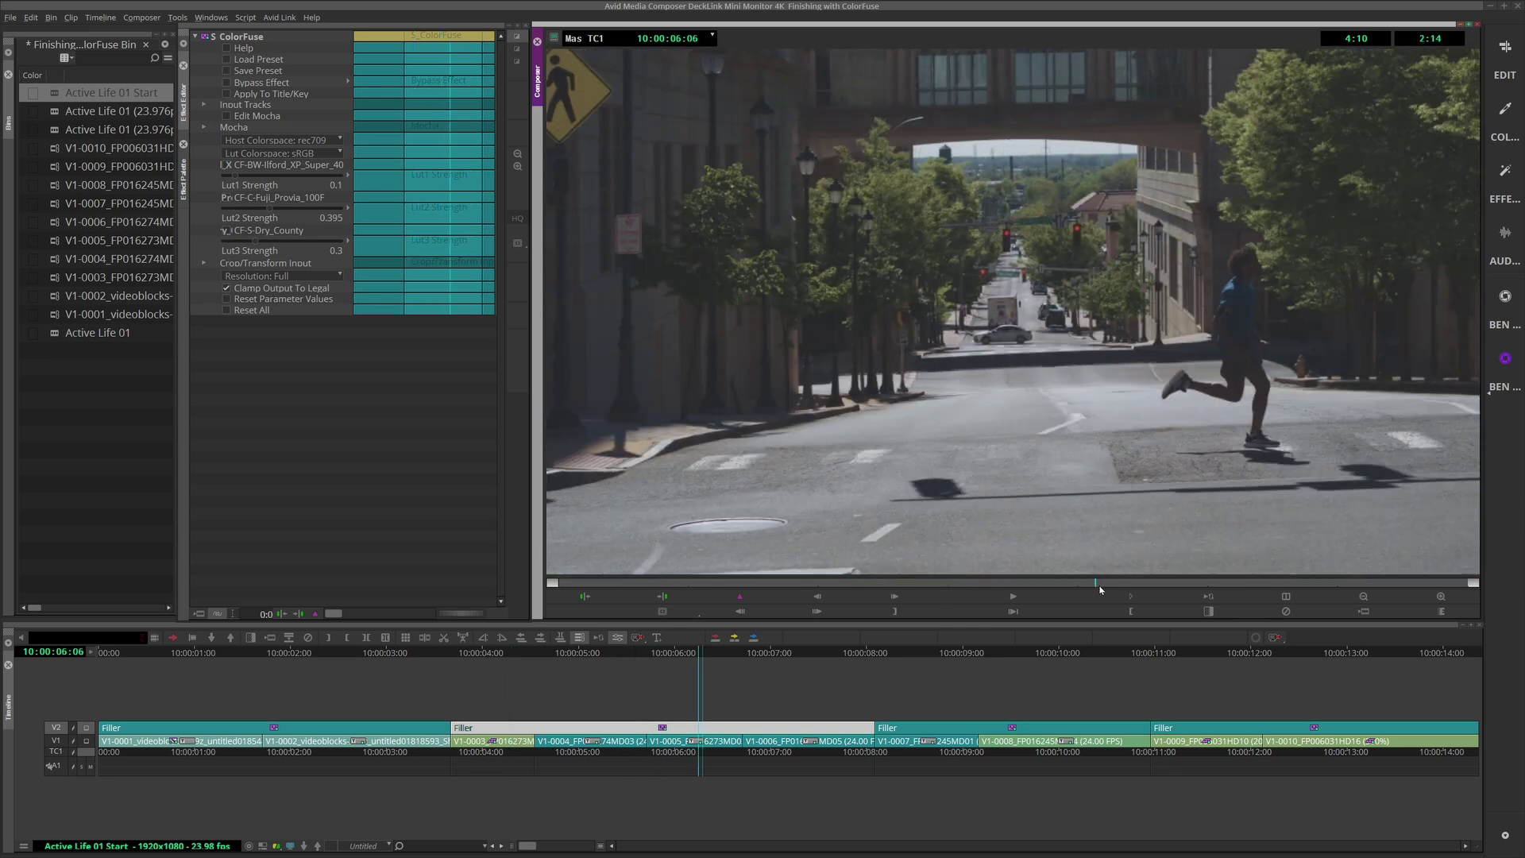
left_click(227, 84)
mouse_move(694, 661)
left_mouse_down()
mouse_move(649, 661)
mouse_move(843, 661)
left_mouse_up()
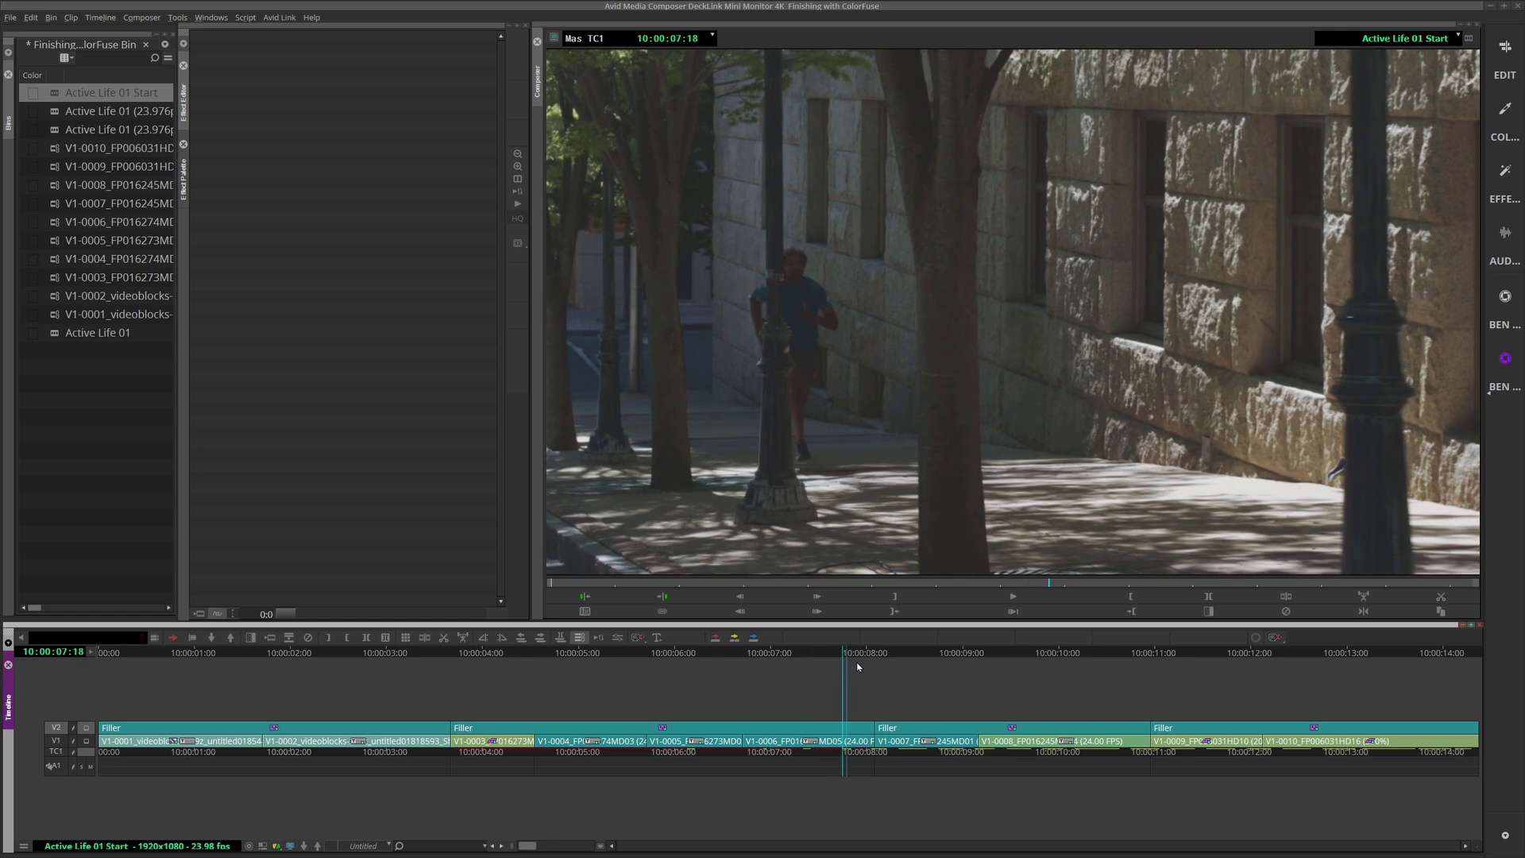
mouse_move(1192, 654)
left_mouse_down()
mouse_move(1274, 652)
mouse_move(1193, 671)
left_mouse_up()
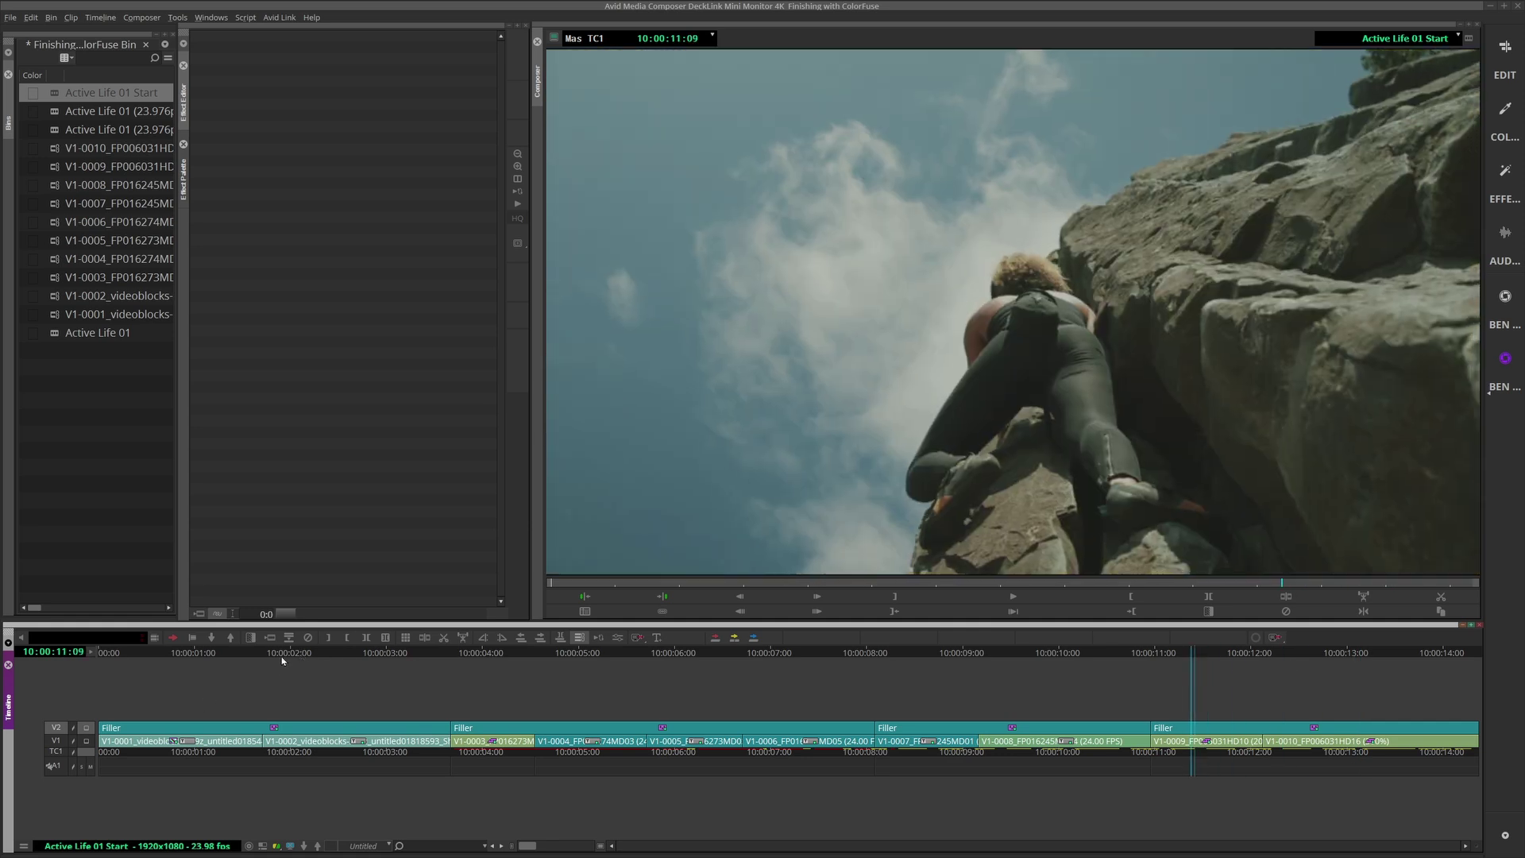
left_click(297, 652)
left_click(1227, 652)
left_click(1240, 711)
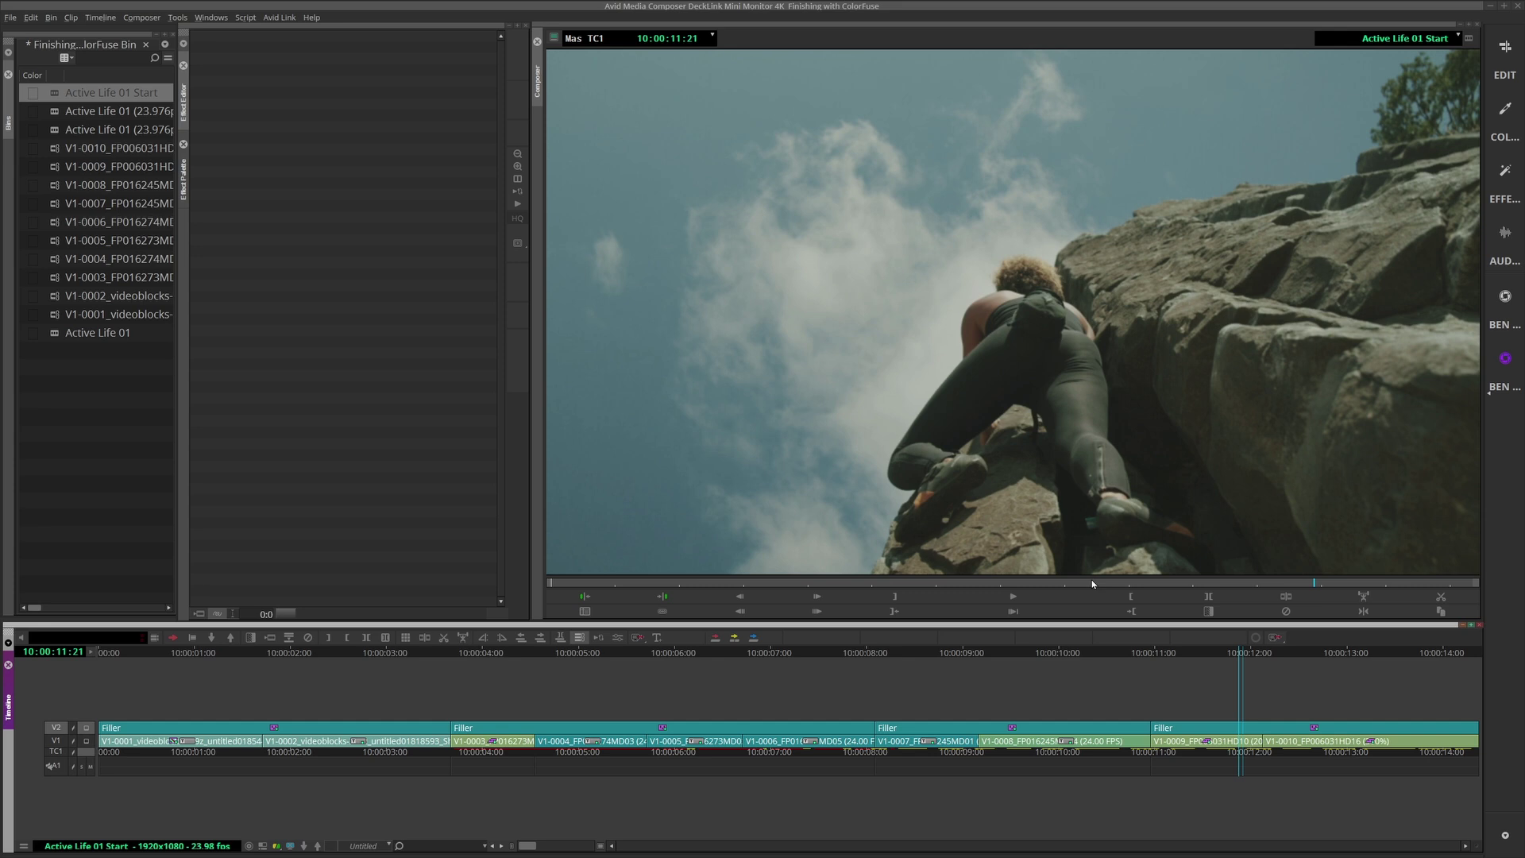
Reset ColorFuse to defaults, set Host Colorspace to rec709, and open the Lut1 chooser.
left_click(618, 640)
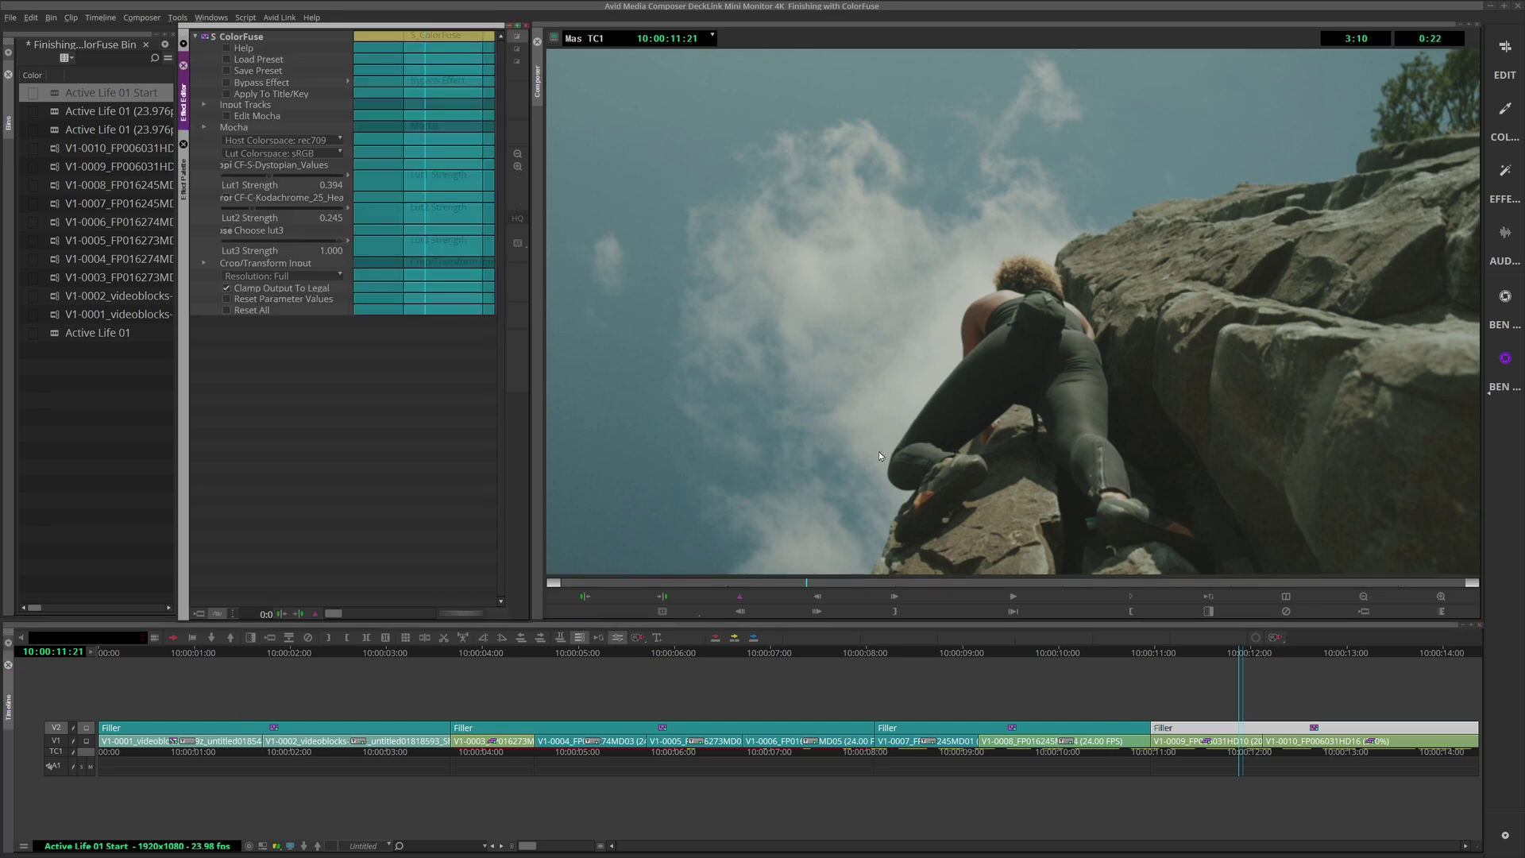
left_click(229, 312)
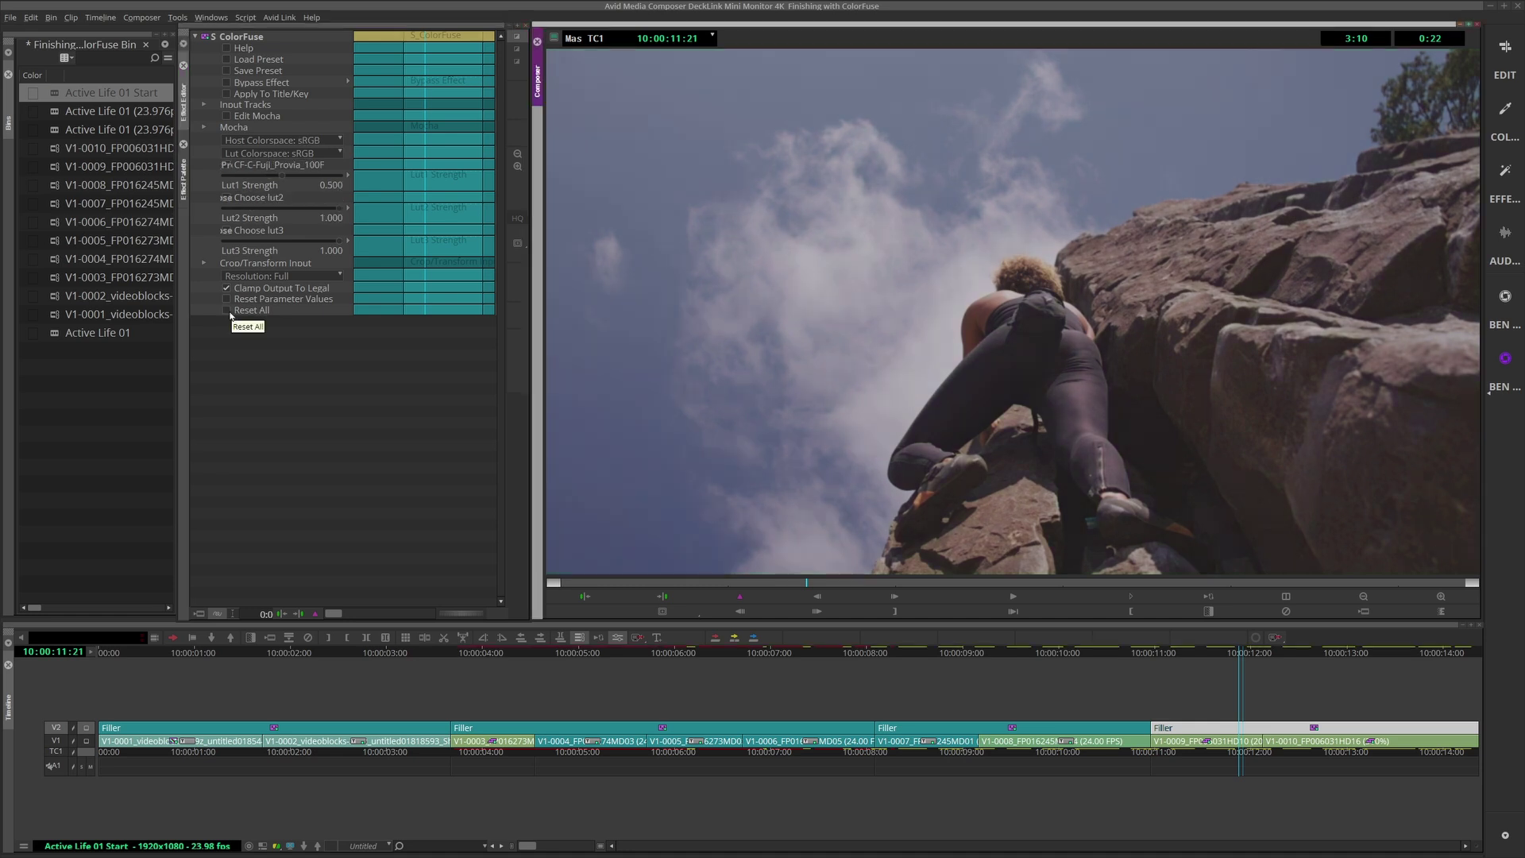
left_click(329, 141)
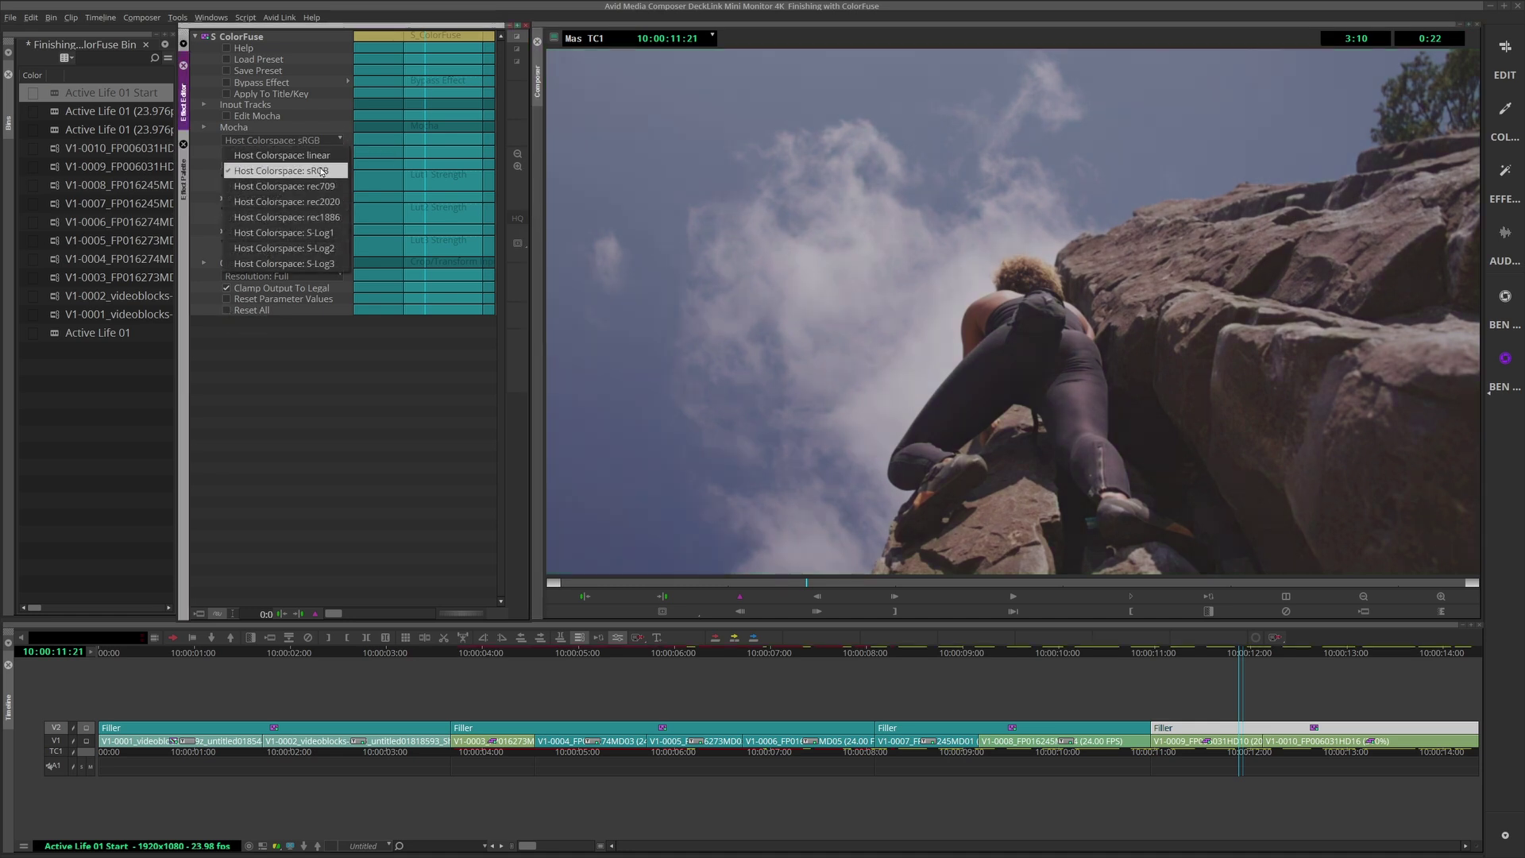
left_click(340, 188)
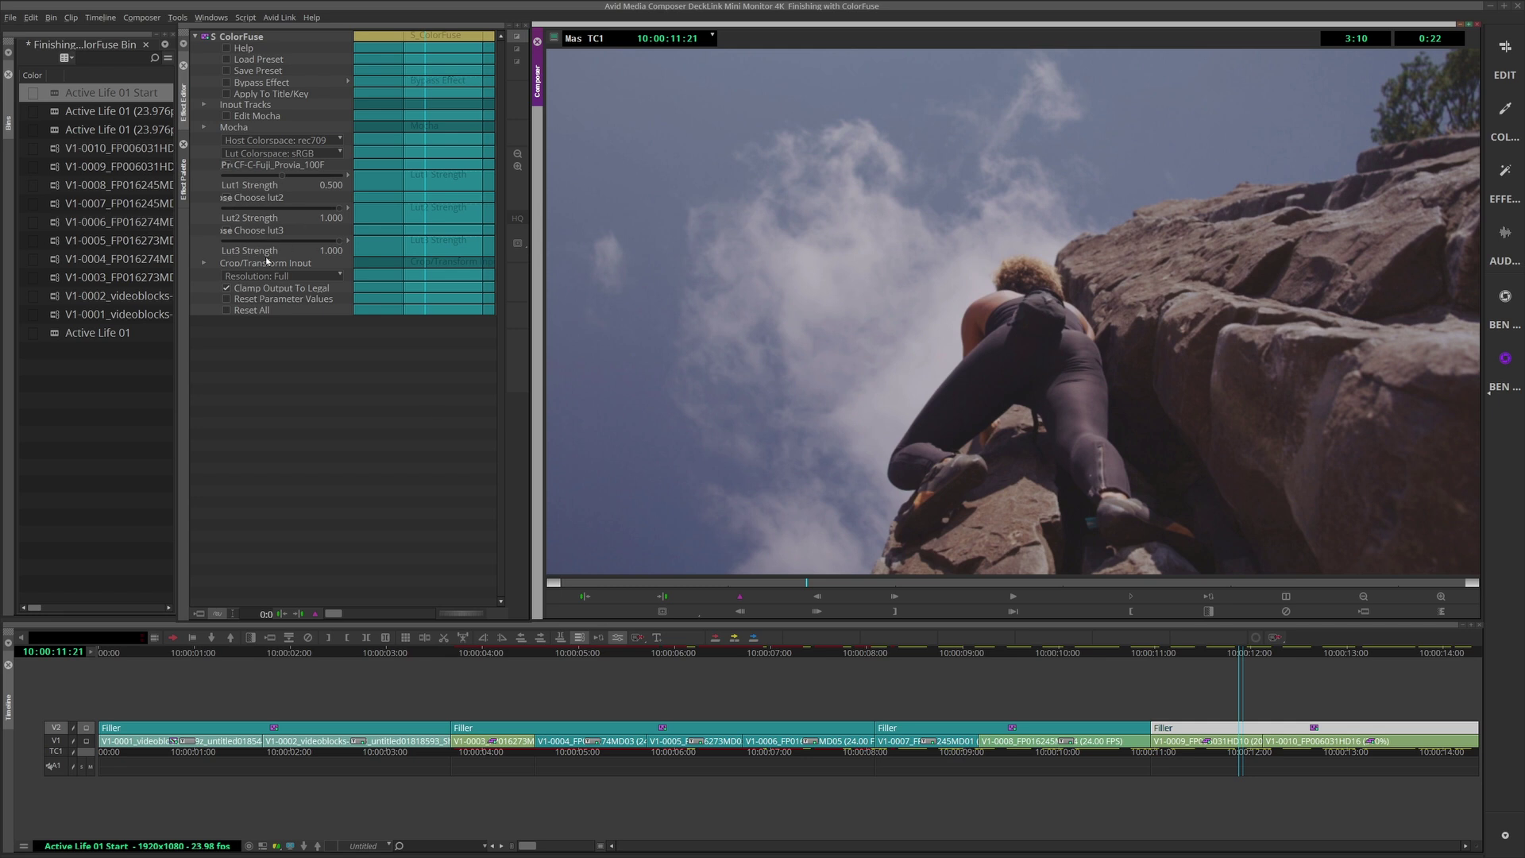
left_click(225, 165)
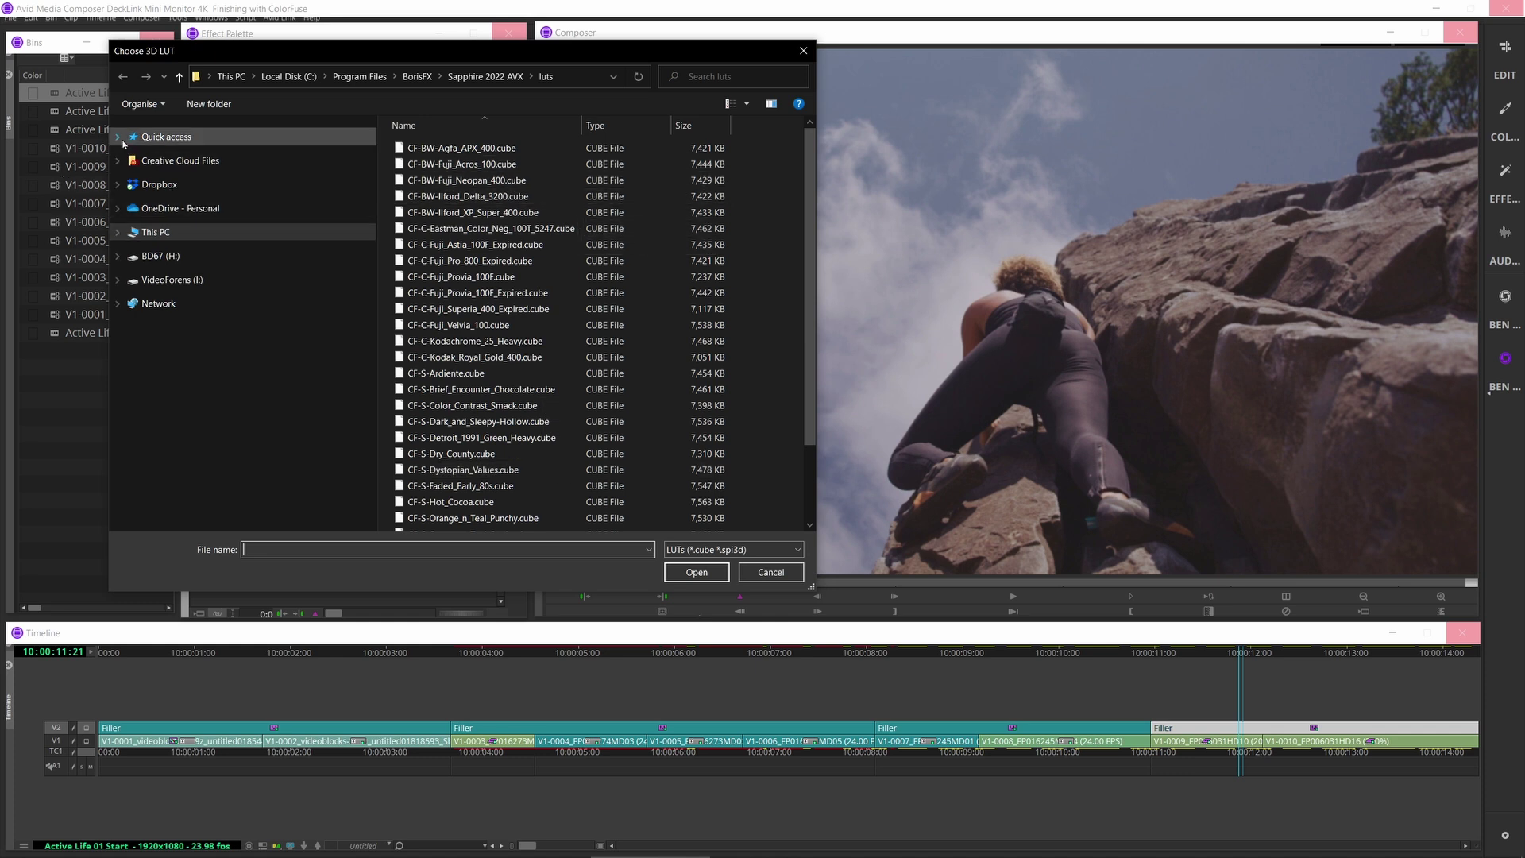
From Google Drive > luts > Film Wash Vol 6, load Ektar 100-02 as Lut1 and pick kodak ultramax 400_1.
left_click(155, 137)
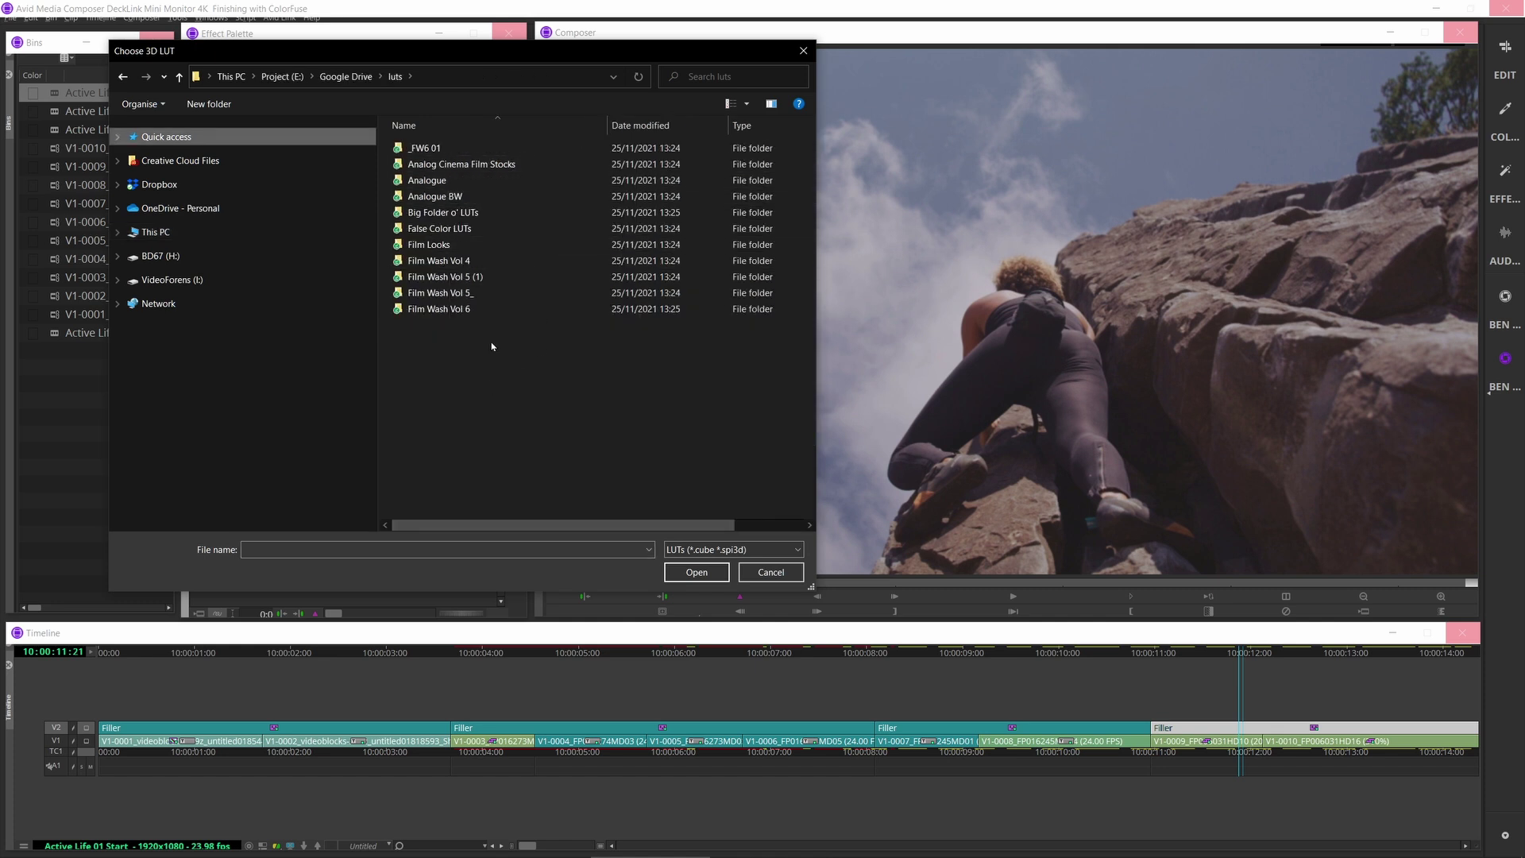
double_click(463, 310)
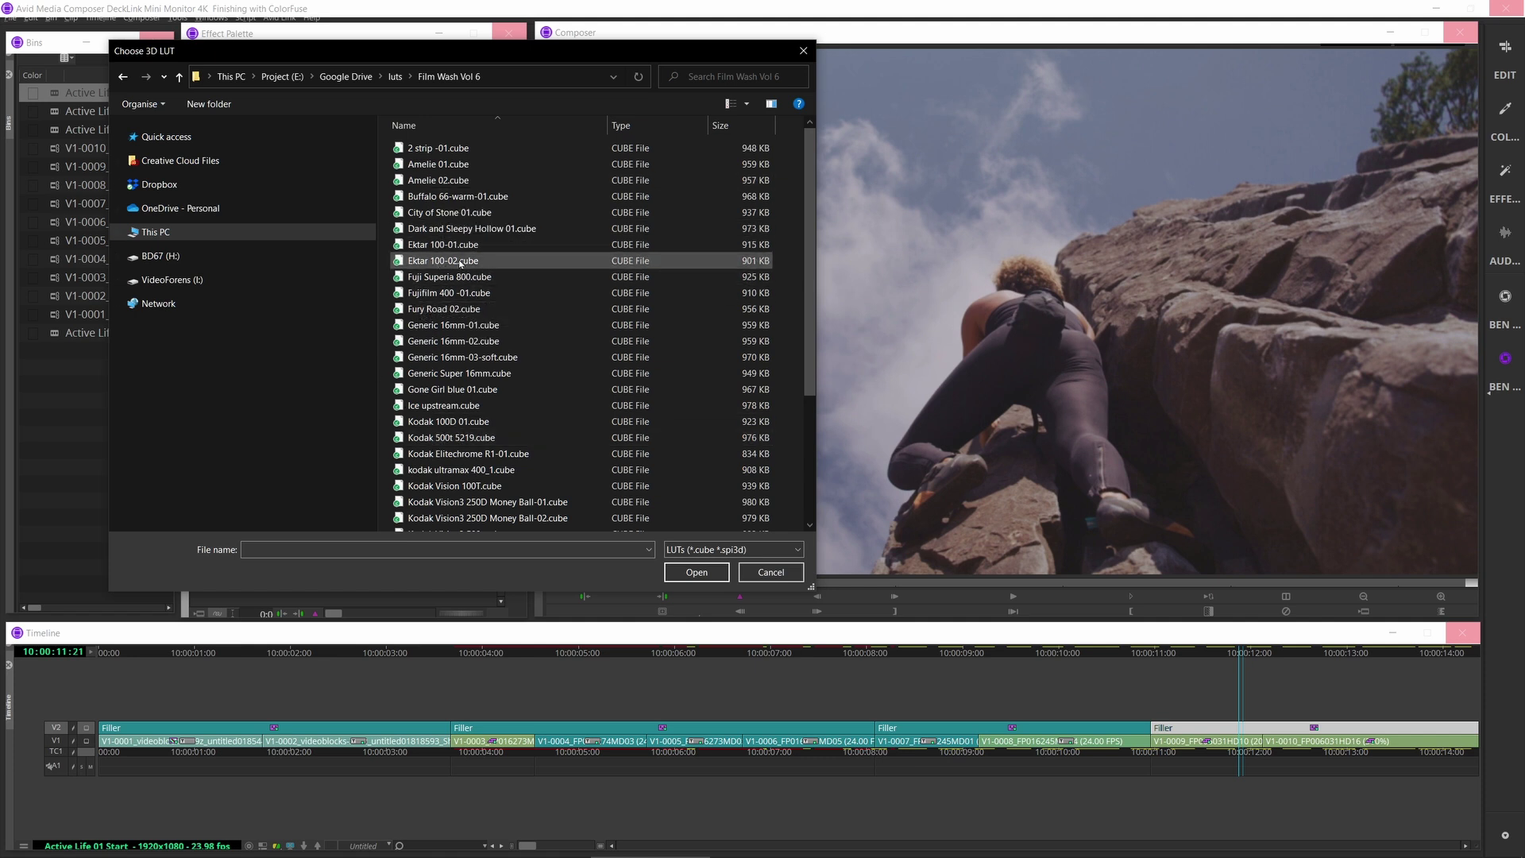
double_click(460, 261)
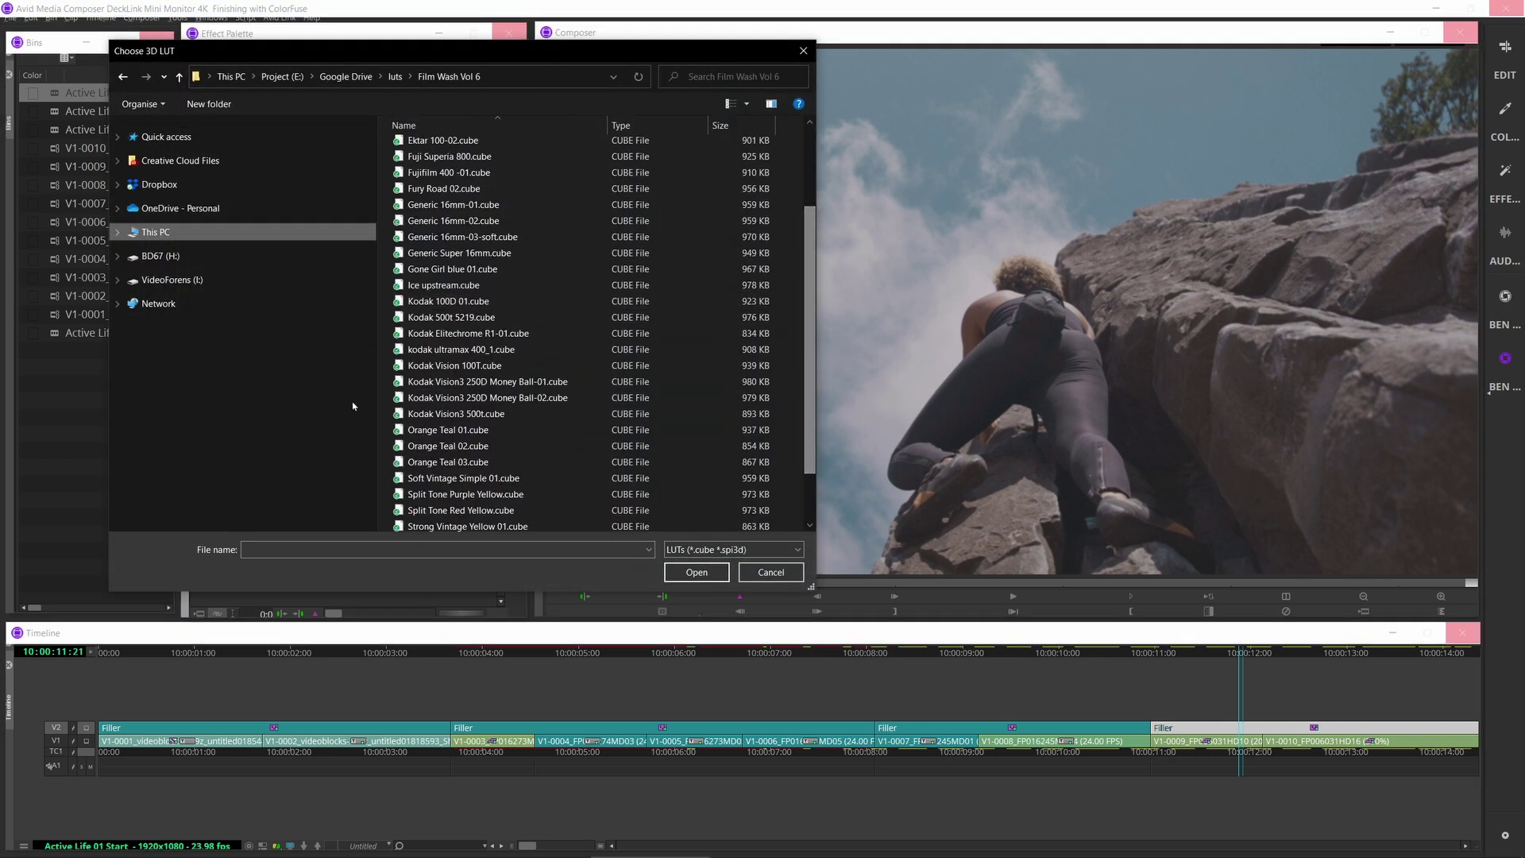
left_click(459, 349)
Load kodak ultramax 400_1 as Lut2 and set its strength to 0.4.
double_click(507, 350)
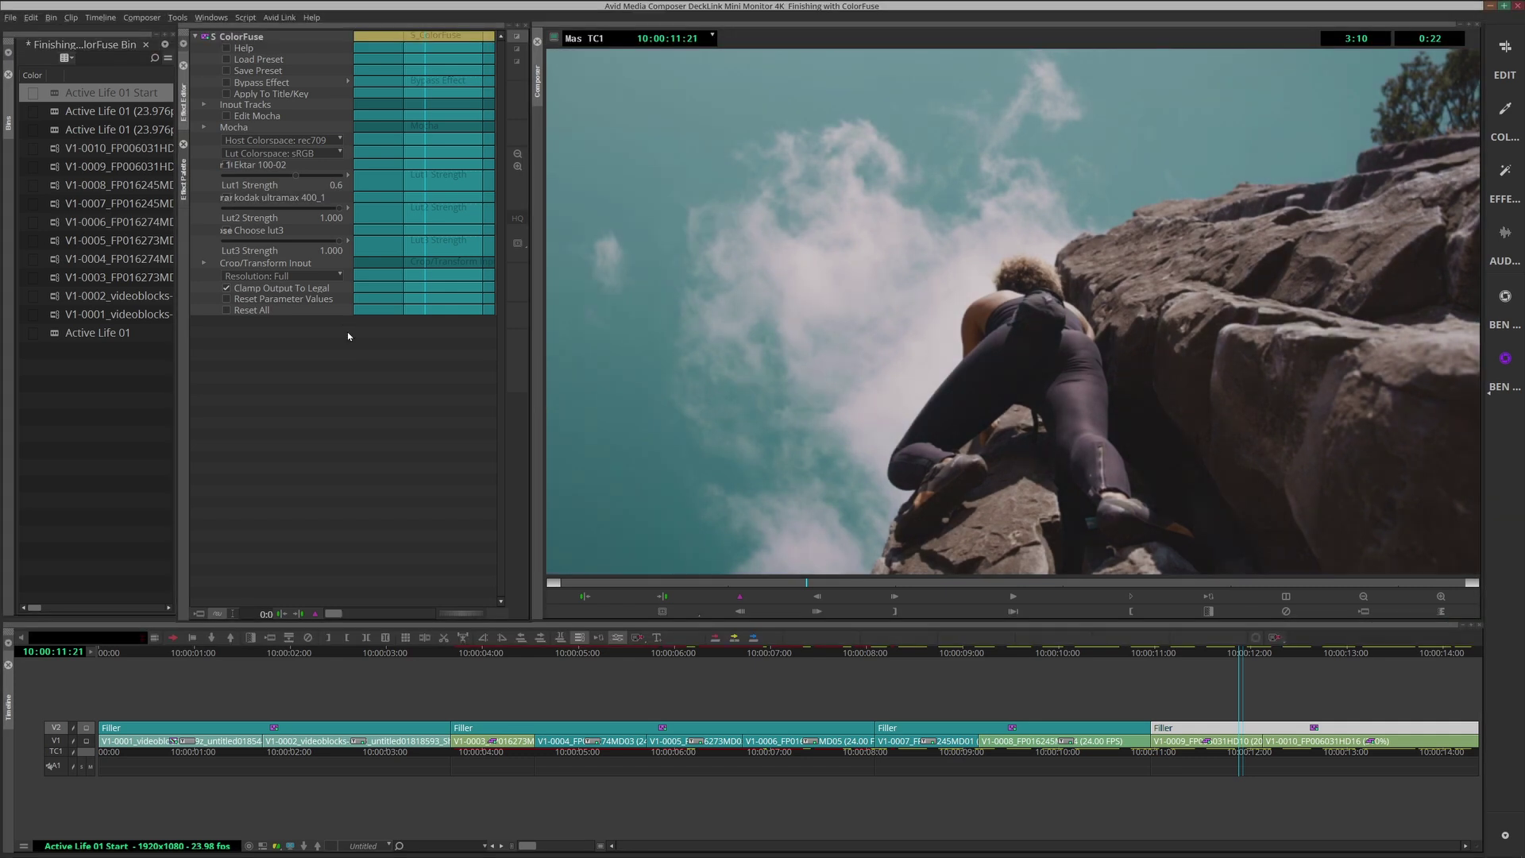
left_click(282, 216)
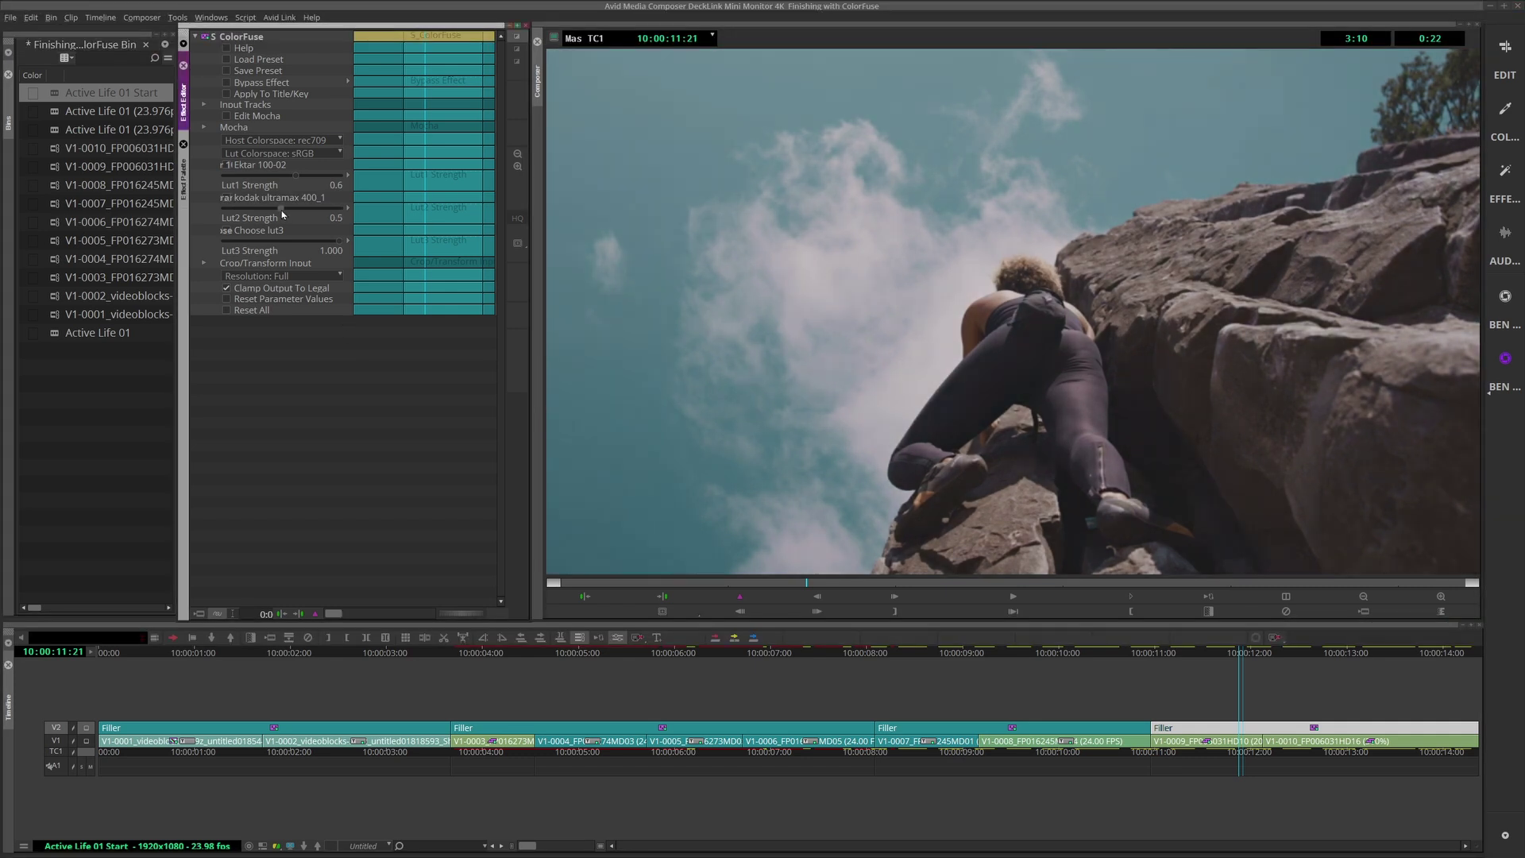
left_click(217, 215)
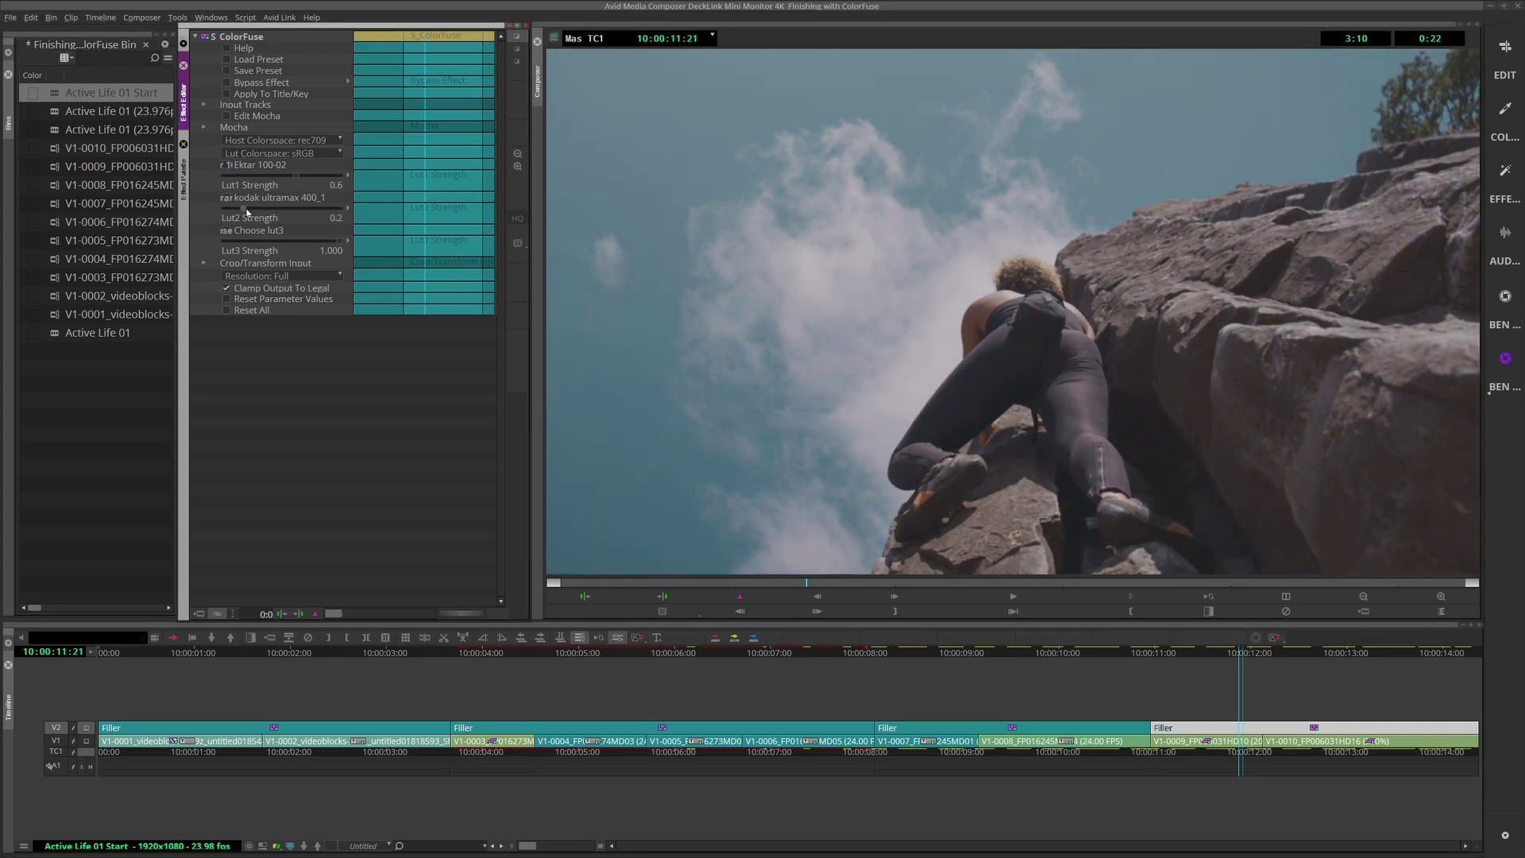
left_click_drag(249, 210, 267, 211)
Load CF-S-Punchy_Slightly_Warm as Lut3 and turn its strength down low.
left_click(220, 232)
scroll(786, 366, "down", 3)
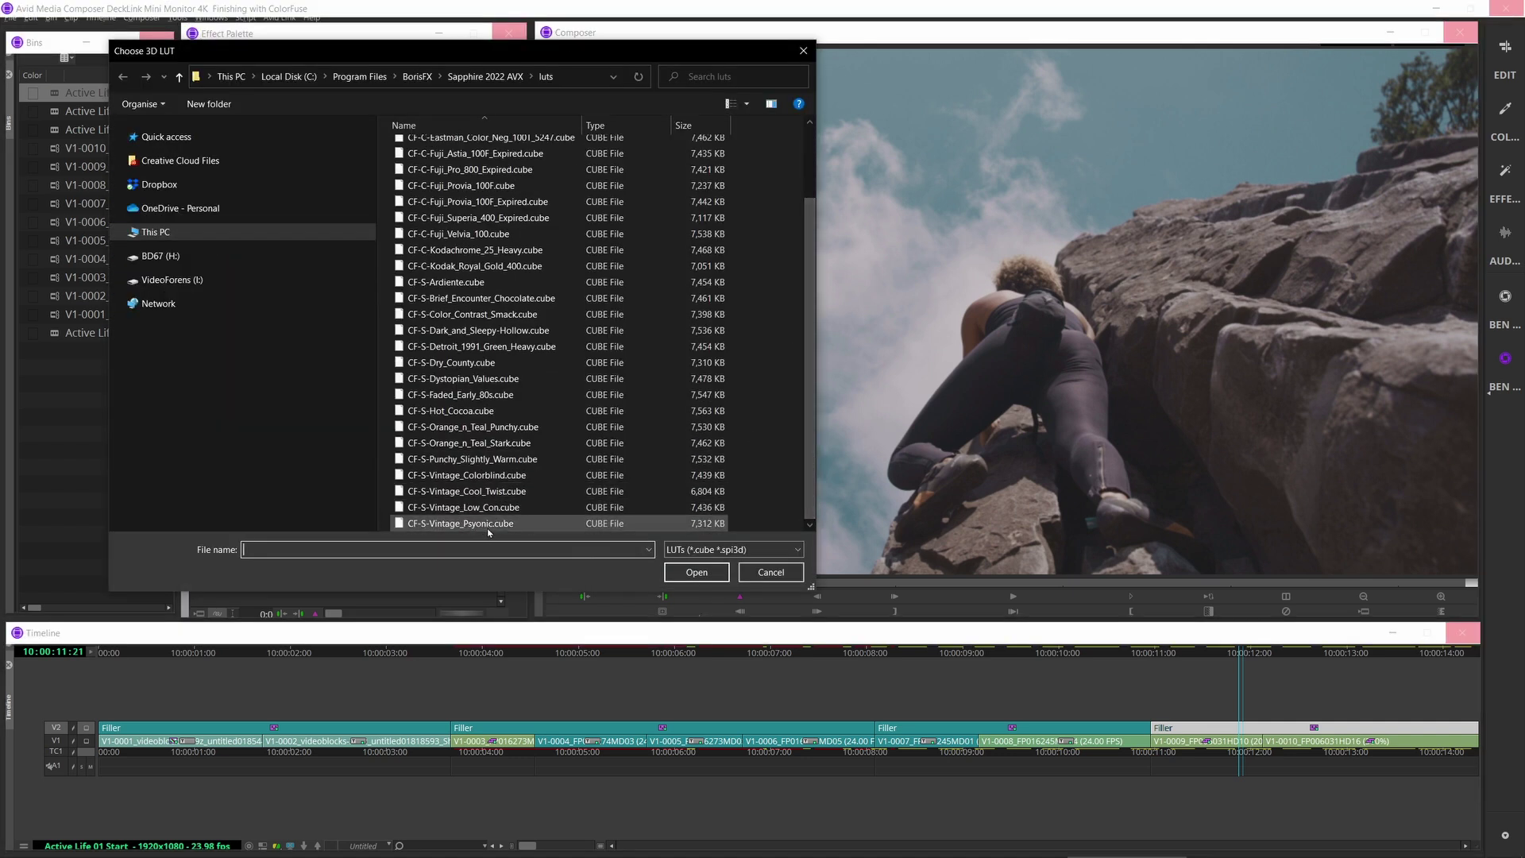
double_click(512, 462)
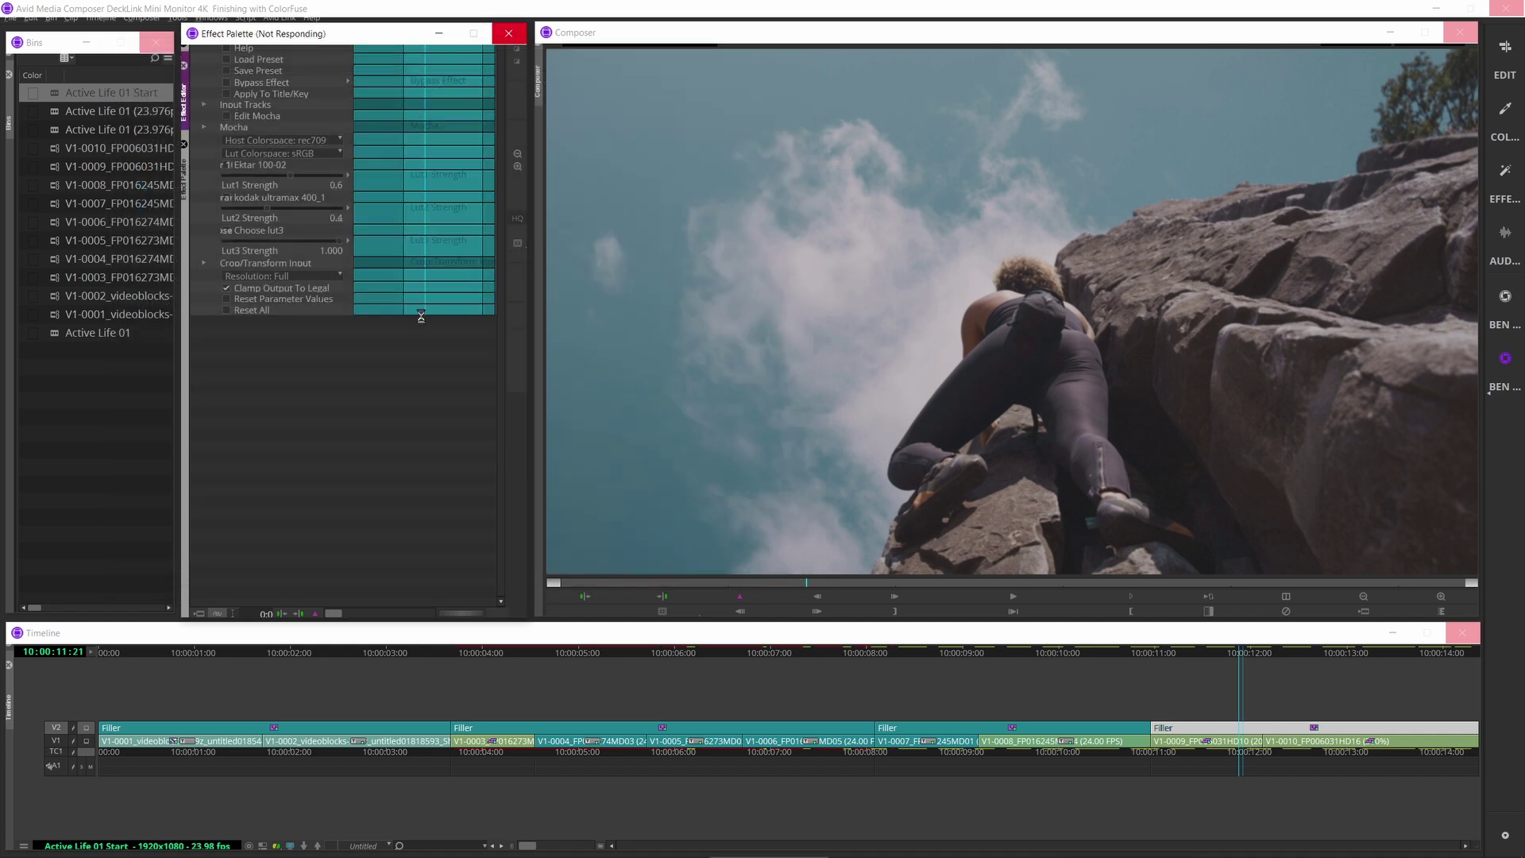
left_click(238, 239)
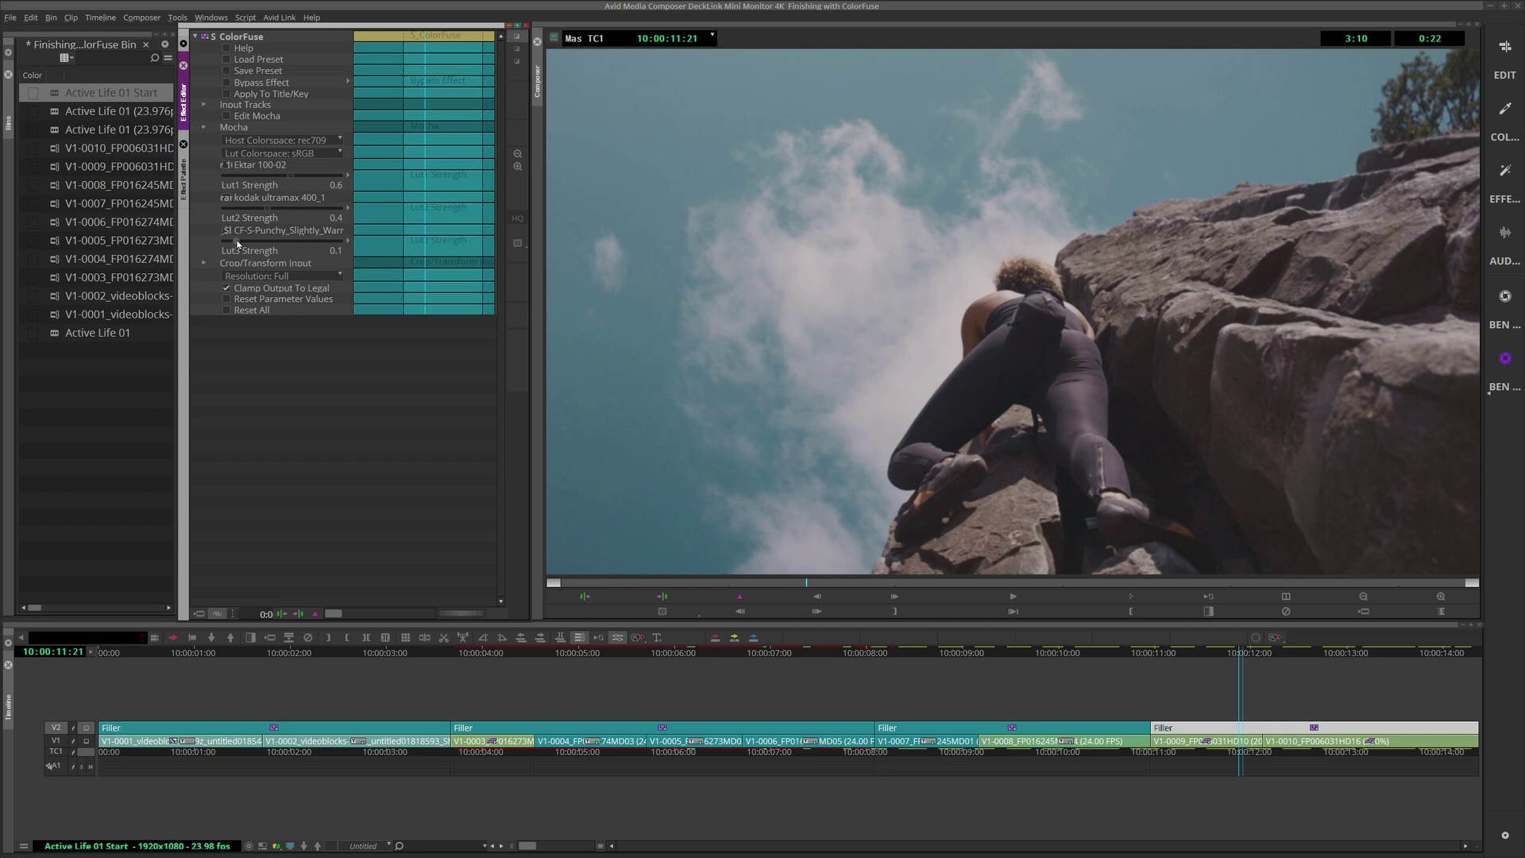
Compare the grade against the original with Bypass Effect across several climbing shots.
left_click(228, 83)
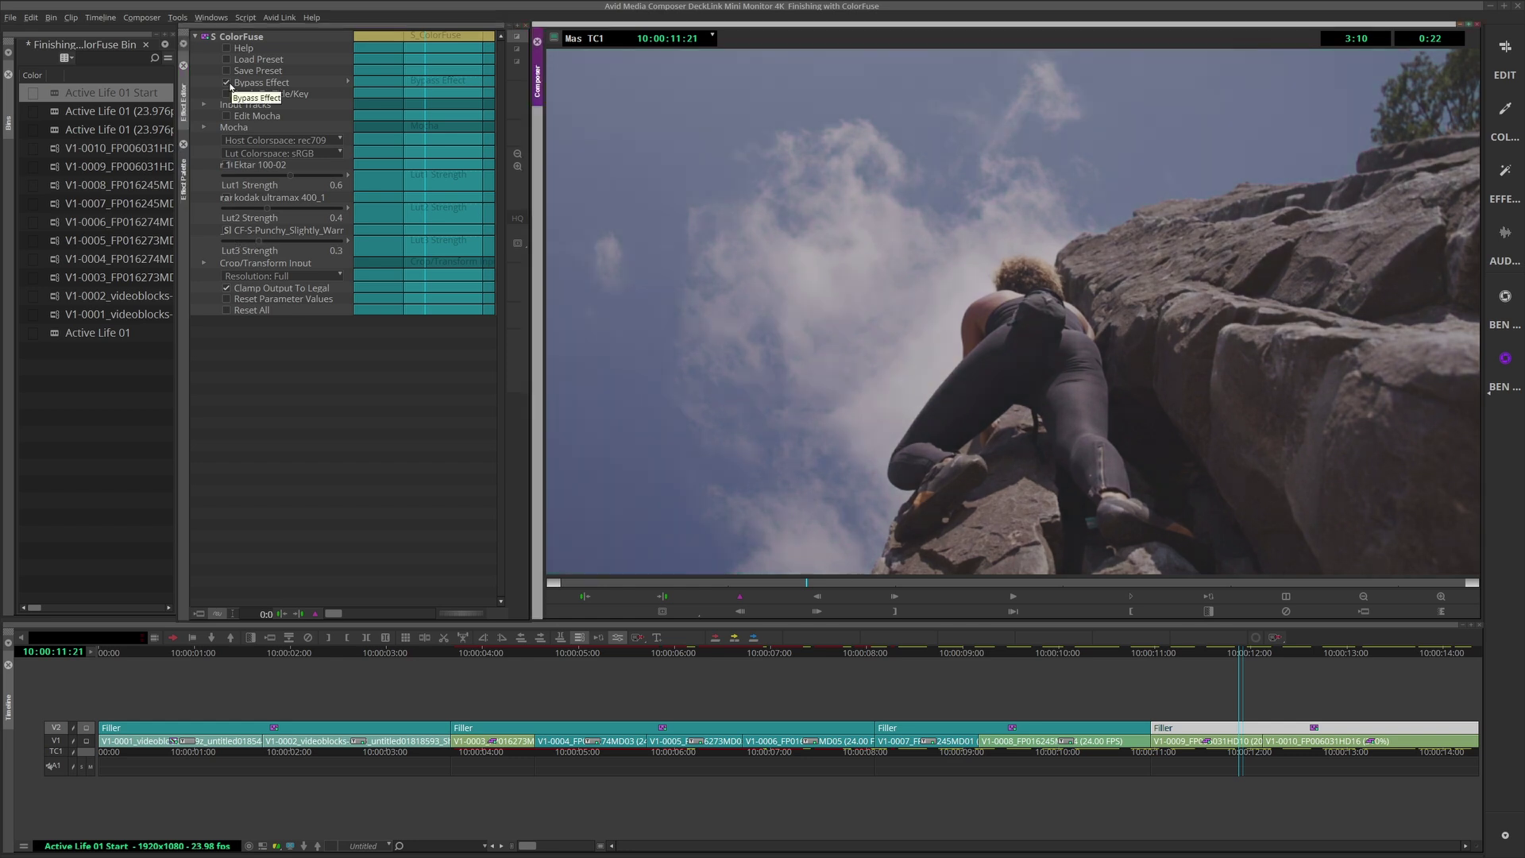
left_click(228, 83)
left_click(228, 84)
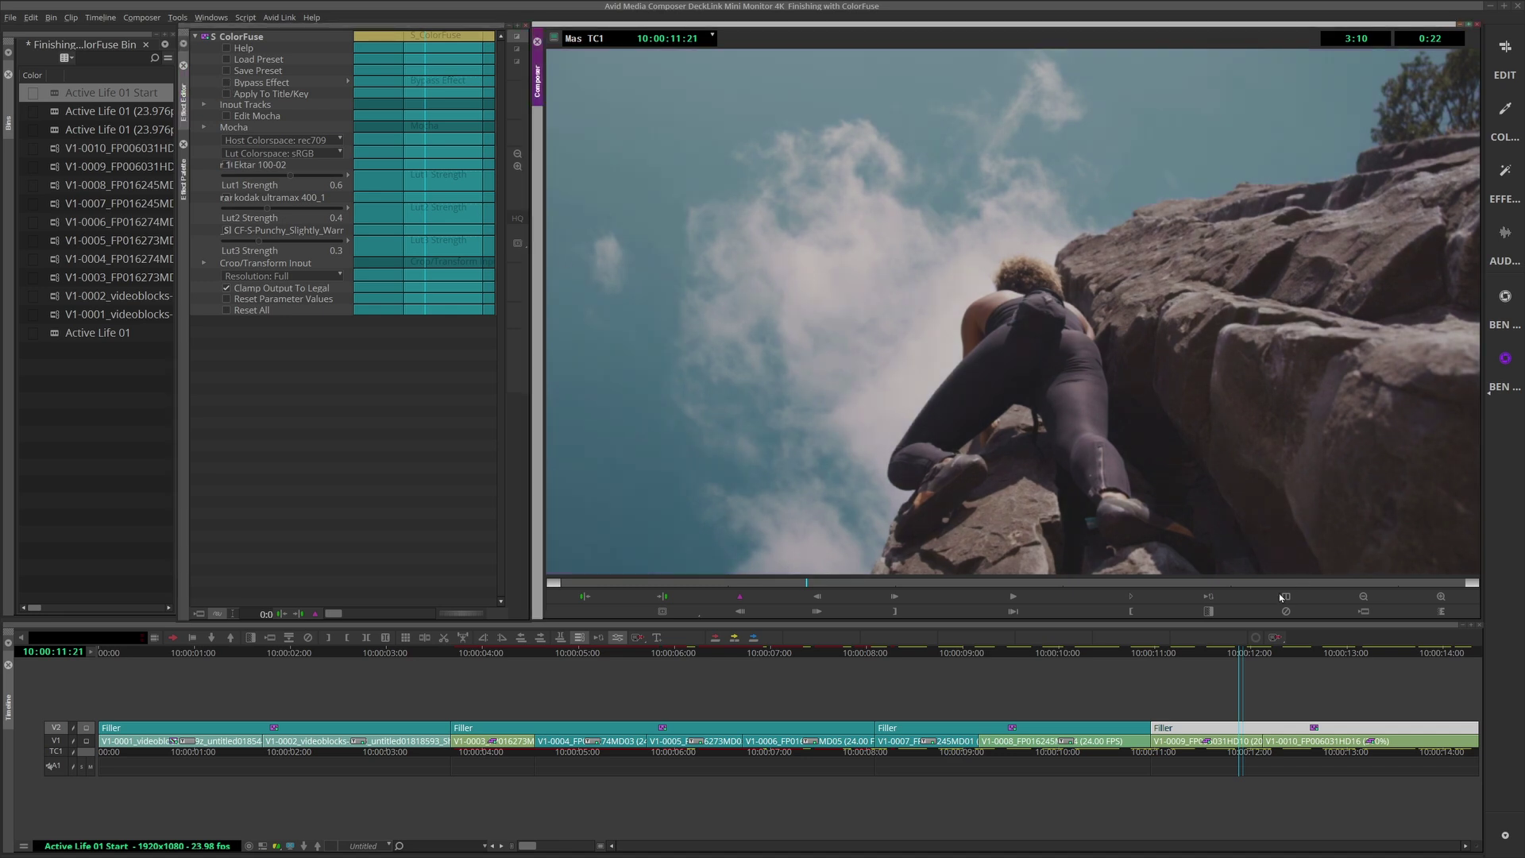
left_click(1382, 691)
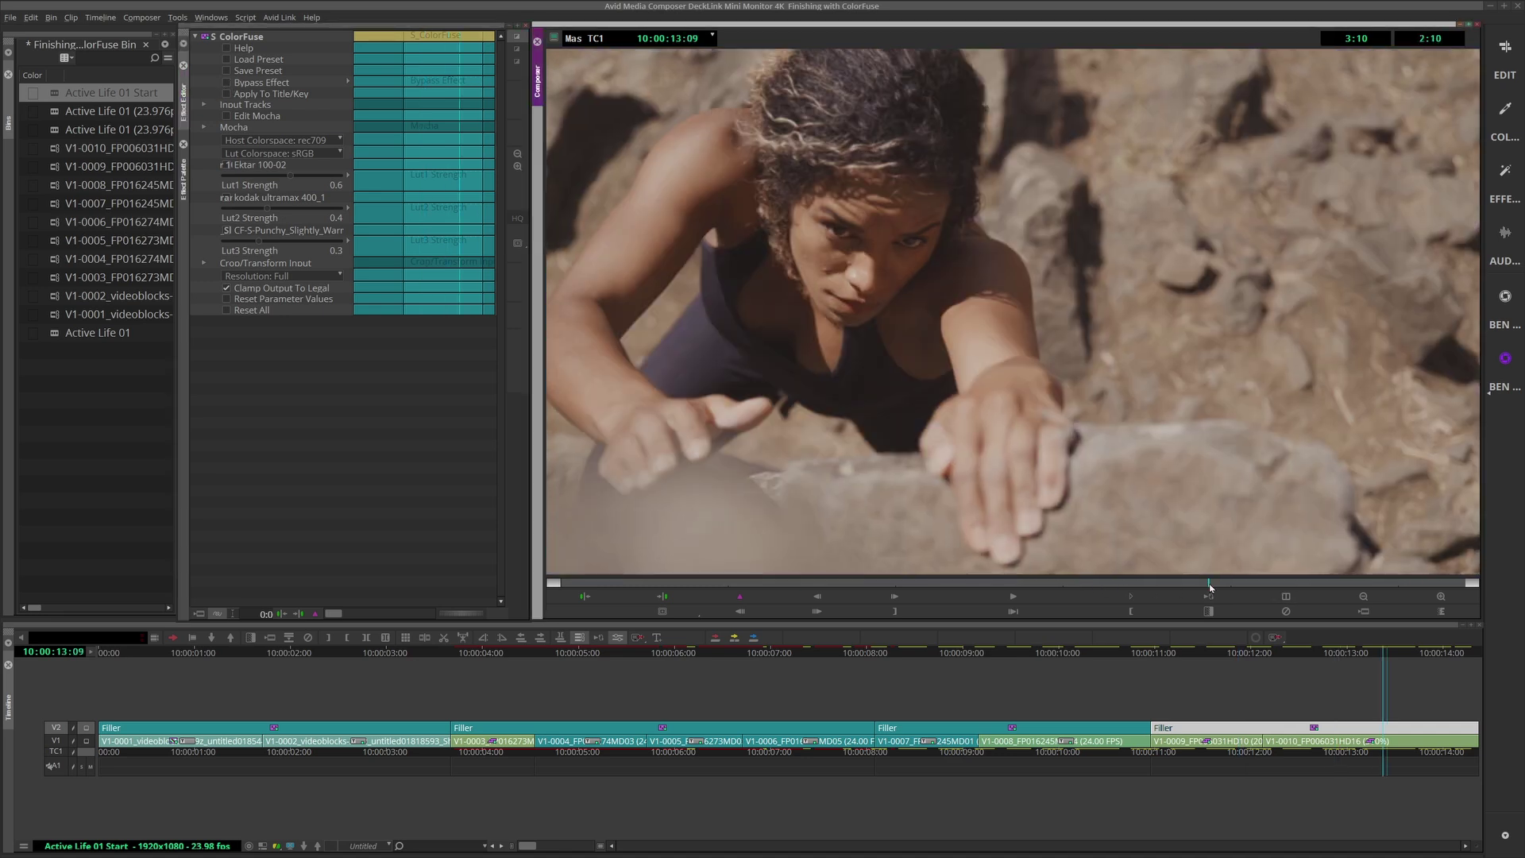
left_click(228, 85)
left_click(897, 585)
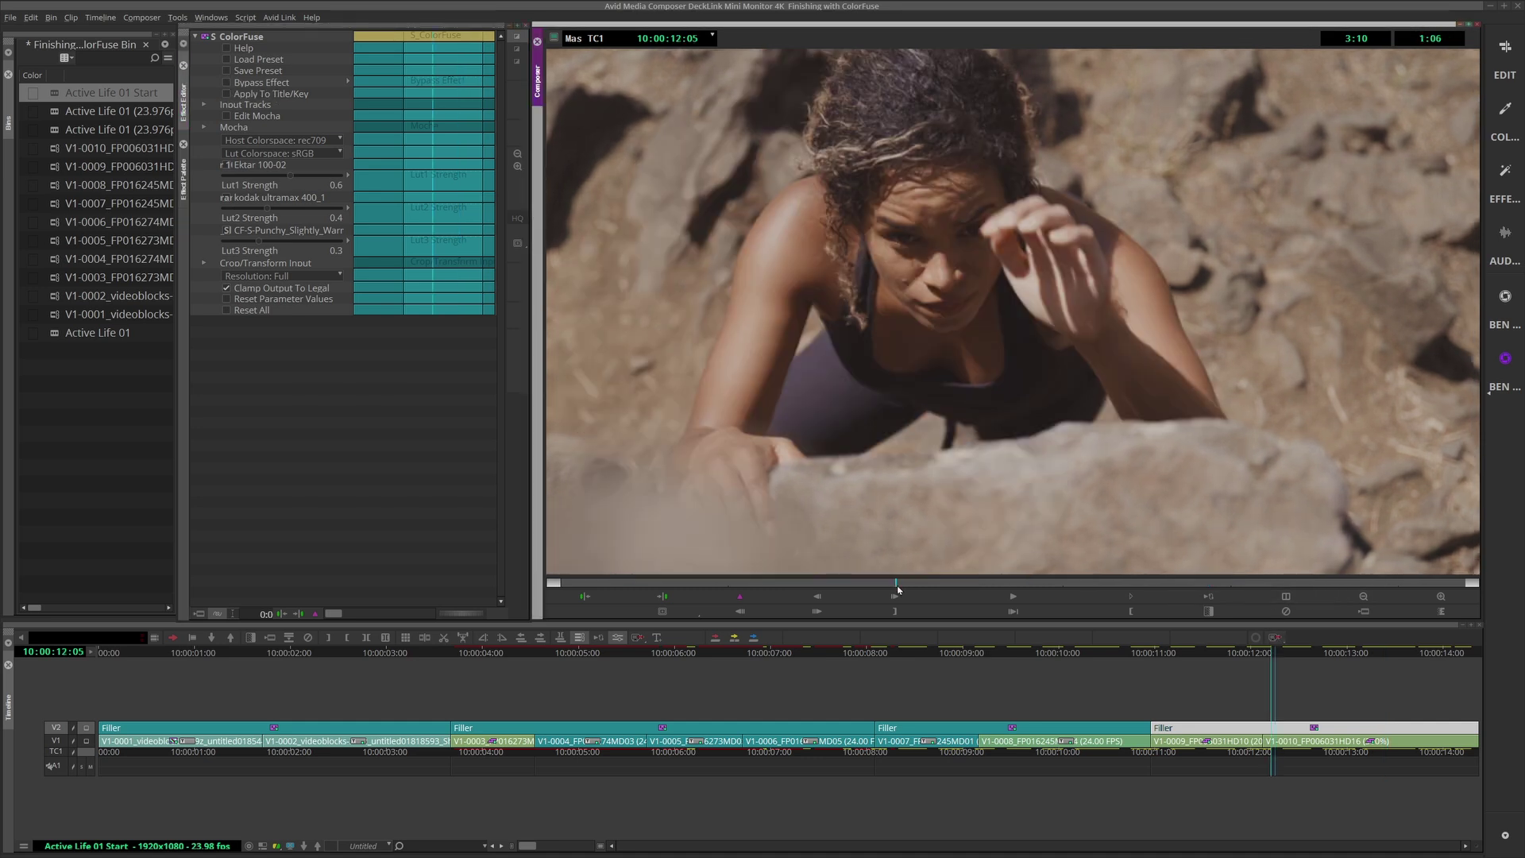
left_click(738, 585)
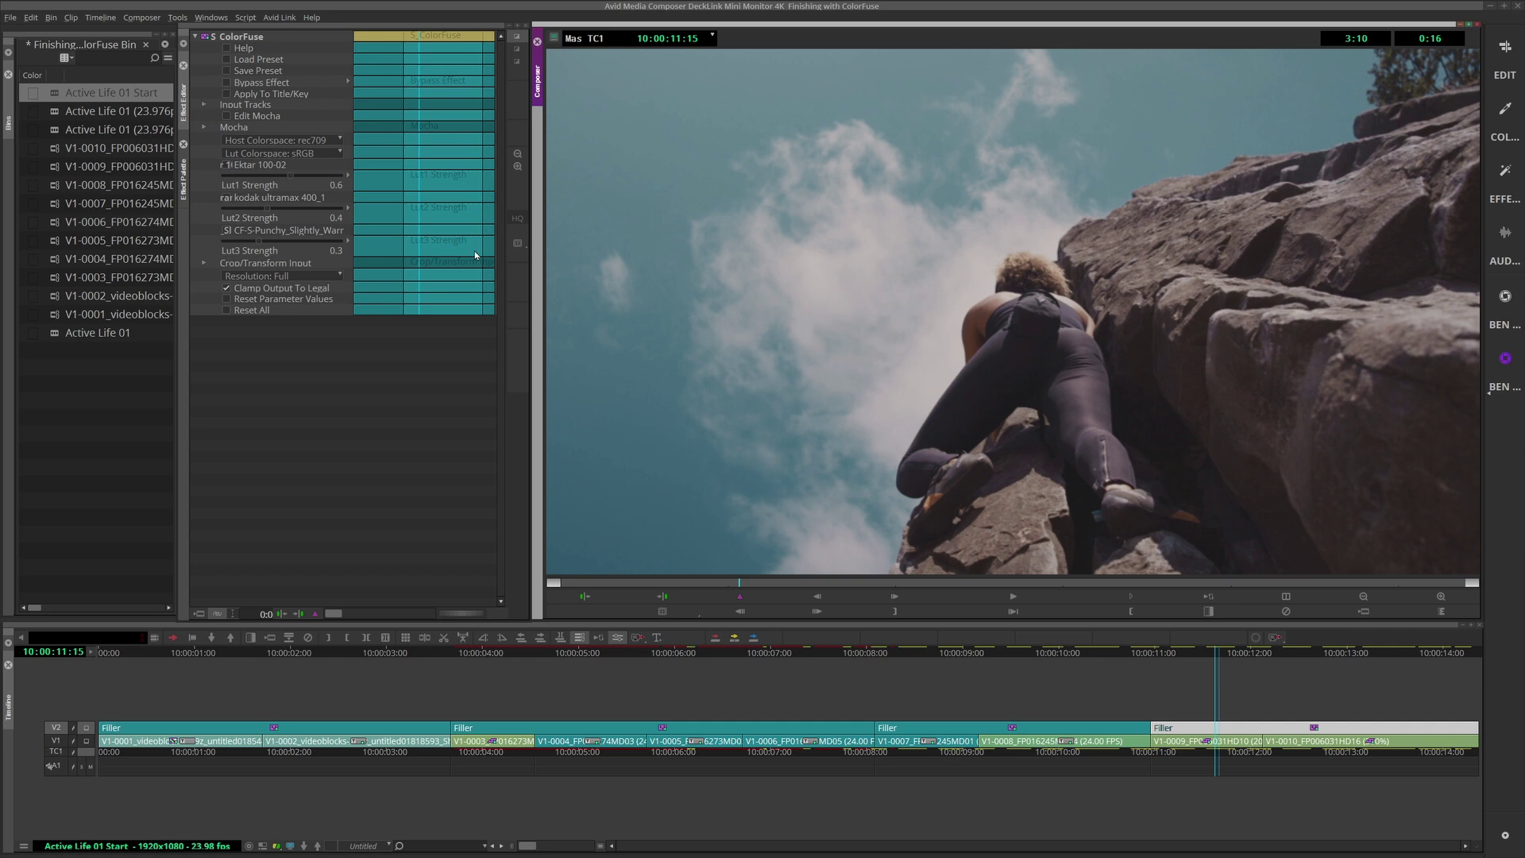
Save the current look as preset 'Ben Big Blue Sky' tagged Blue.
left_click(99, 116)
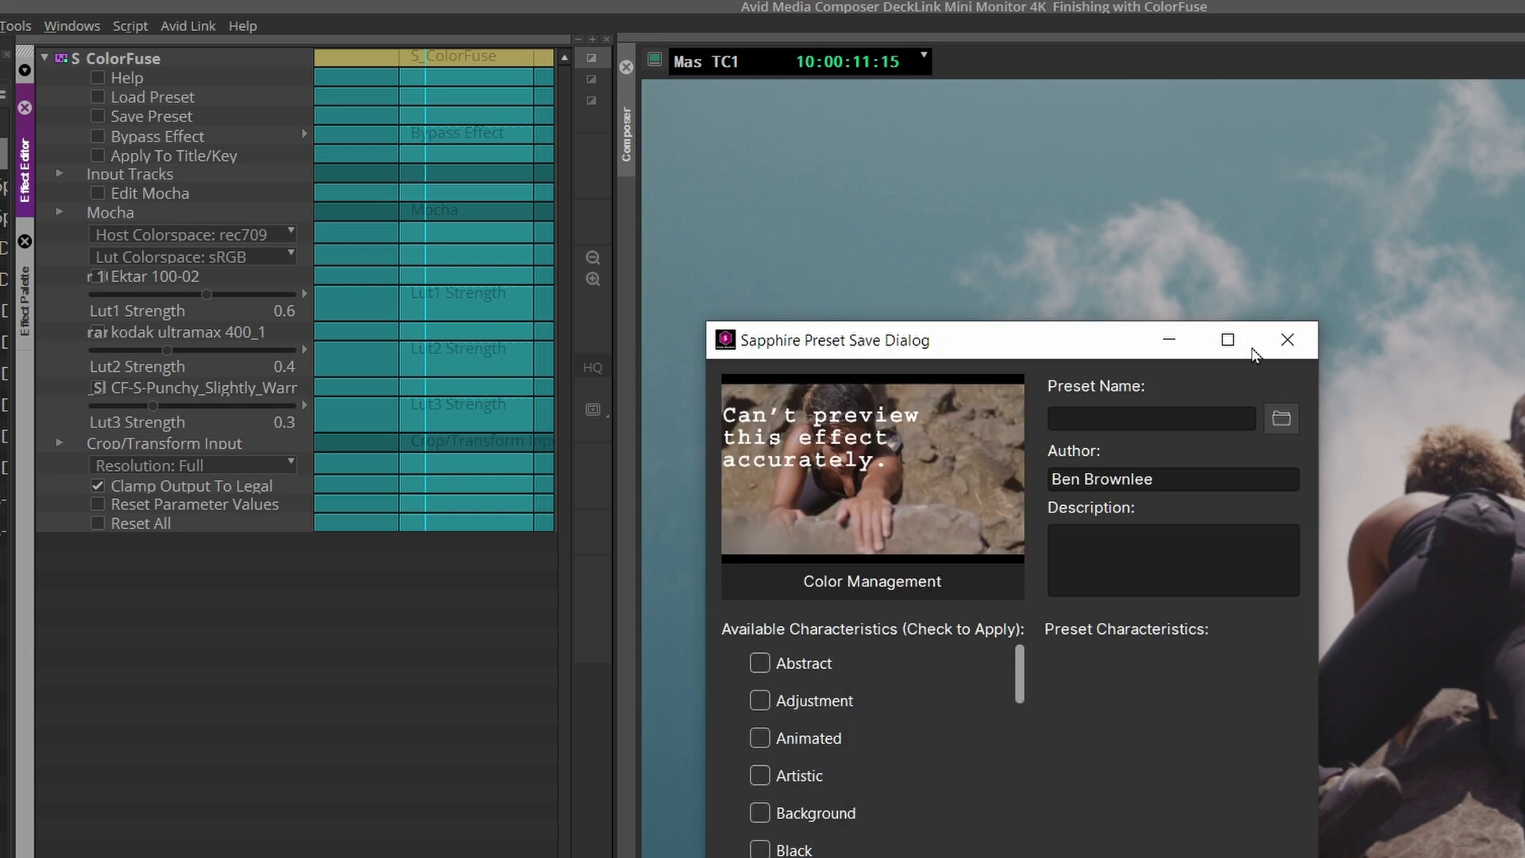
left_click(1102, 418)
type("Ben ")
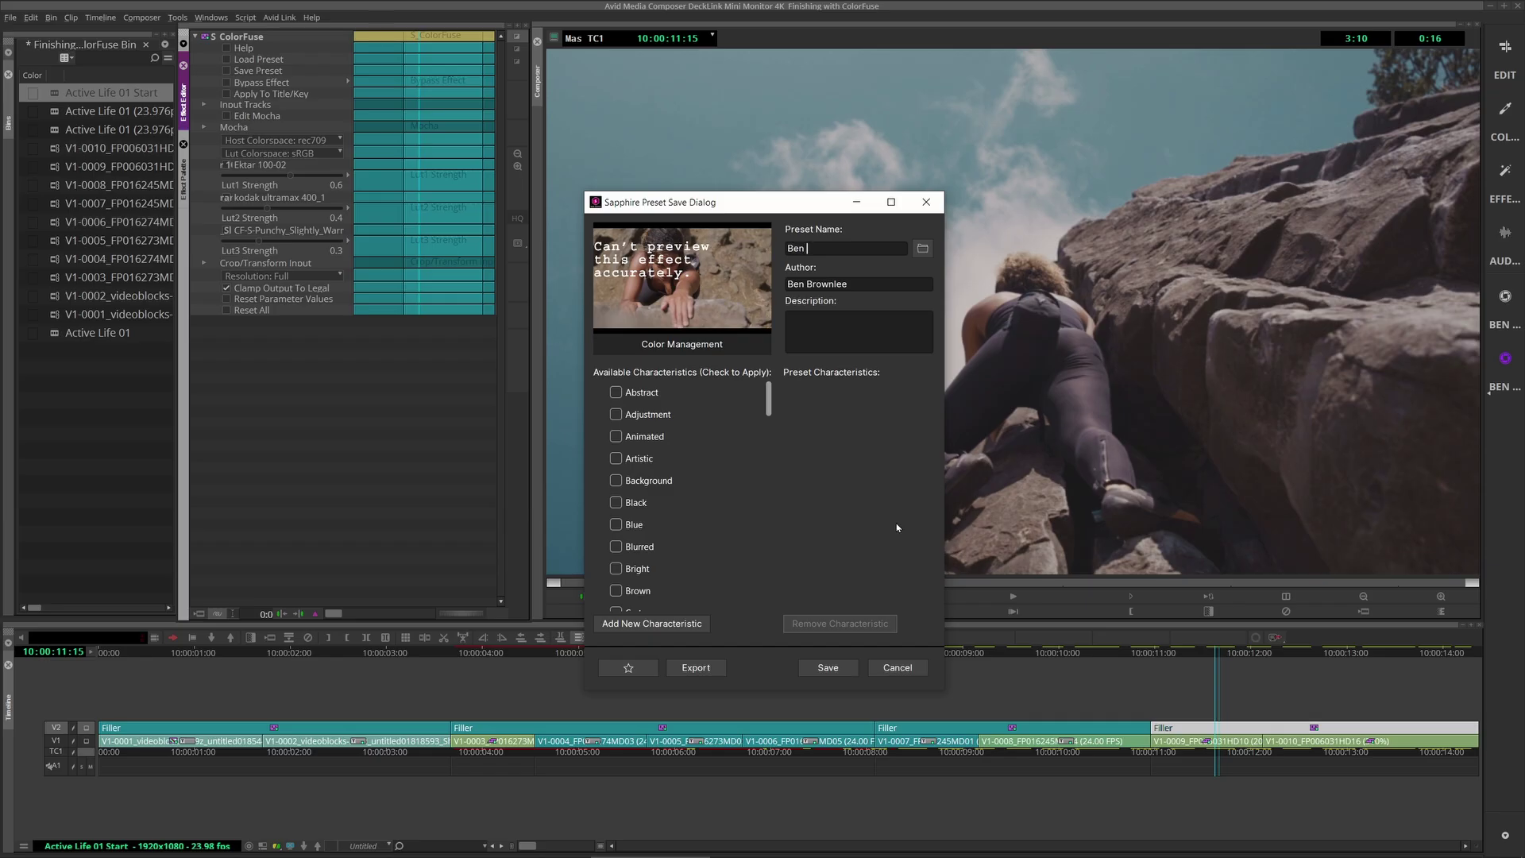
type("Big Blu")
type("e Sky")
left_click(615, 525)
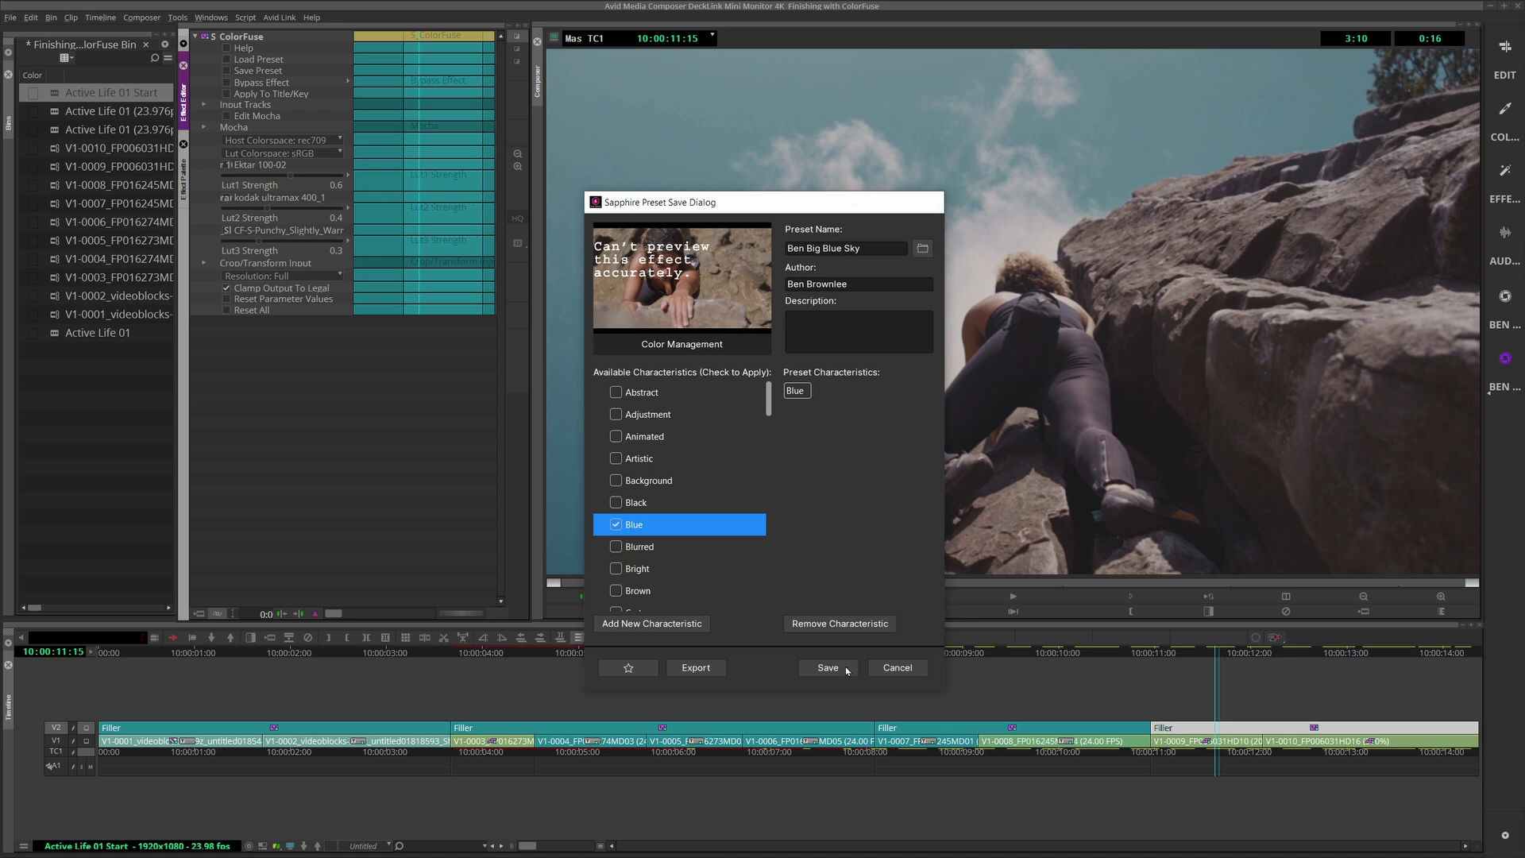
left_click(831, 667)
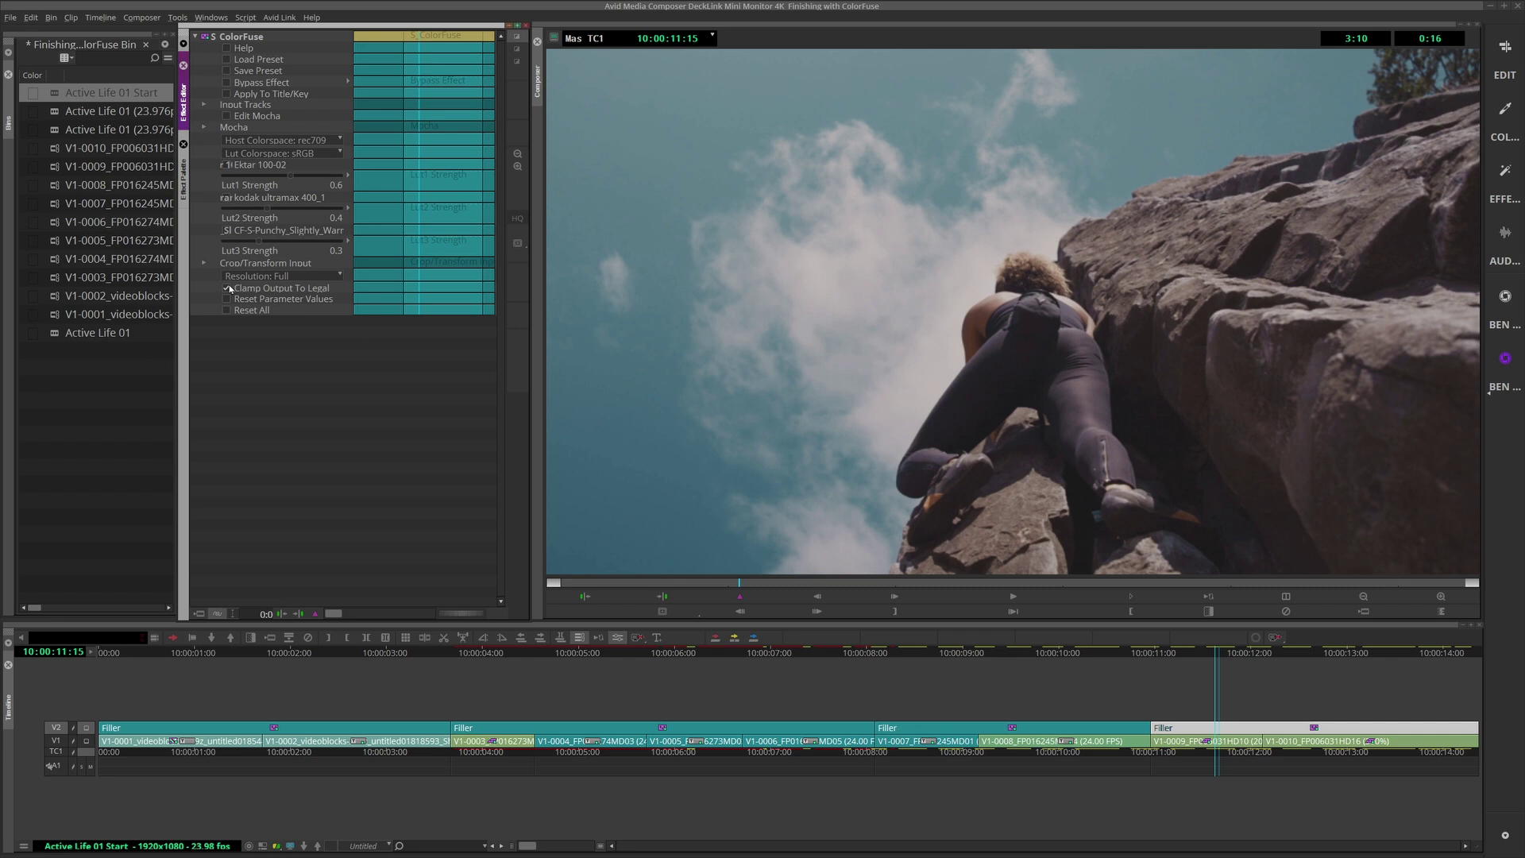
Move the playhead back to the yoga shot and play the graded sequence.
left_click_drag(1216, 654, 1145, 654)
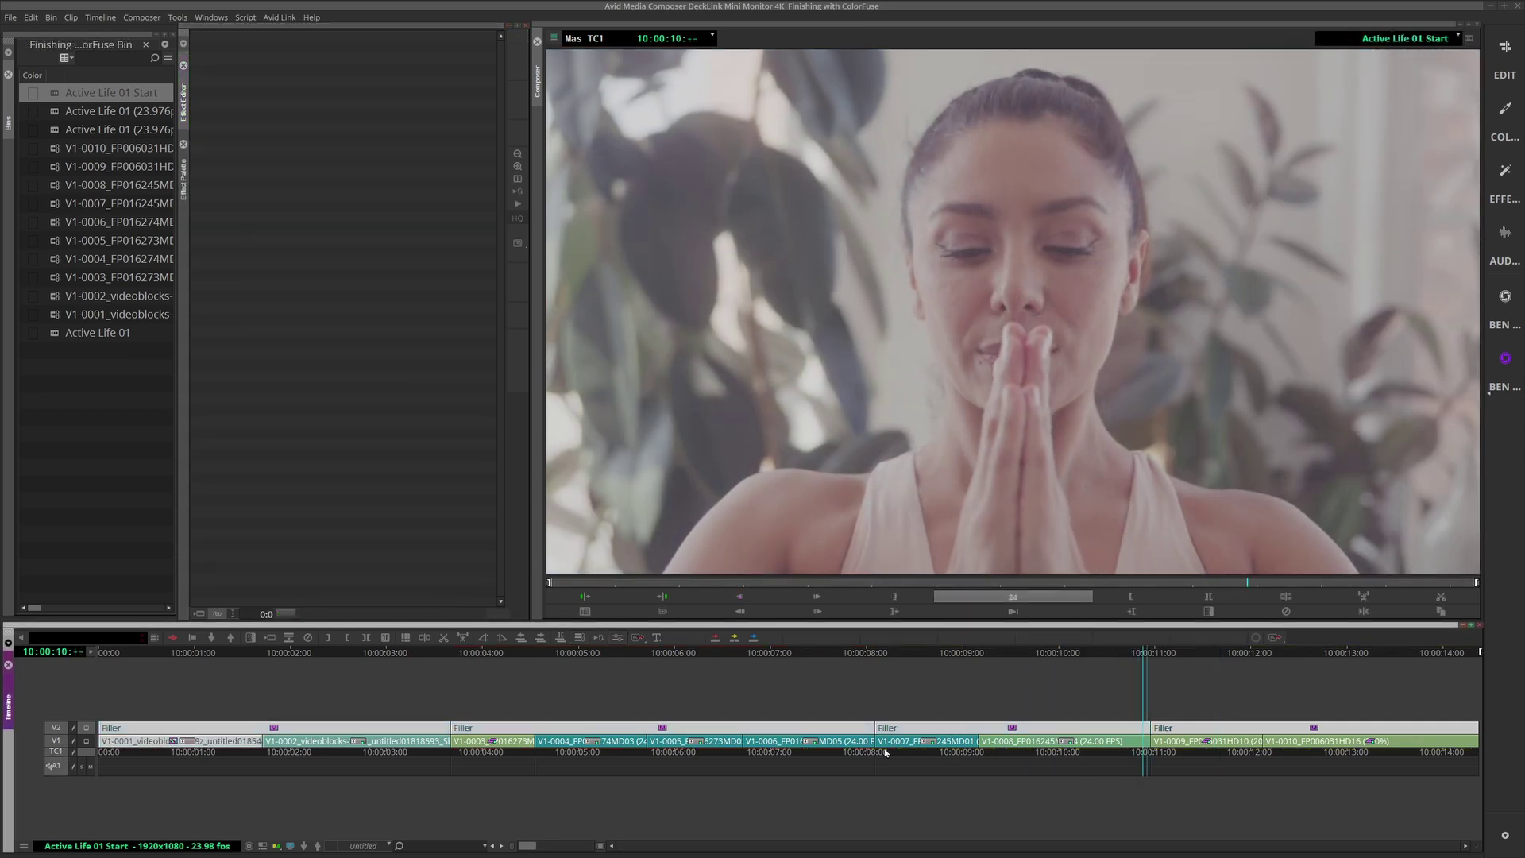
key("space")
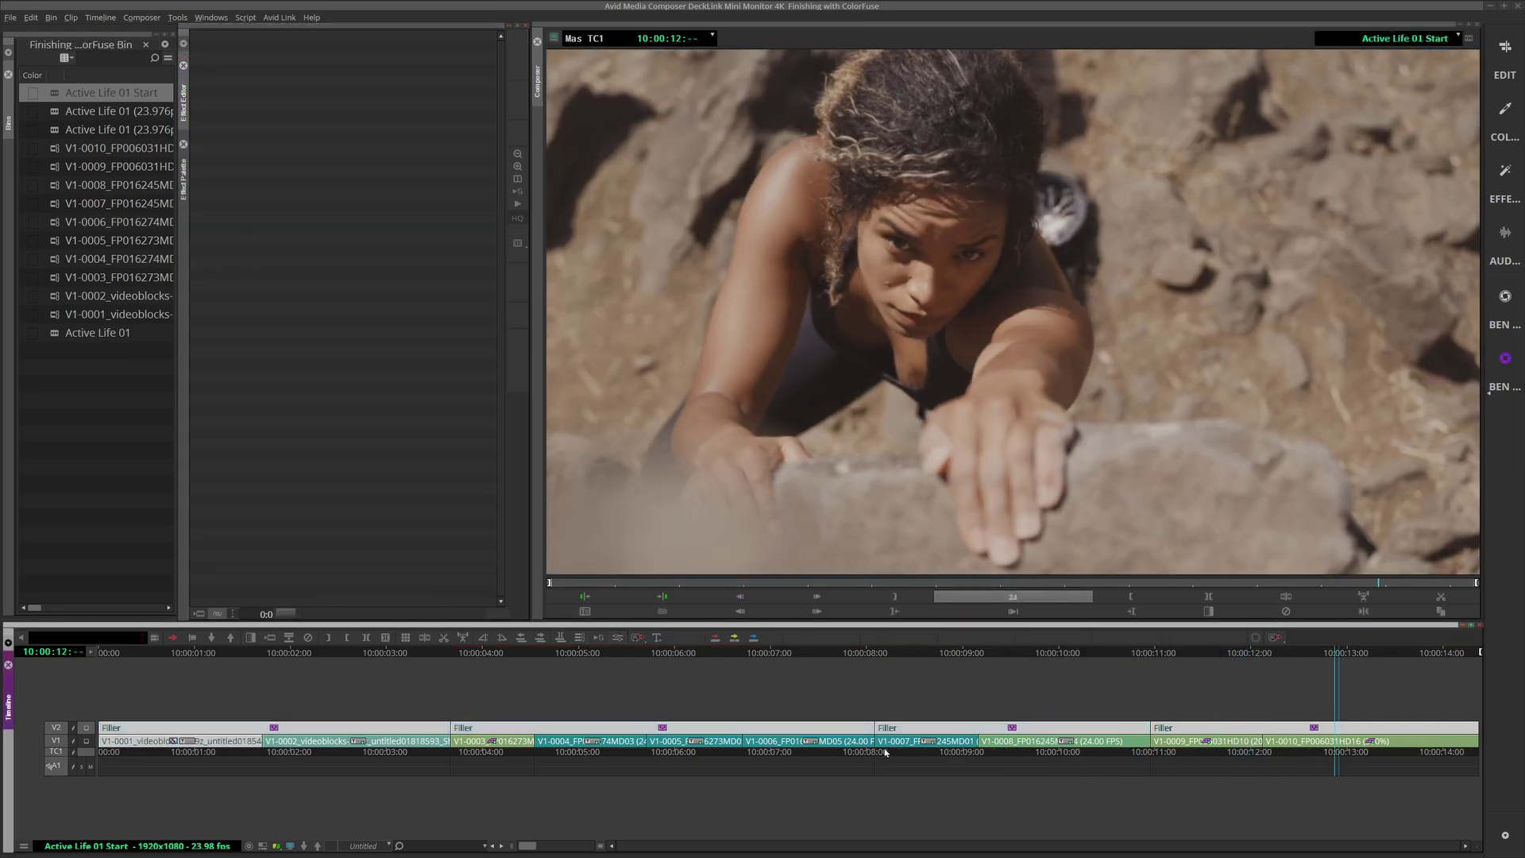